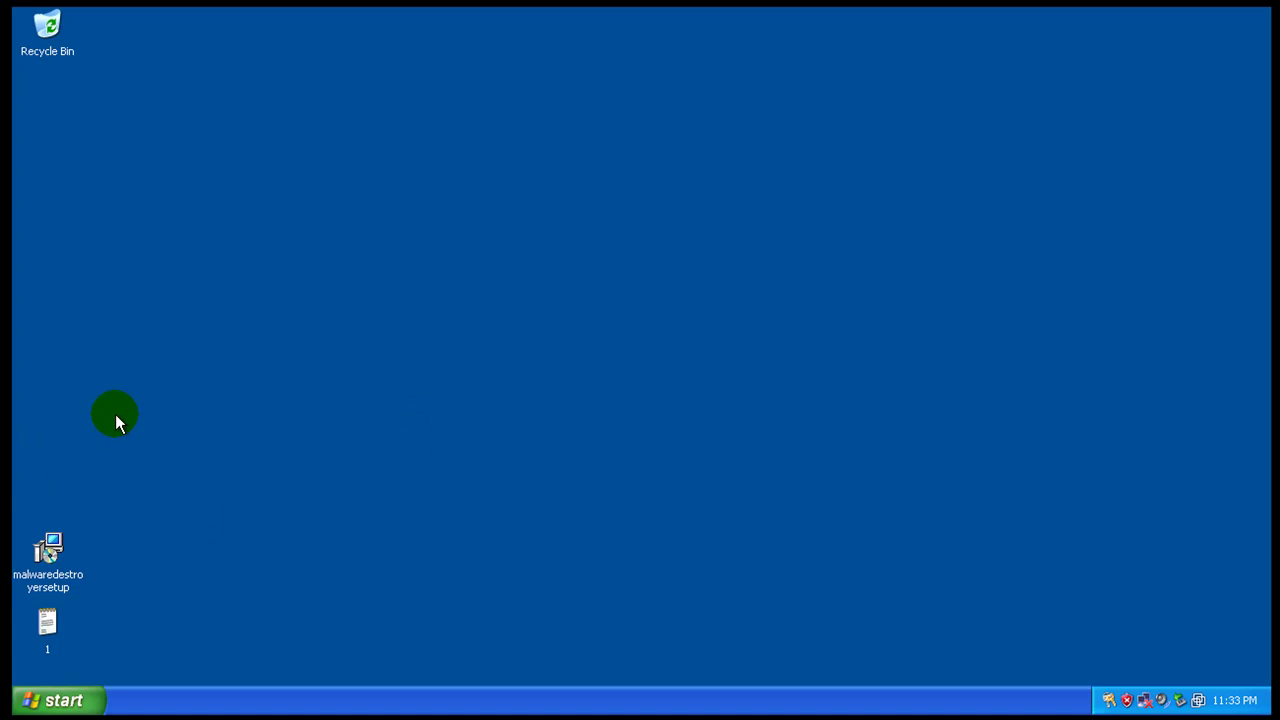
- Open the installer file's properties and check its digital signature and summary details
right_click(63, 578)
left_click(150, 566)
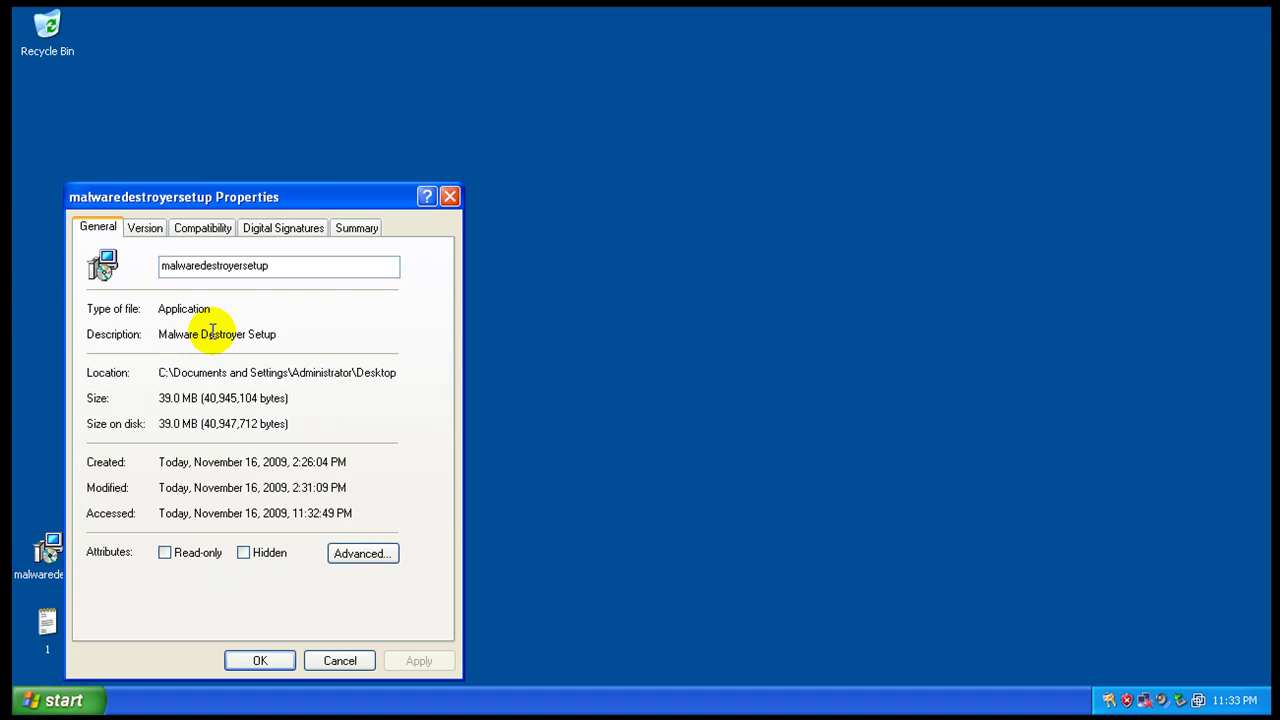
left_click(295, 222)
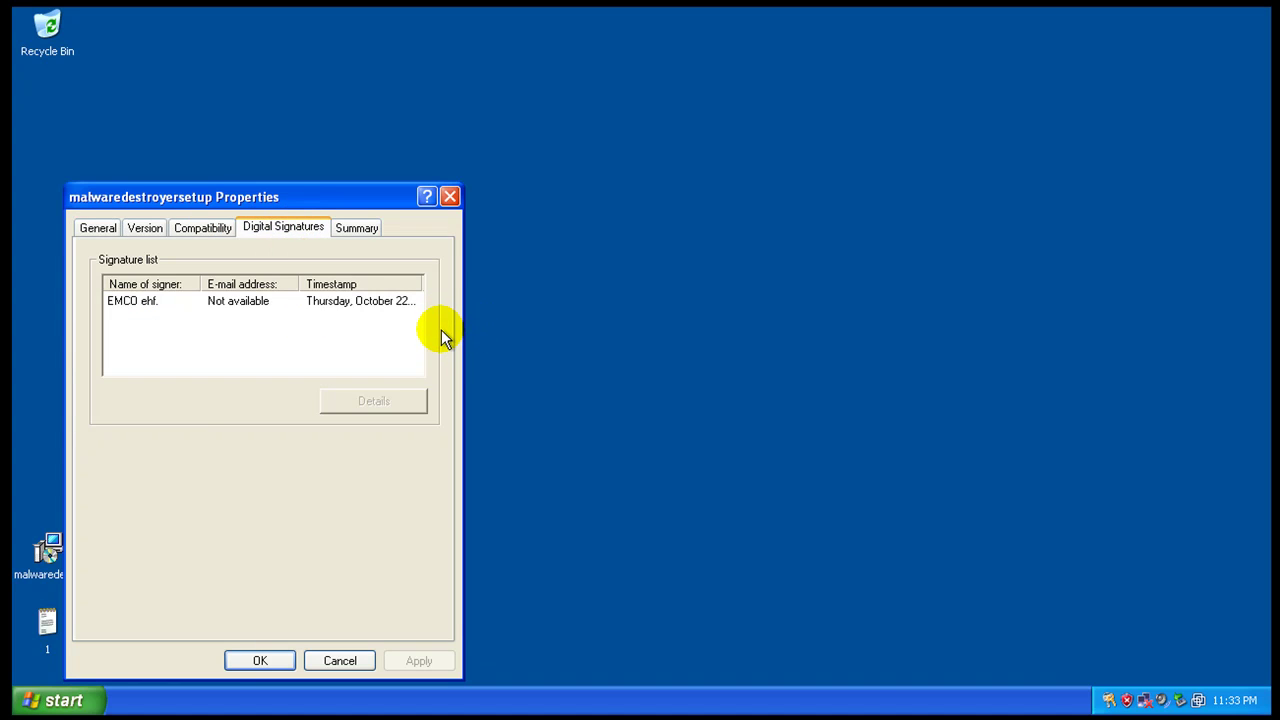
left_click(357, 229)
left_click(310, 228)
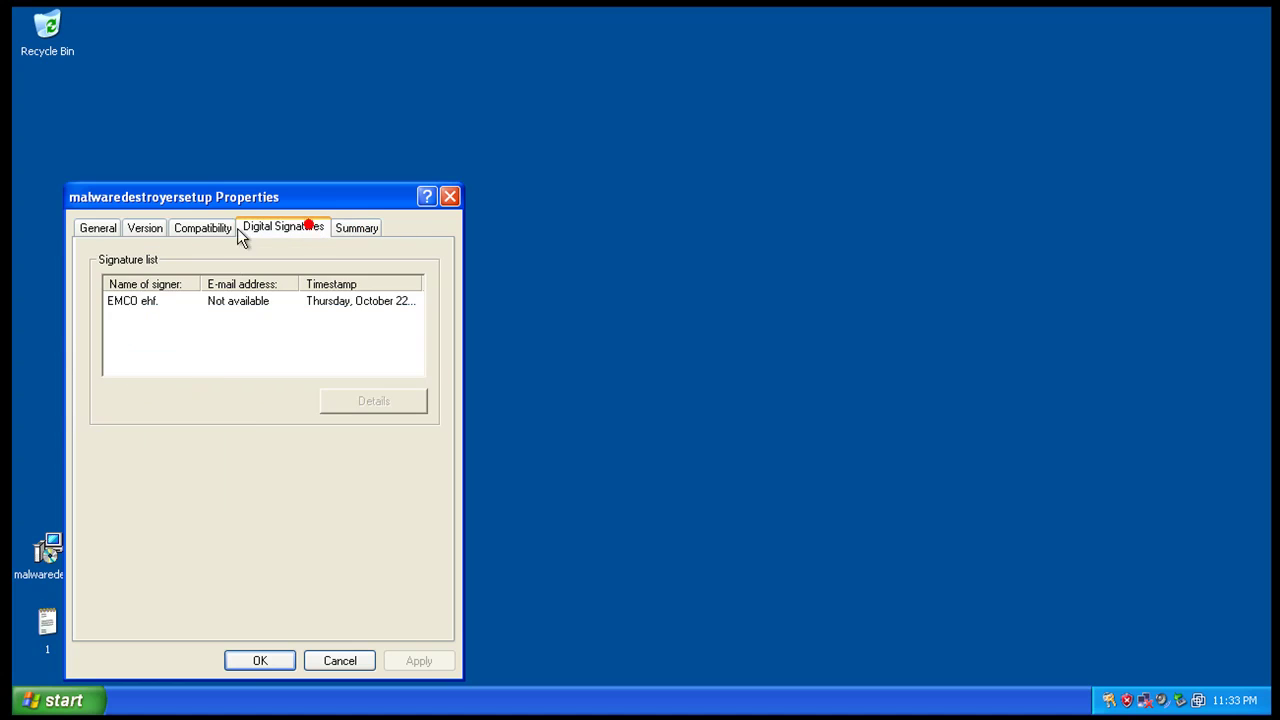
- Review the installer's Company, File Version, Language, Product Name and Product Version, then close properties
left_click(142, 228)
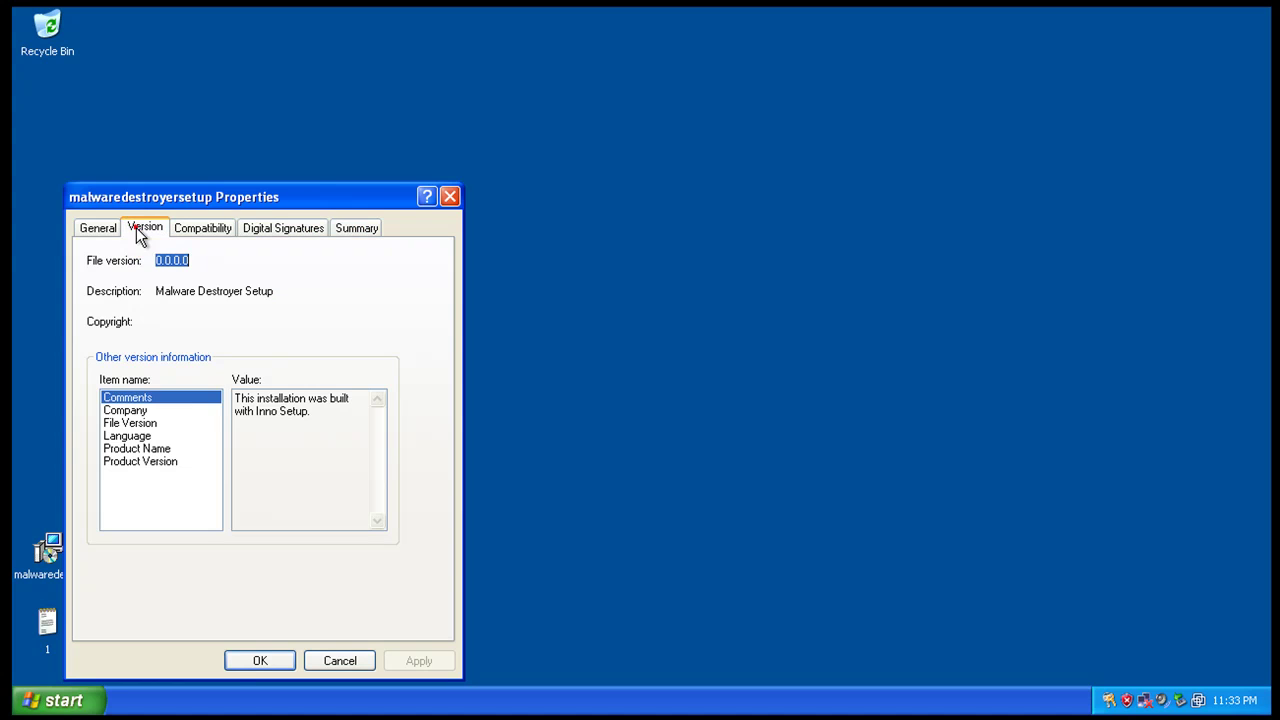
left_click(127, 411)
left_click(131, 422)
left_click(142, 411)
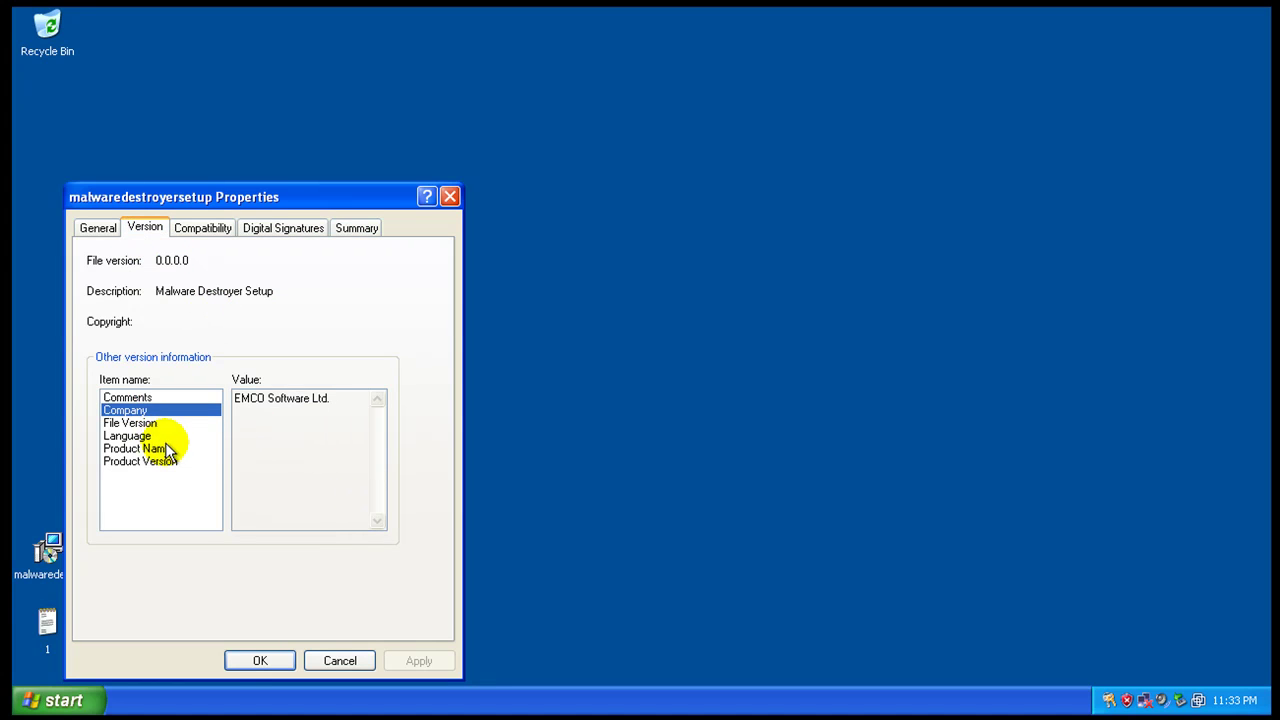
left_click(148, 437)
left_click(152, 449)
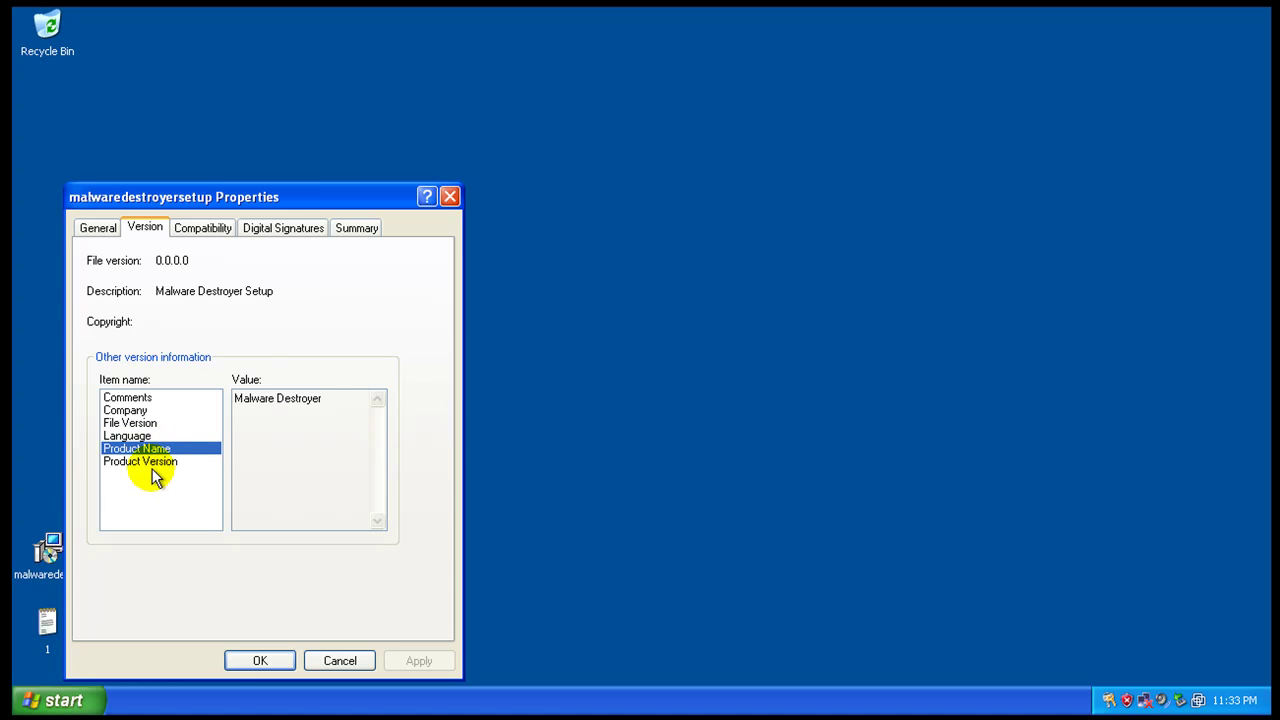
left_click(156, 462)
left_click(355, 660)
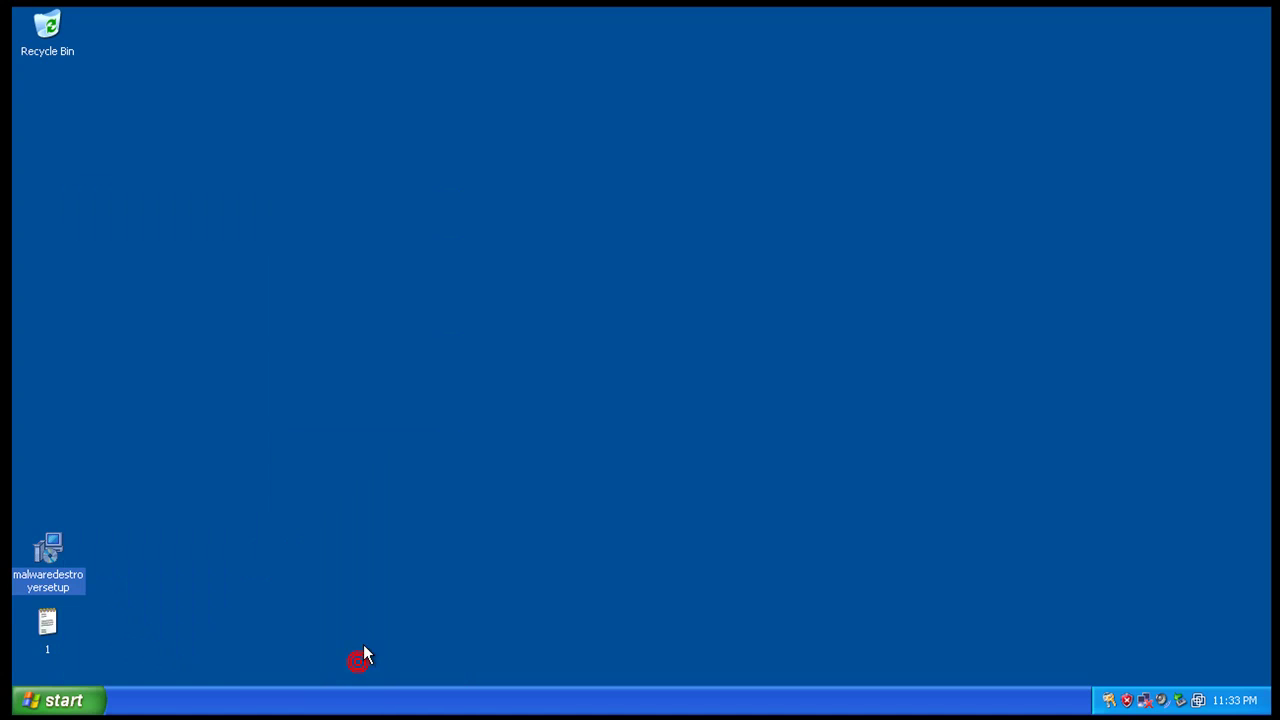
left_click(89, 552)
- Run the installer, close Signature Updates, and browse the full list of malware signatures
double_click(47, 550)
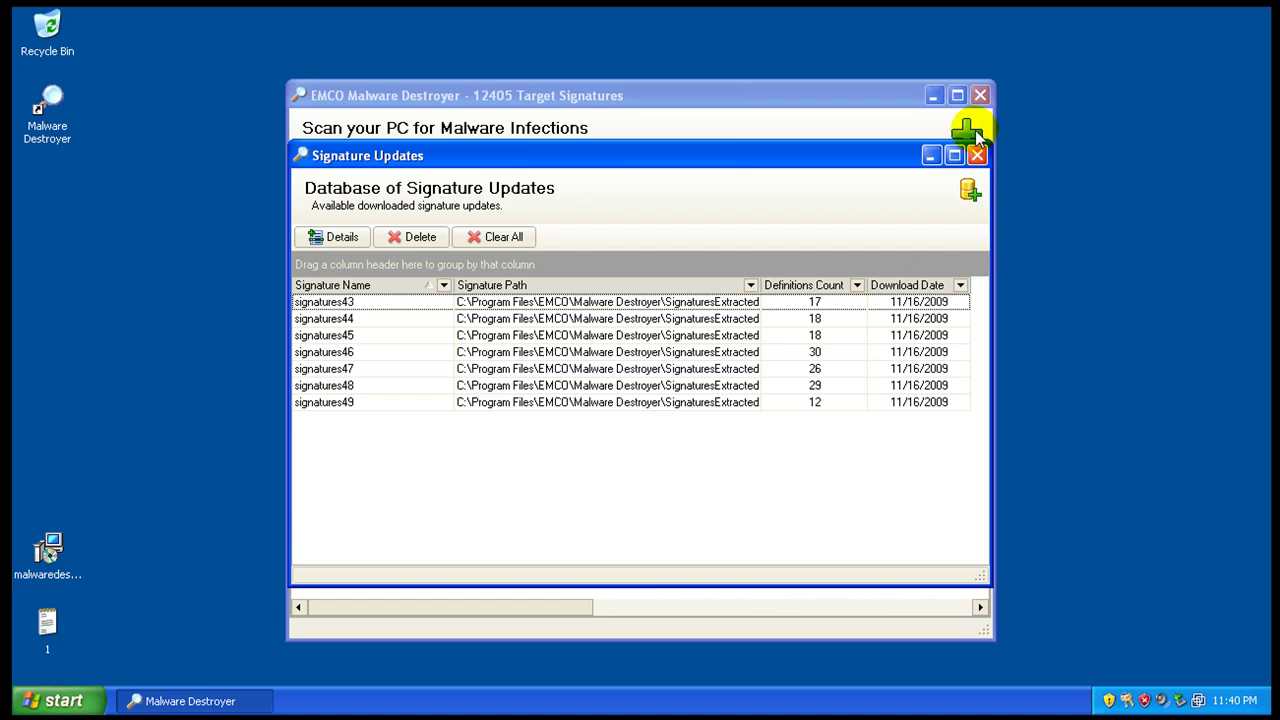
left_click(978, 155)
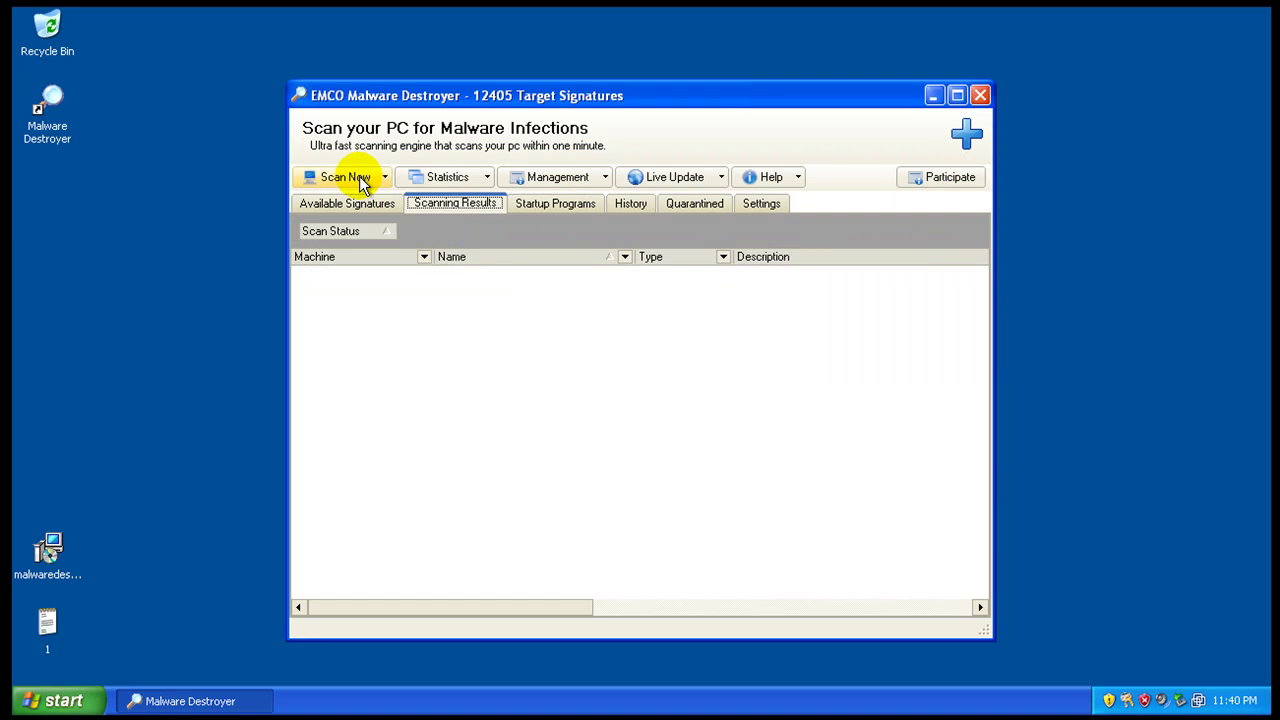
left_click(365, 204)
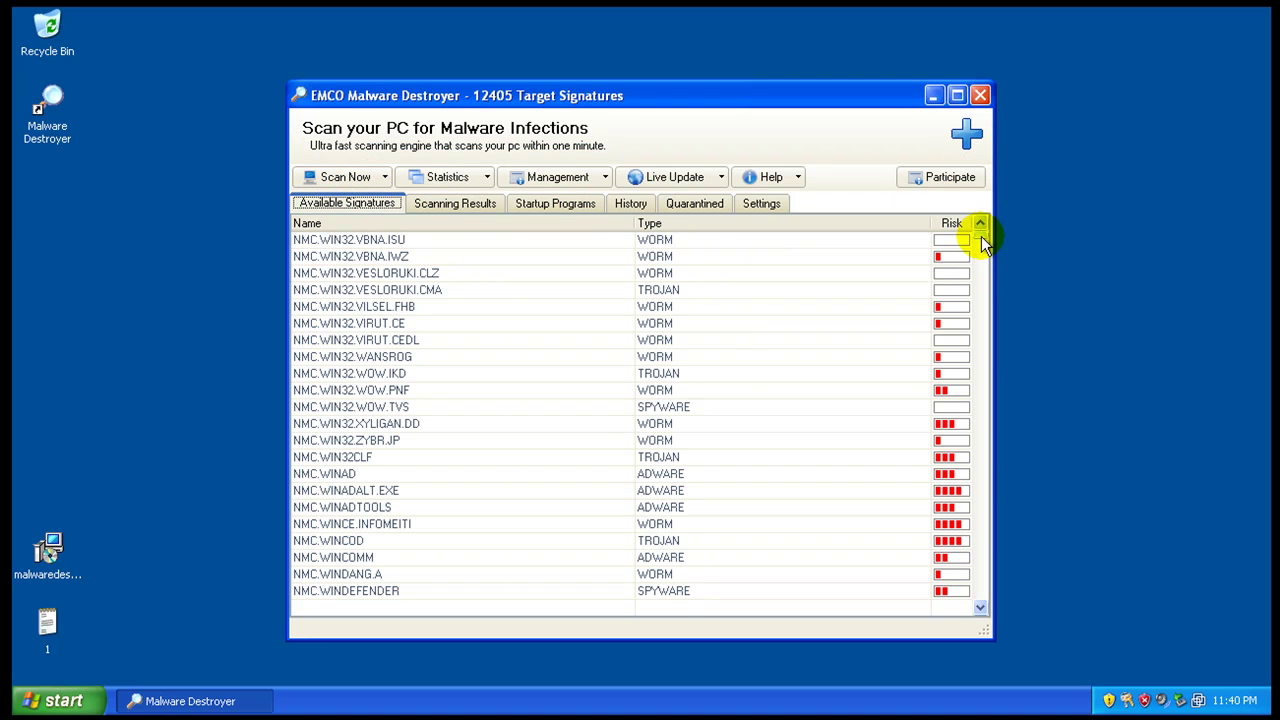
mouse_move(981, 236)
left_mouse_down()
mouse_move(965, 504)
mouse_move(977, 600)
mouse_move(1005, 310)
mouse_move(981, 222)
left_mouse_up()
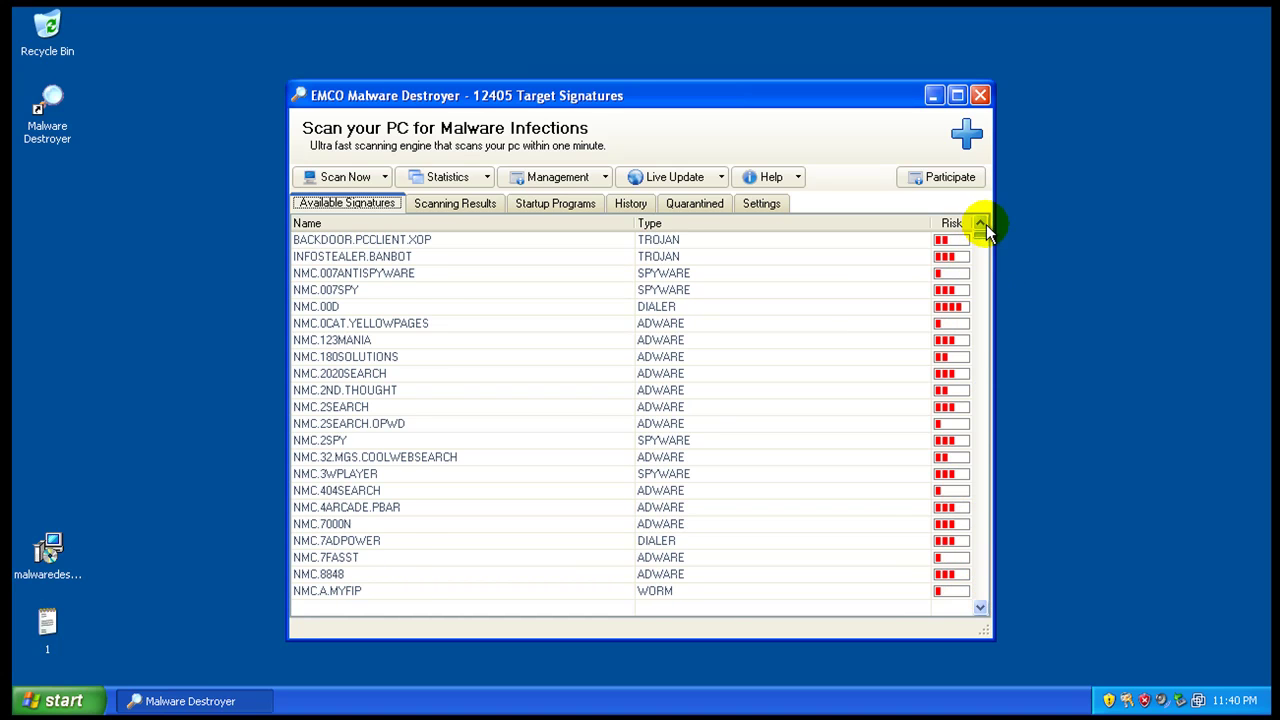
- Look through the Scanning Results, Startup, History and Quarantine tabs
left_click(483, 203)
left_click(558, 210)
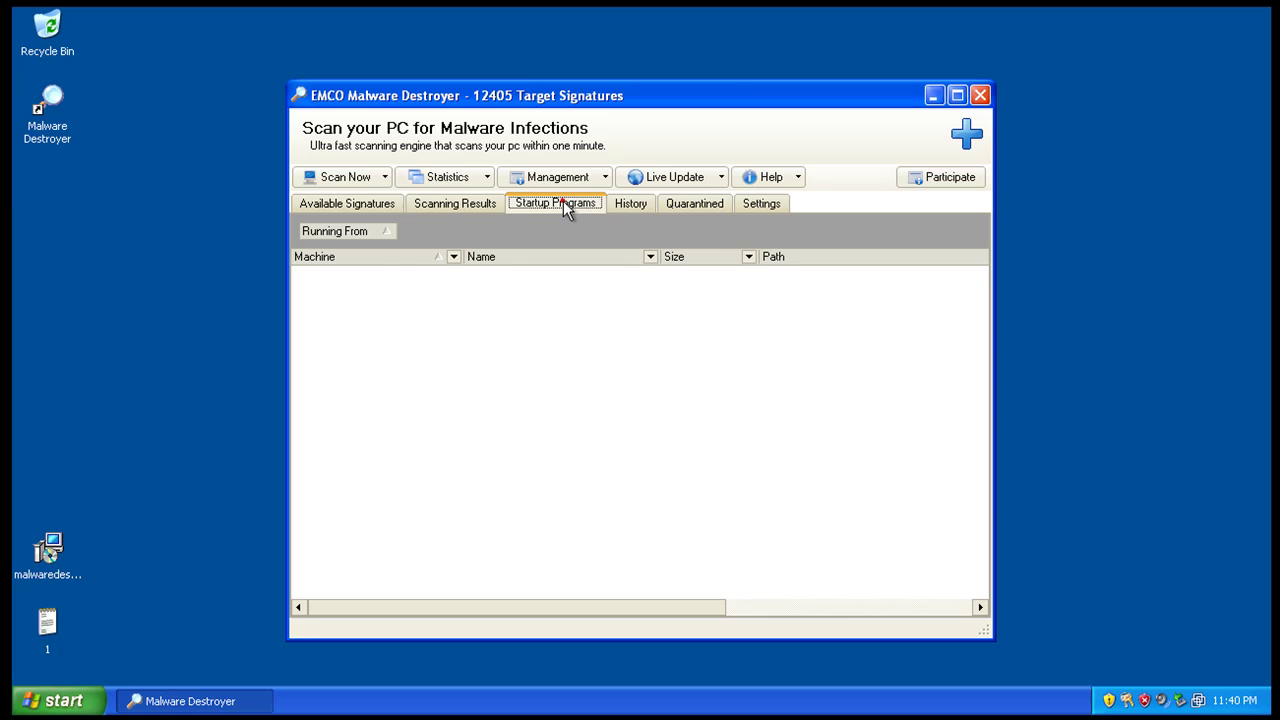
left_click(638, 207)
left_click(713, 205)
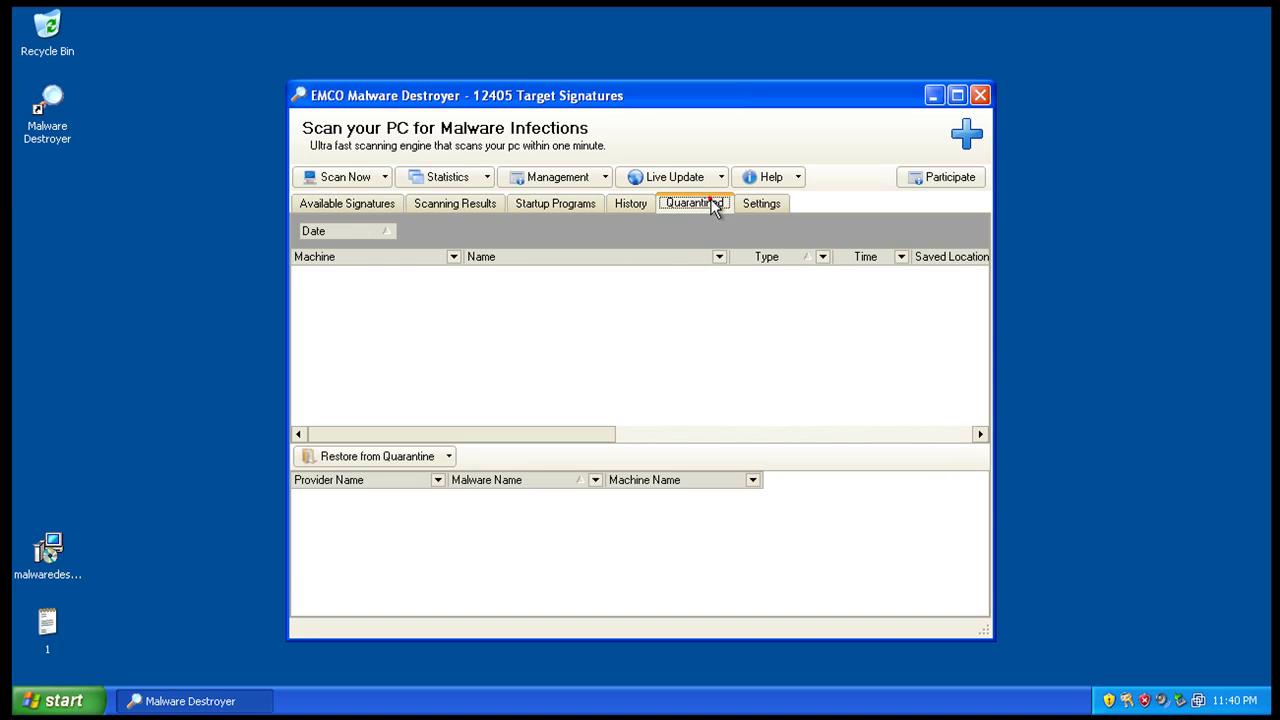
- Review the scanner settings: additional scanning, history, process rules, then basic scan settings
left_click(782, 205)
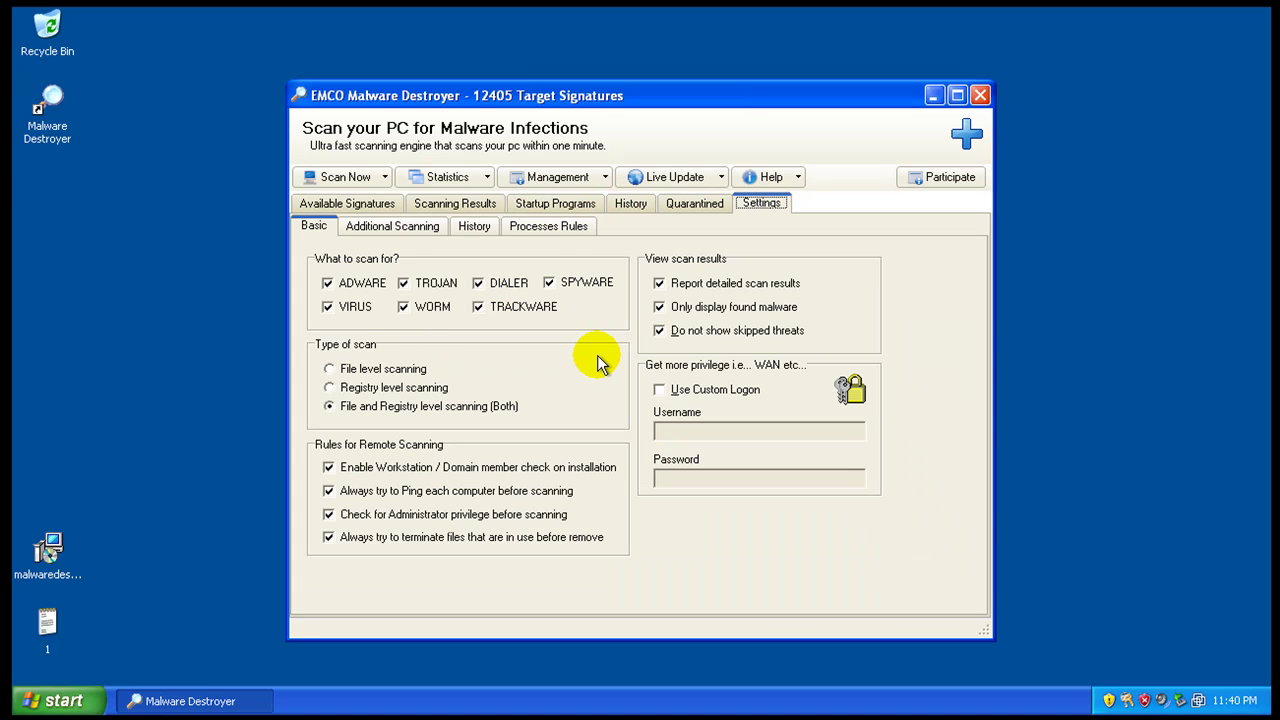
left_click(395, 226)
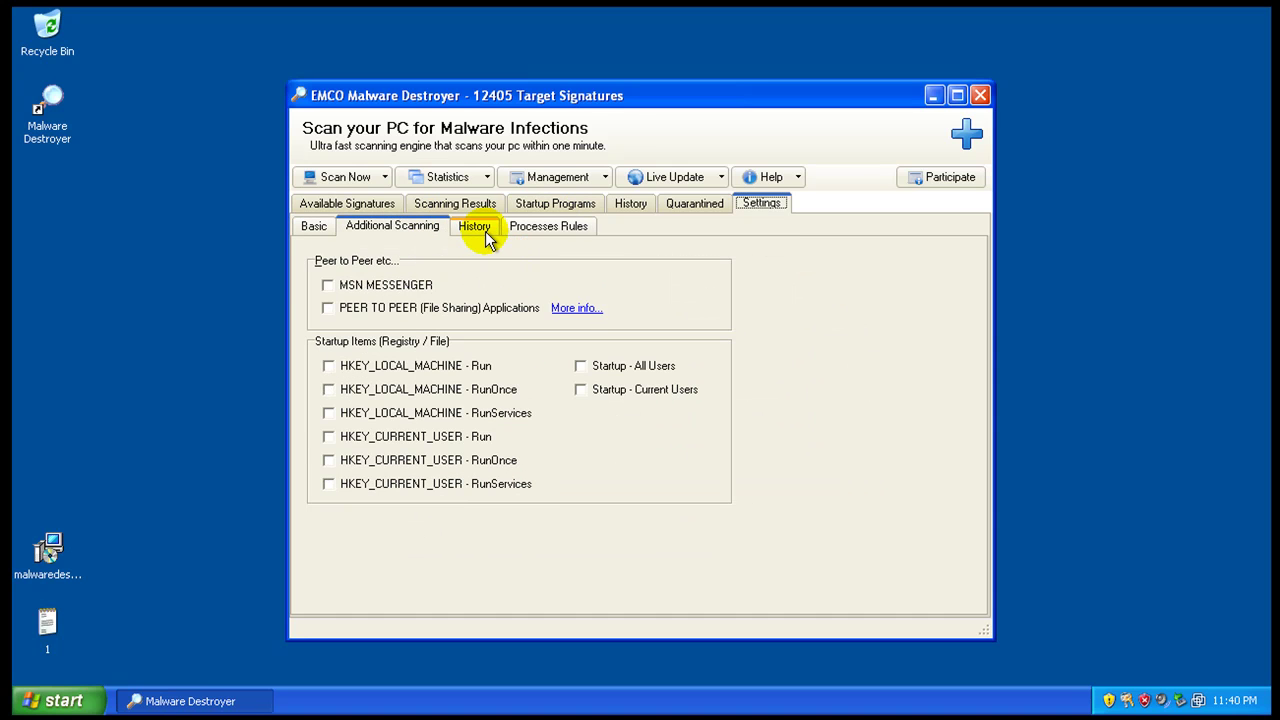
left_click(485, 233)
left_click(533, 228)
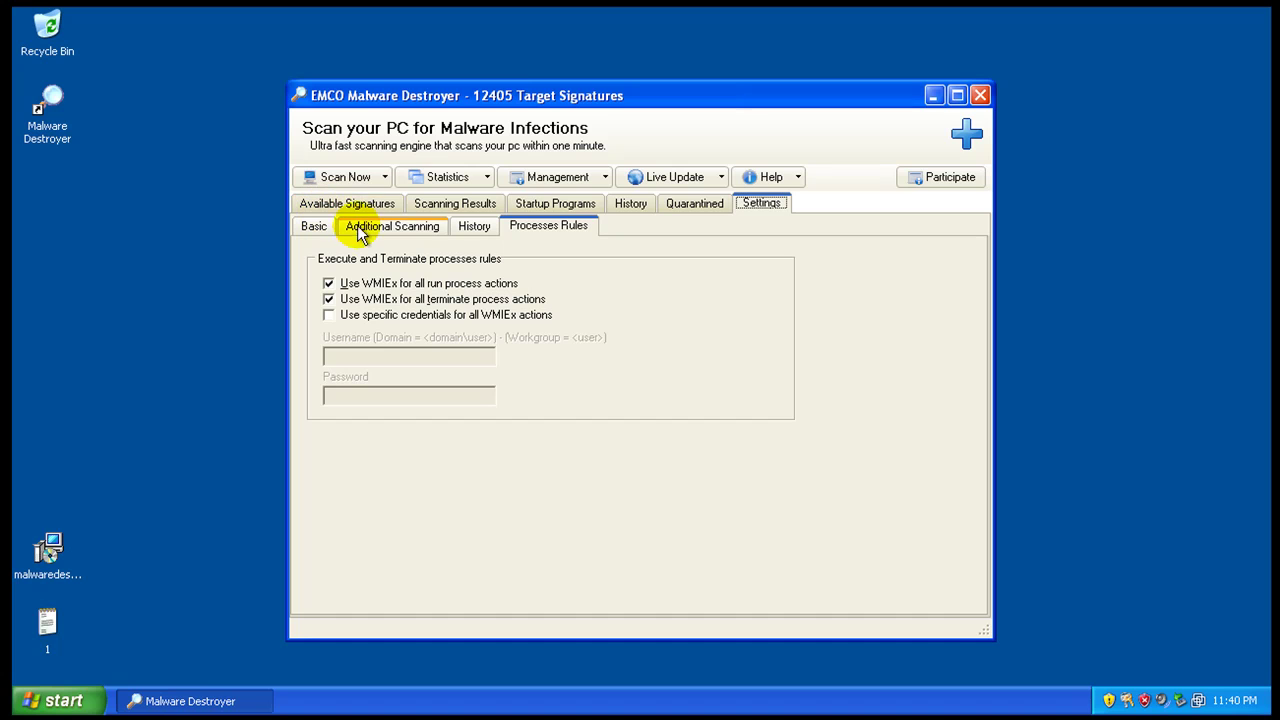
left_click(315, 228)
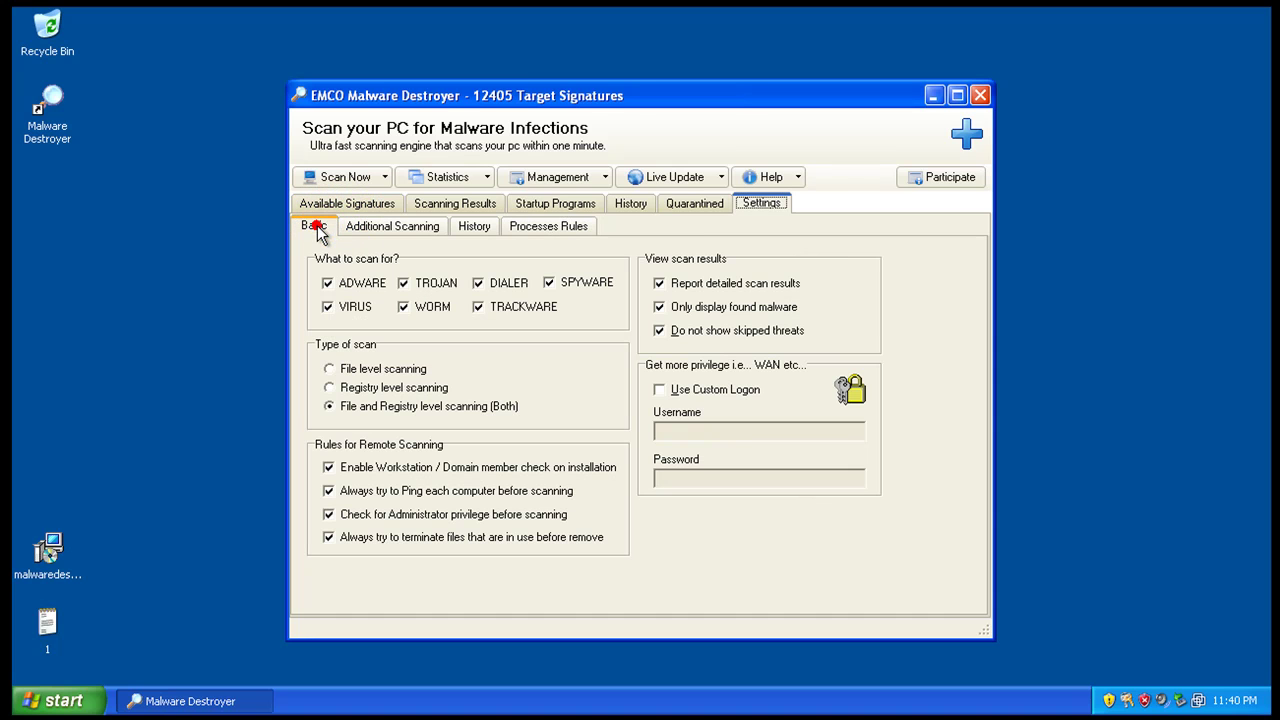
- Inspect the Scan, Statistics, Management, Live Update and Help toolbar dropdowns
left_click(385, 179)
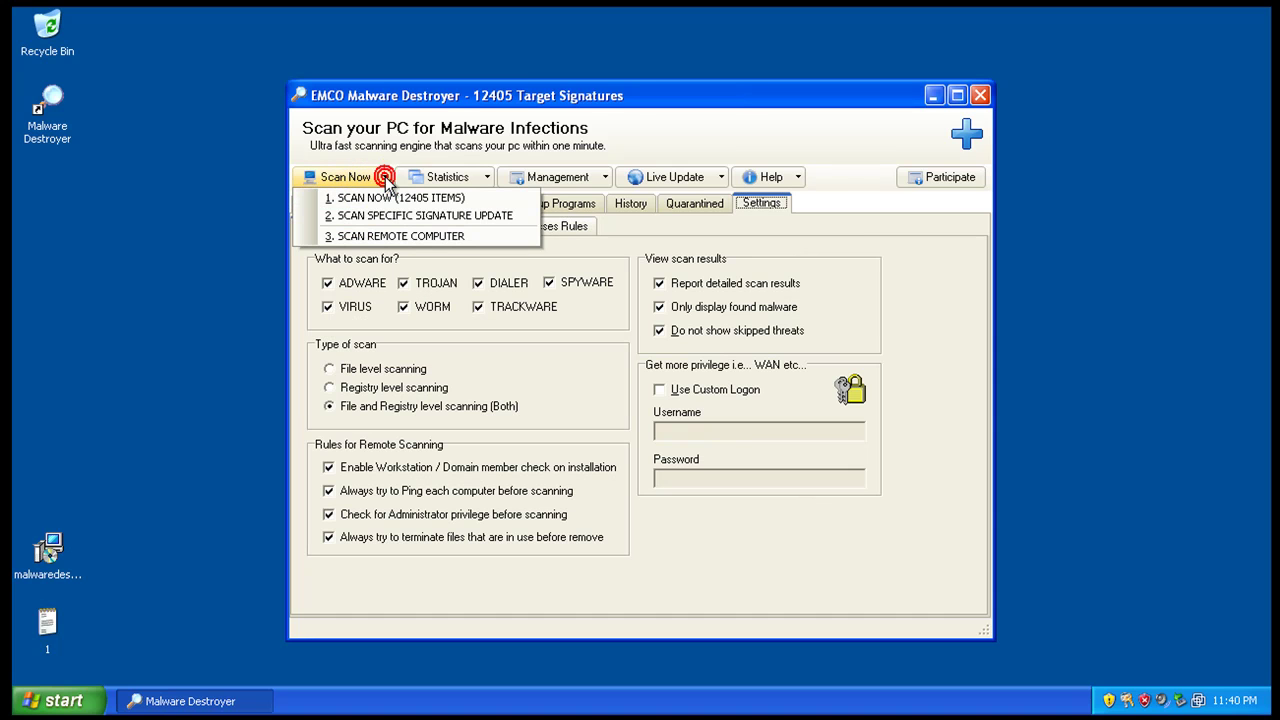
left_click(488, 178)
left_click(596, 178)
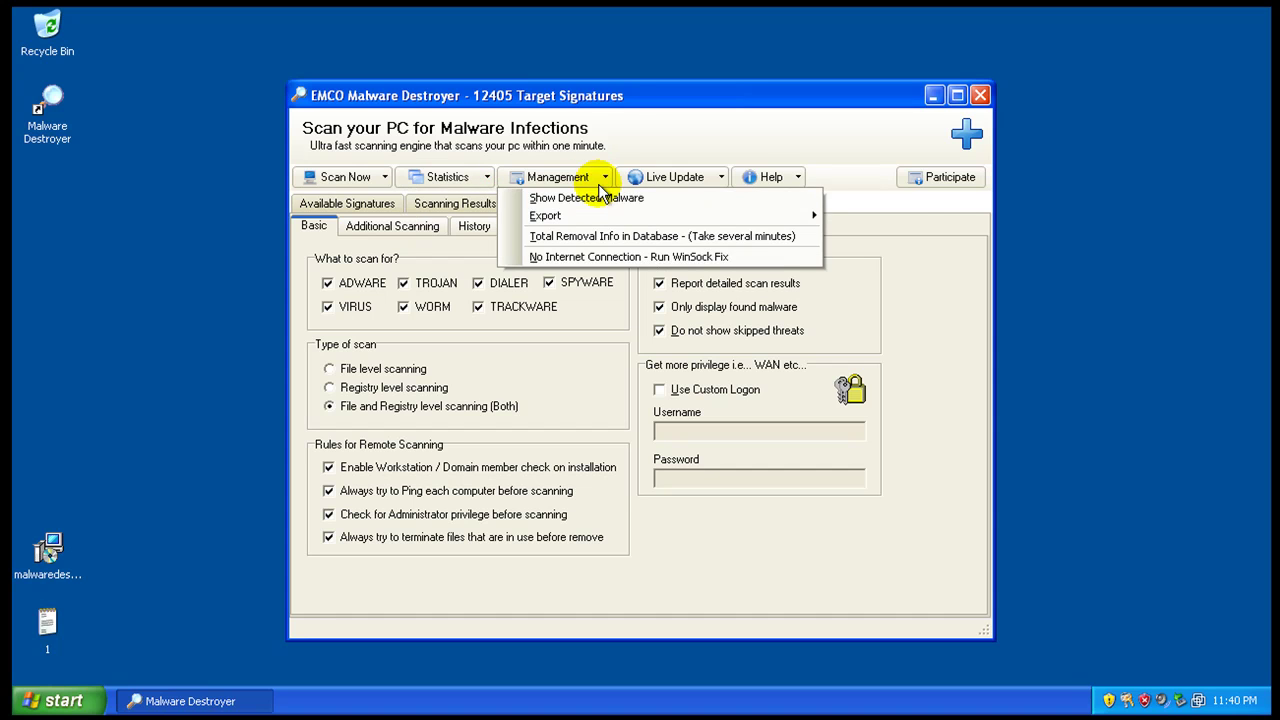
left_click(722, 177)
left_click(797, 176)
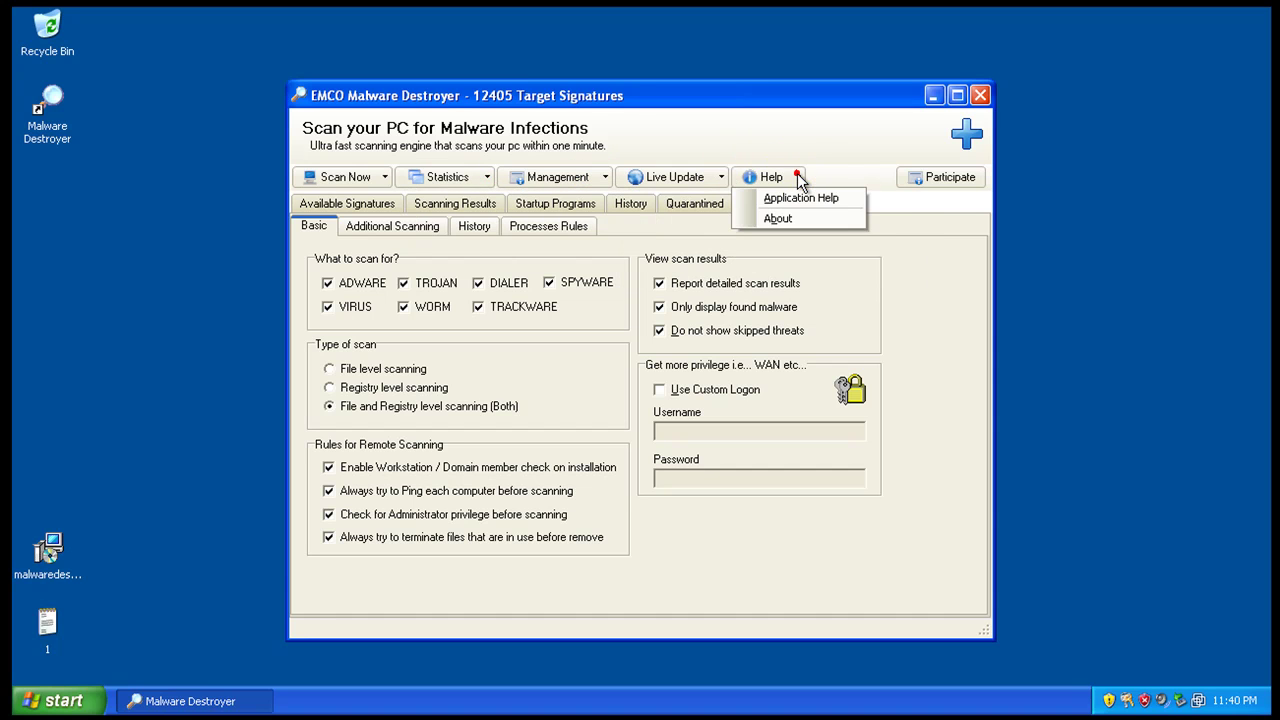
left_click(836, 158)
- Close Malware Destroyer and open Task Manager's Processes list sorted by Image Name, showing all users
left_click(980, 96)
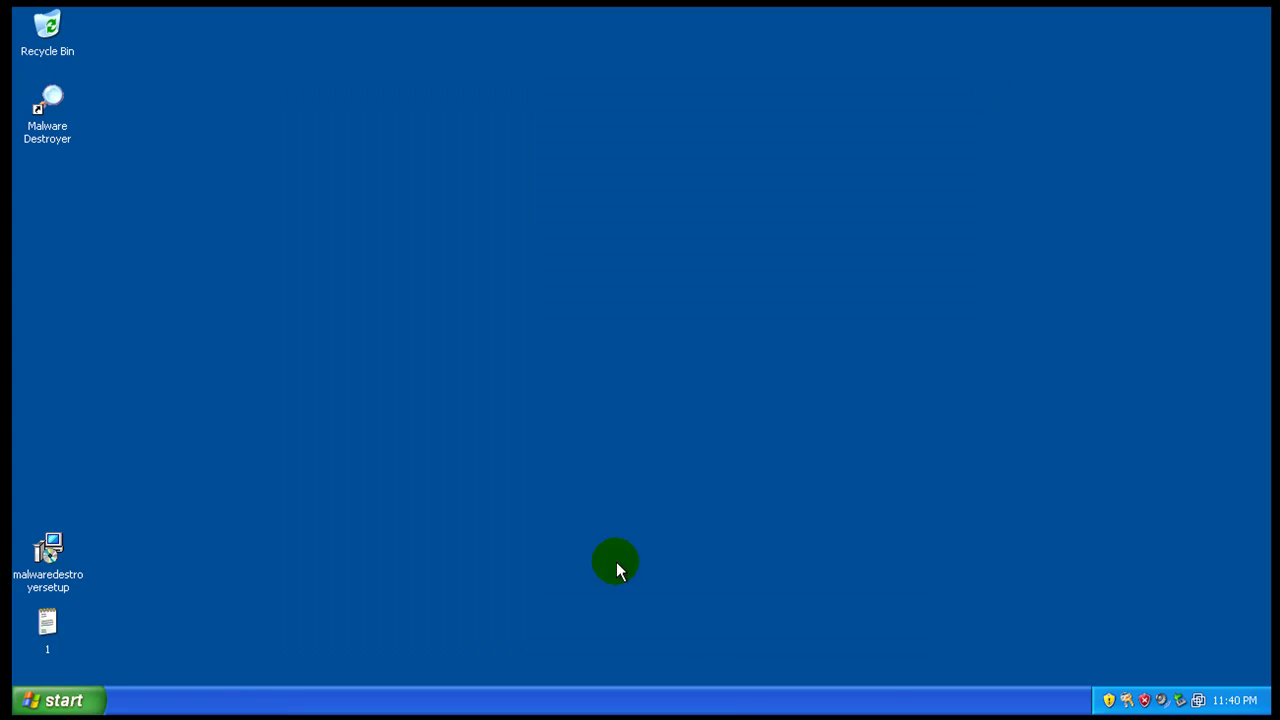
right_click(733, 688)
left_click(780, 642)
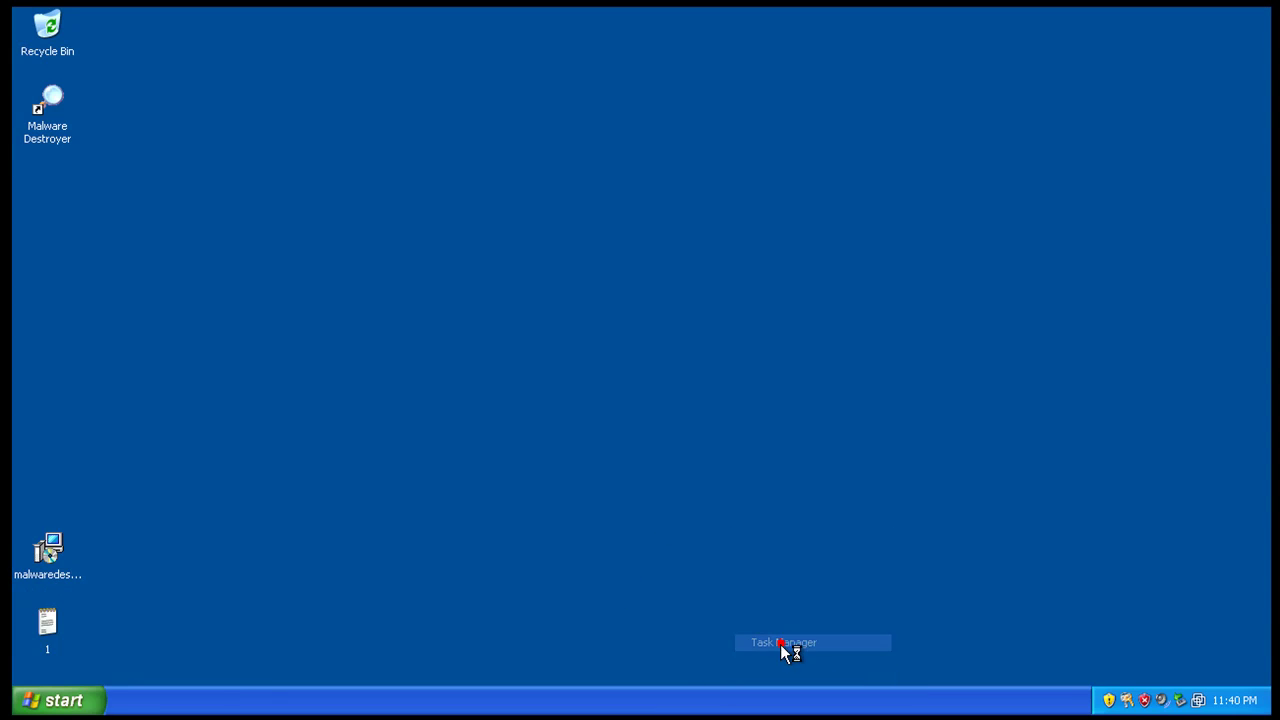
left_click(130, 83)
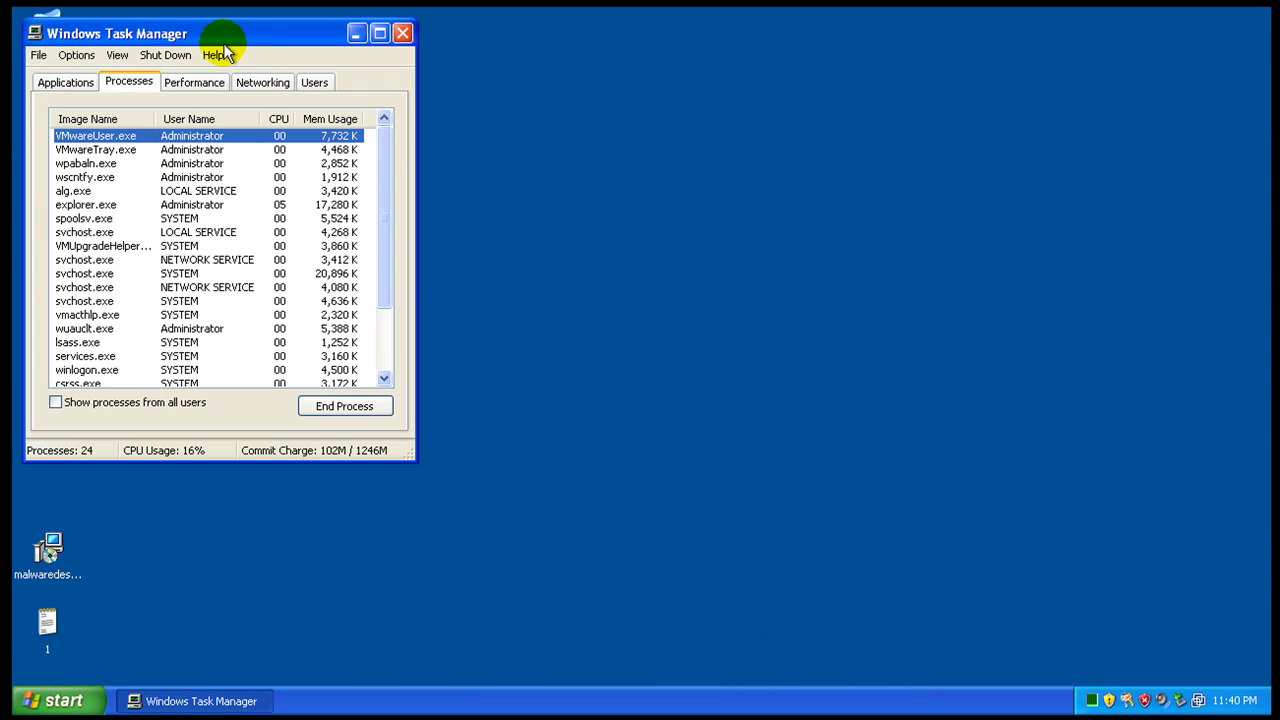
left_click_drag(223, 43, 433, 92)
left_click(280, 168)
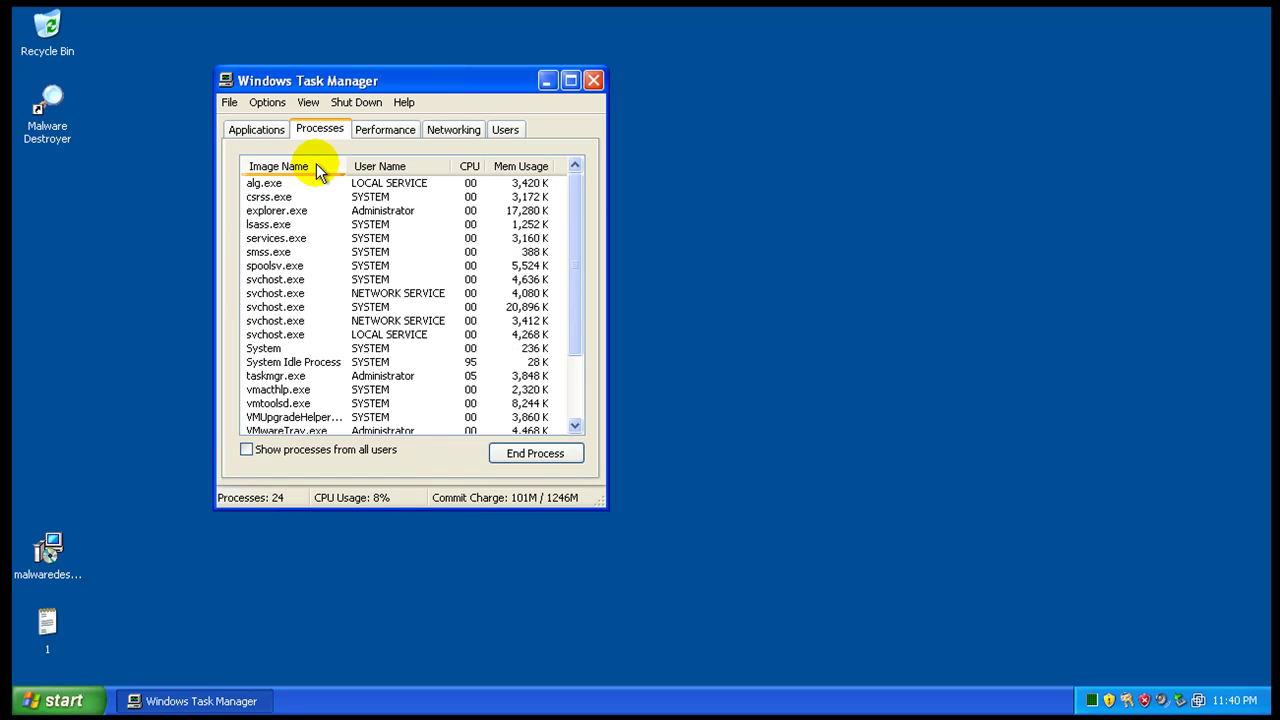
left_click(246, 449)
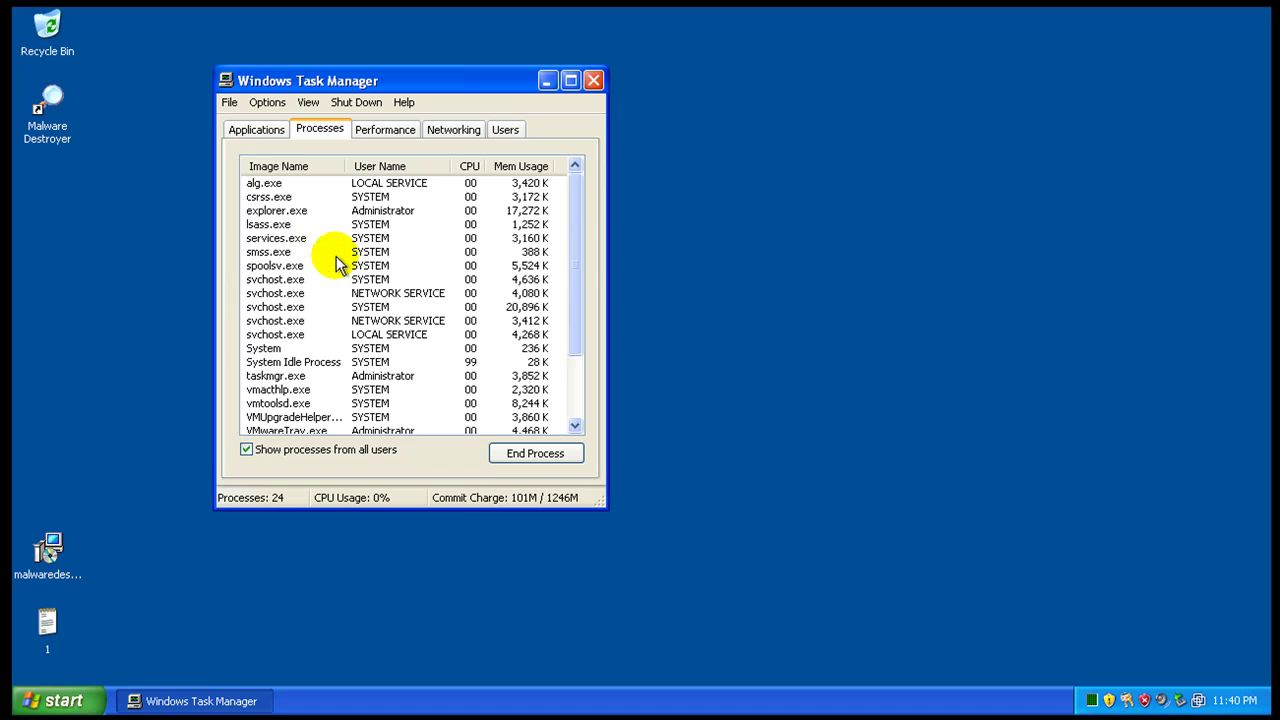
- Relaunch Malware Destroyer from its desktop shortcut and select its MalwareDestroyer process in Task Manager
scroll(581, 245, "down", 2)
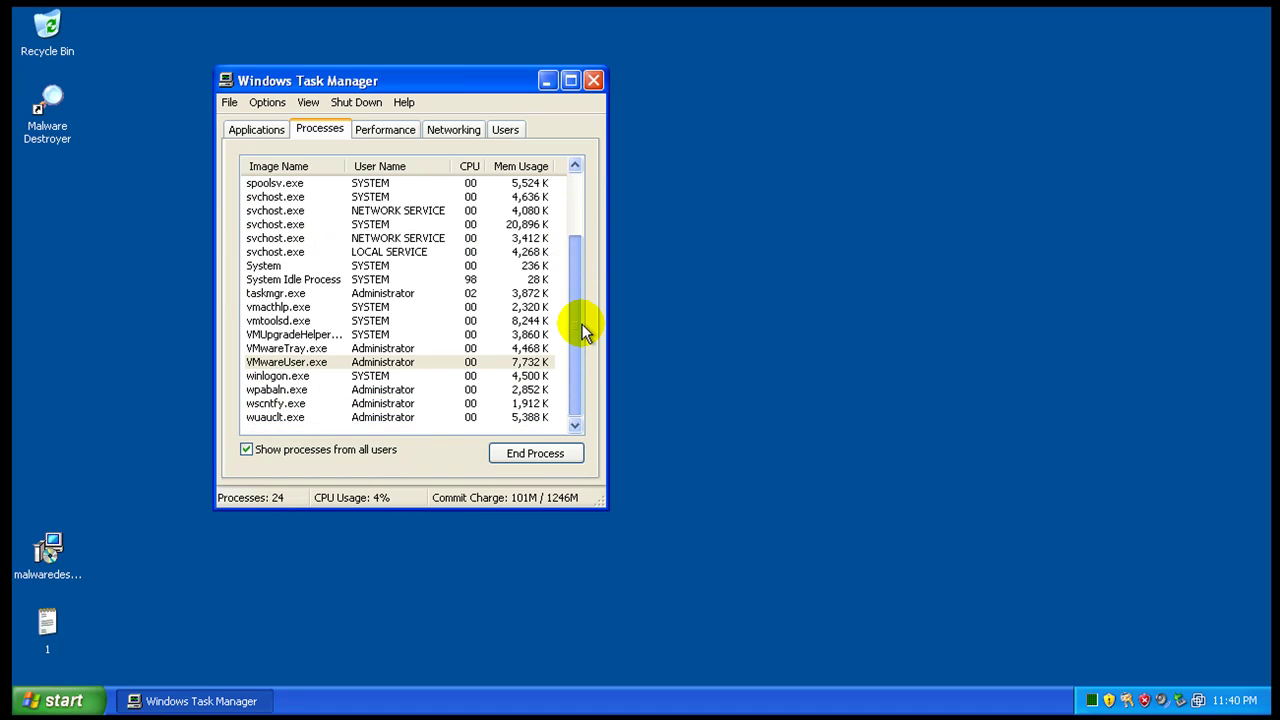
scroll(582, 300, "up", 1)
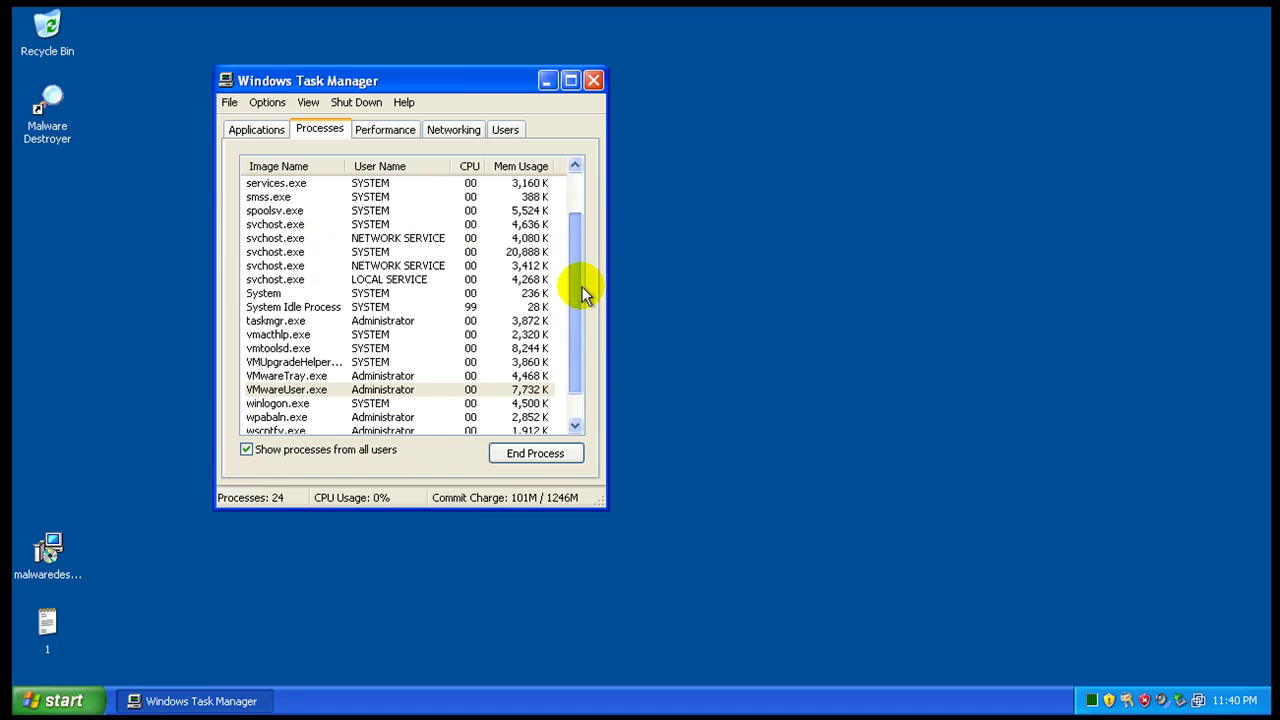
scroll(582, 288, "up", 2)
double_click(66, 114)
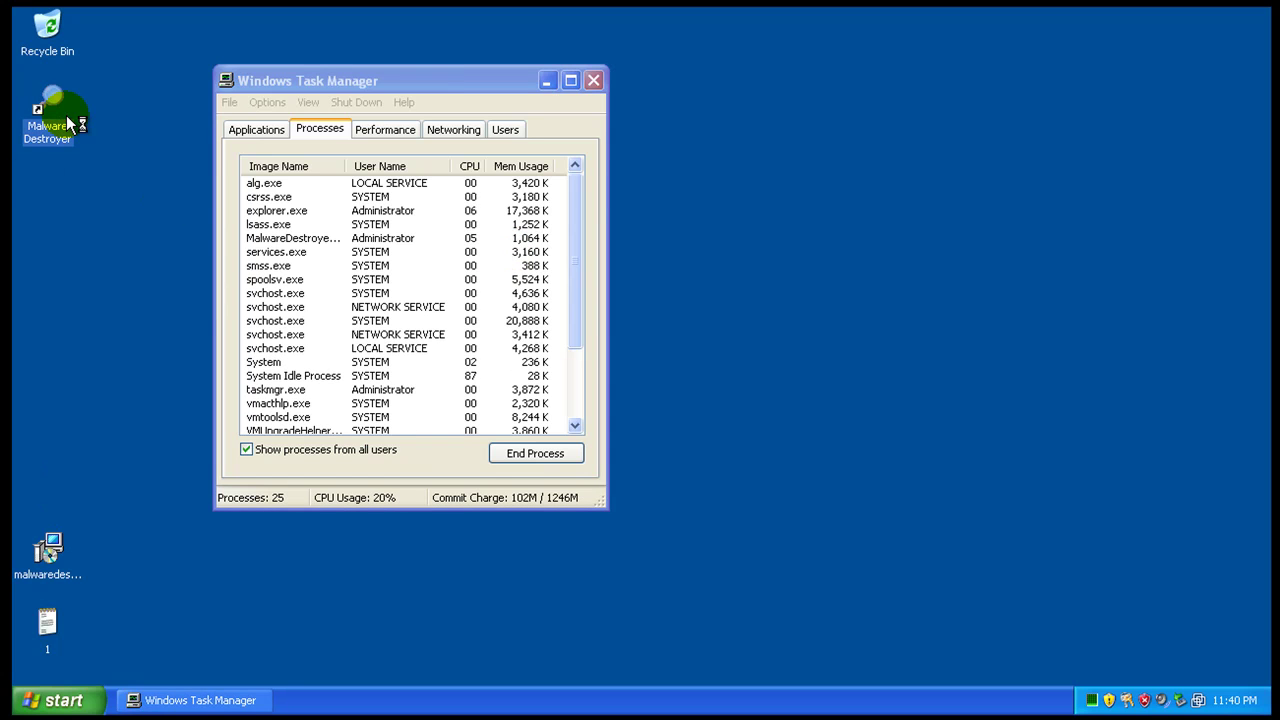
left_click(481, 239)
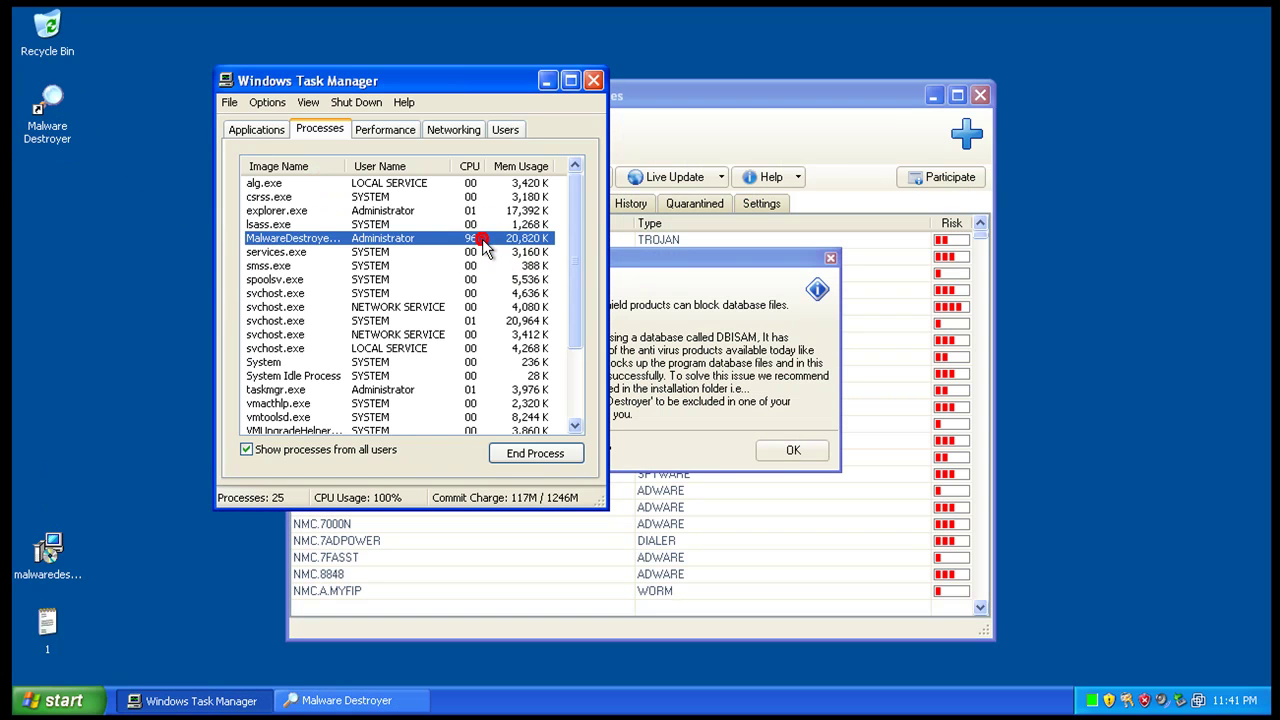
left_click(647, 259)
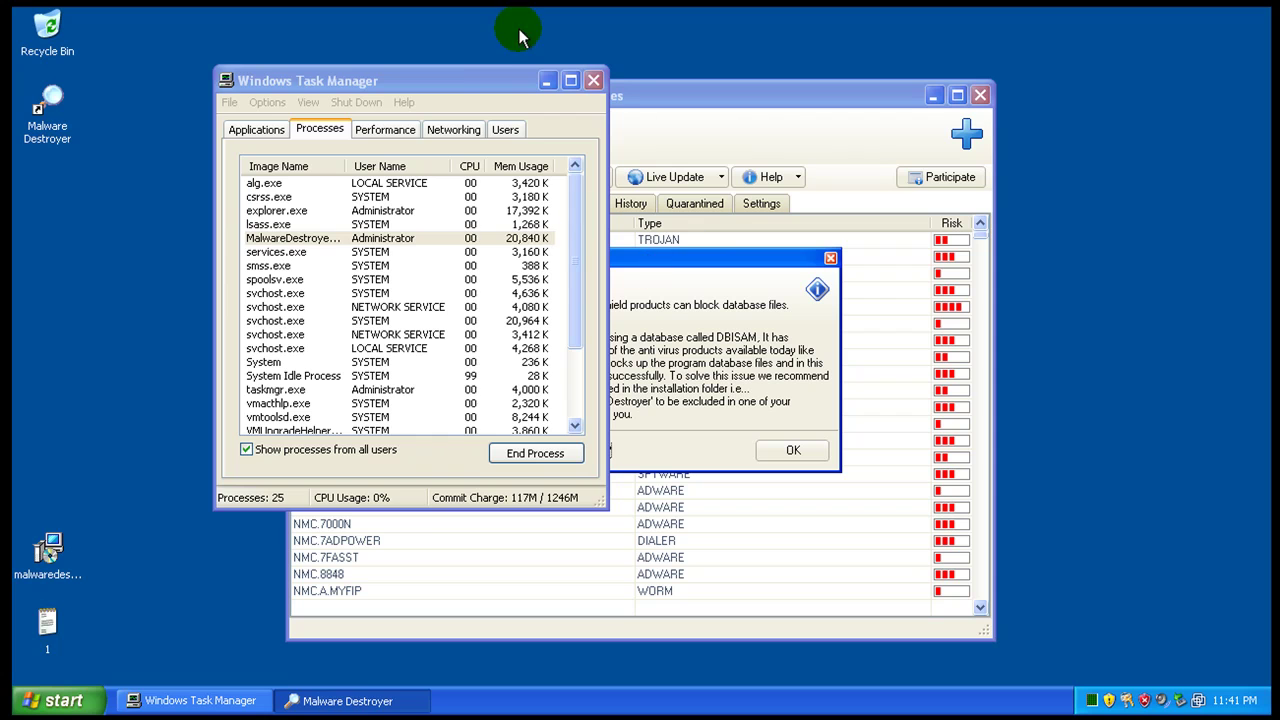
- Dismiss the Database Notice with 'Do not show this dialog again' ticked and move Malware Destroyer aside
left_click_drag(506, 84, 334, 56)
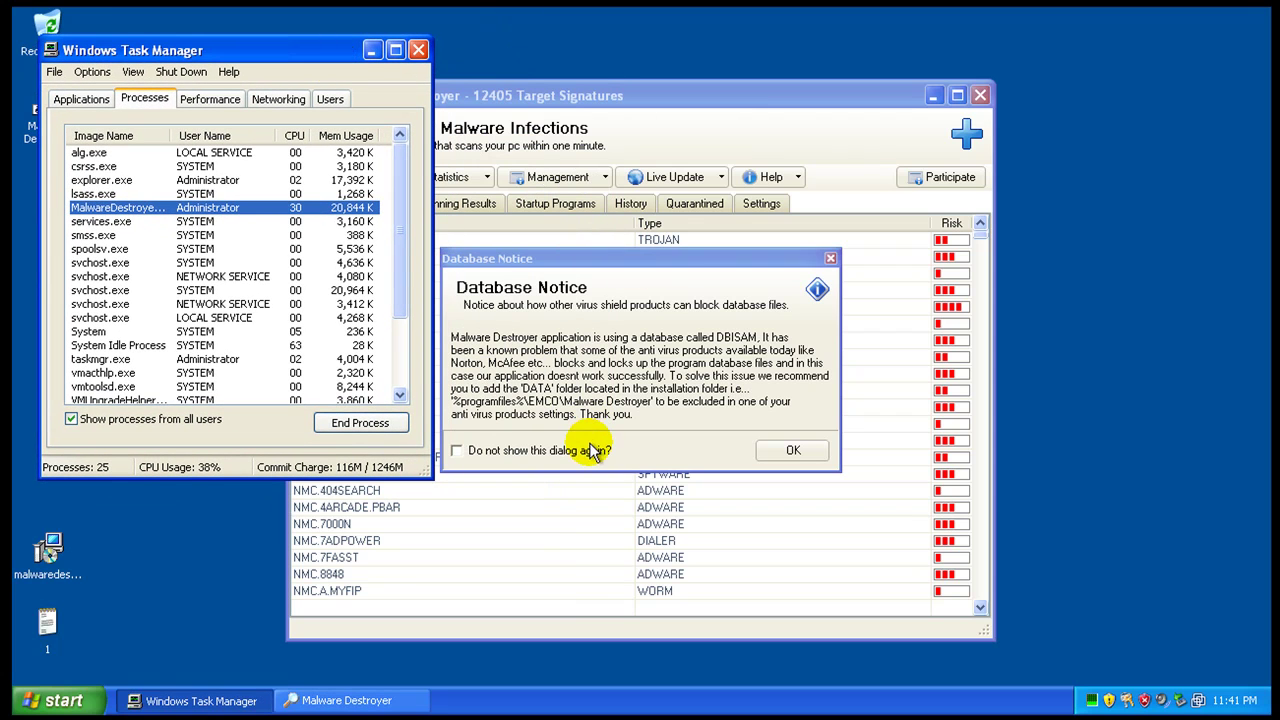
left_click(510, 451)
left_click(795, 452)
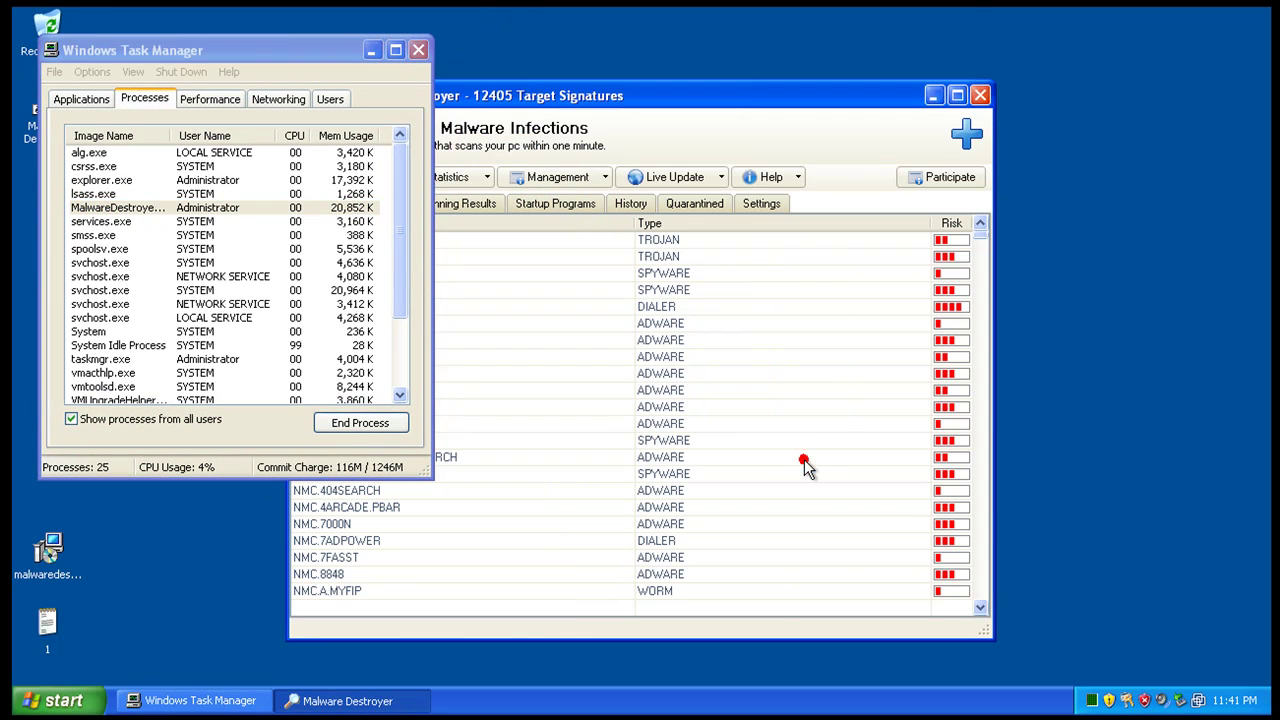
left_click_drag(718, 100, 935, 123)
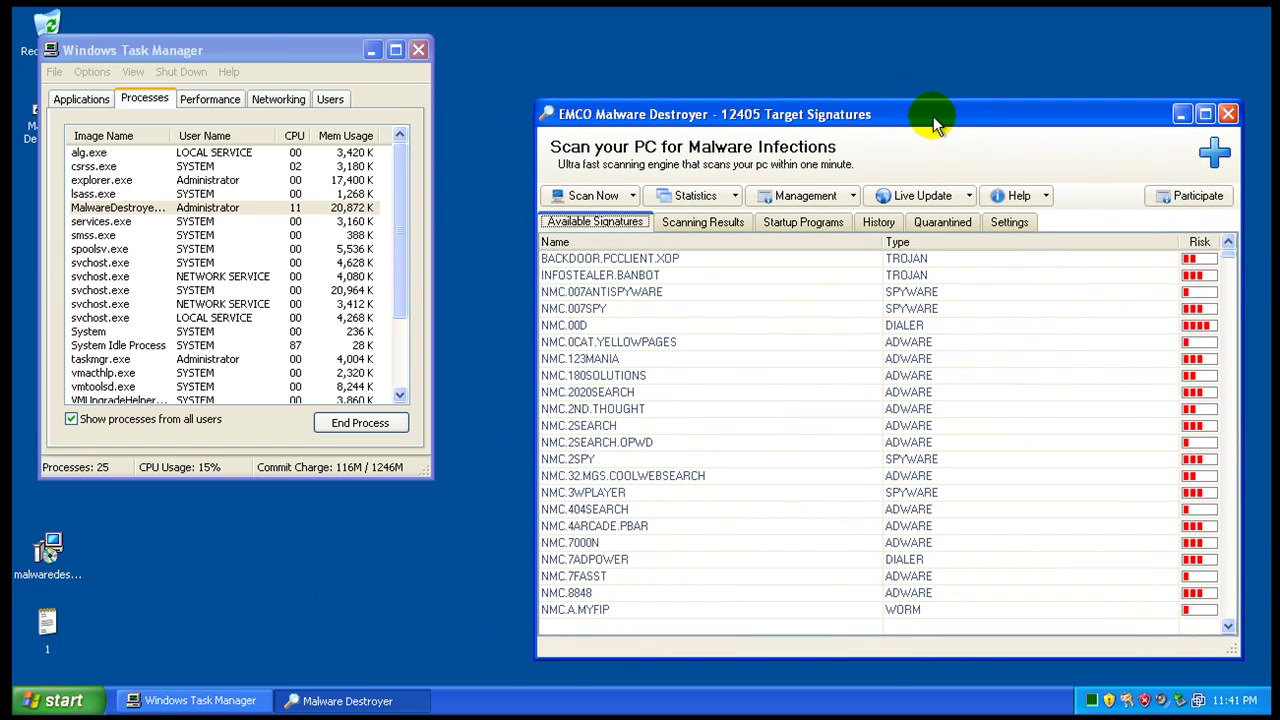
- Close Task Manager and Malware Destroyer, leaving the empty desktop
left_click(260, 42)
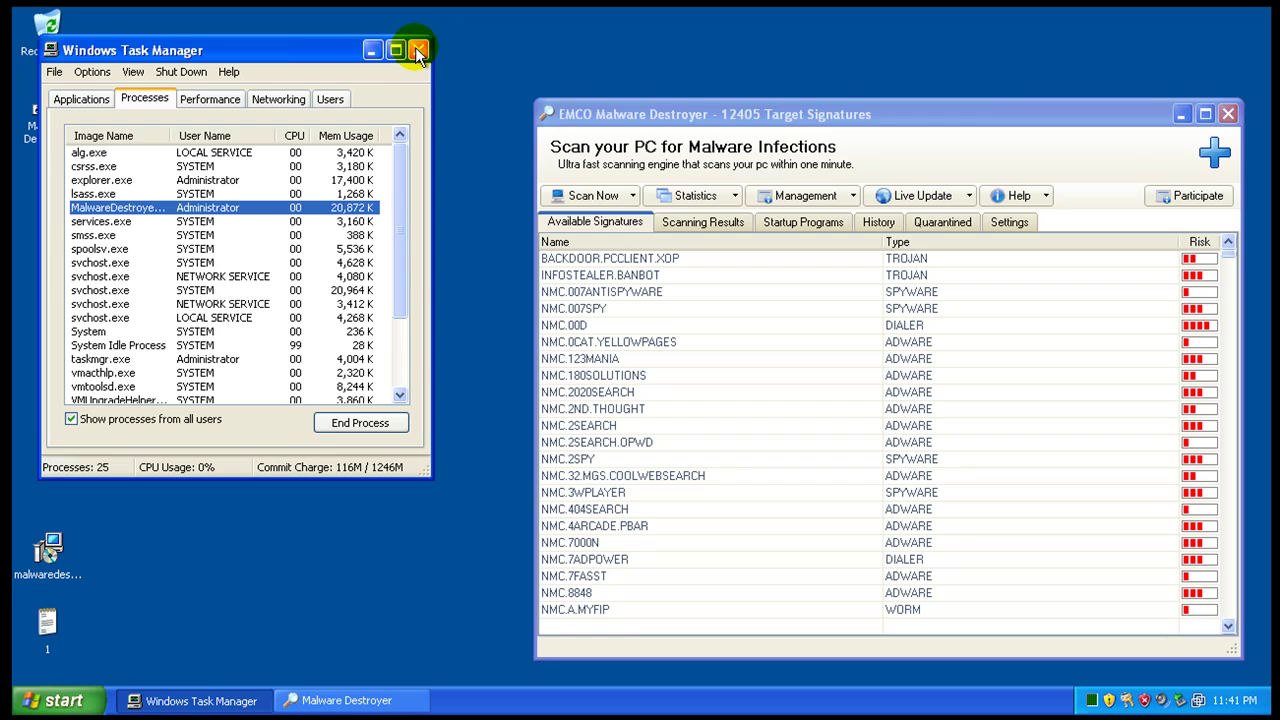
left_click(418, 51)
left_click(1228, 114)
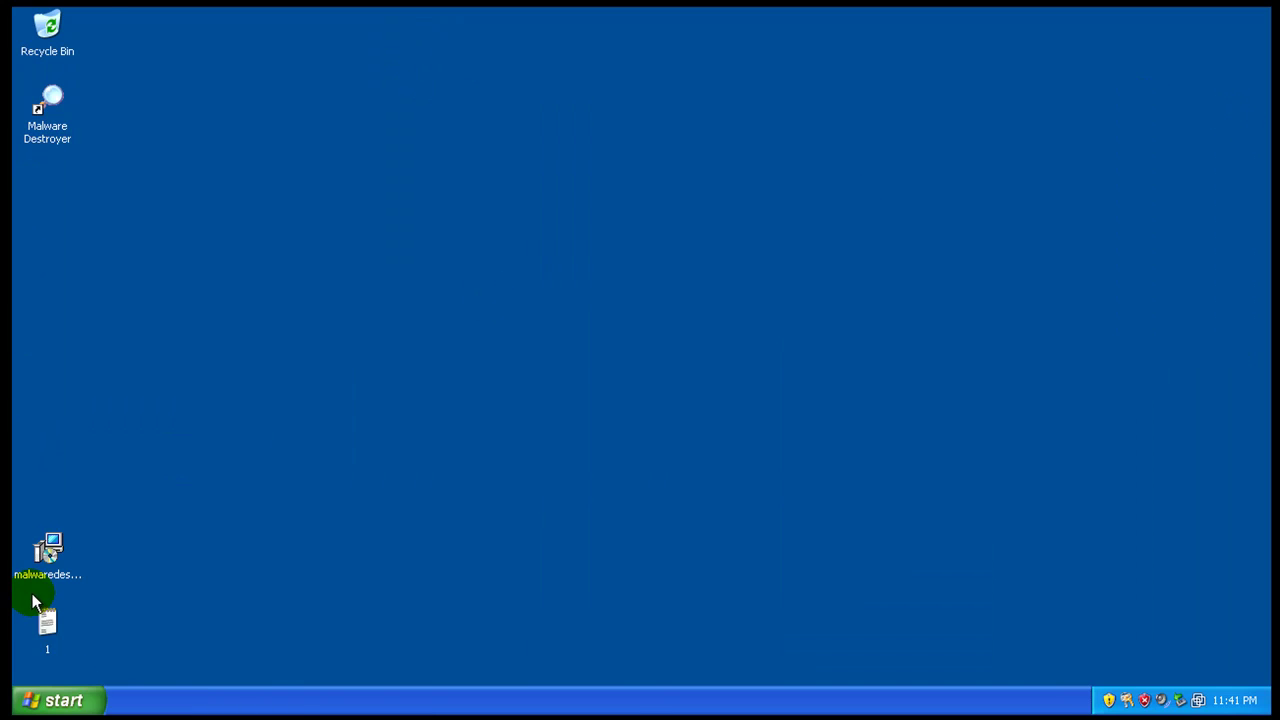
- Launch Internet Explorer, move it to the right, and open the '1' text file of download links
left_click(60, 699)
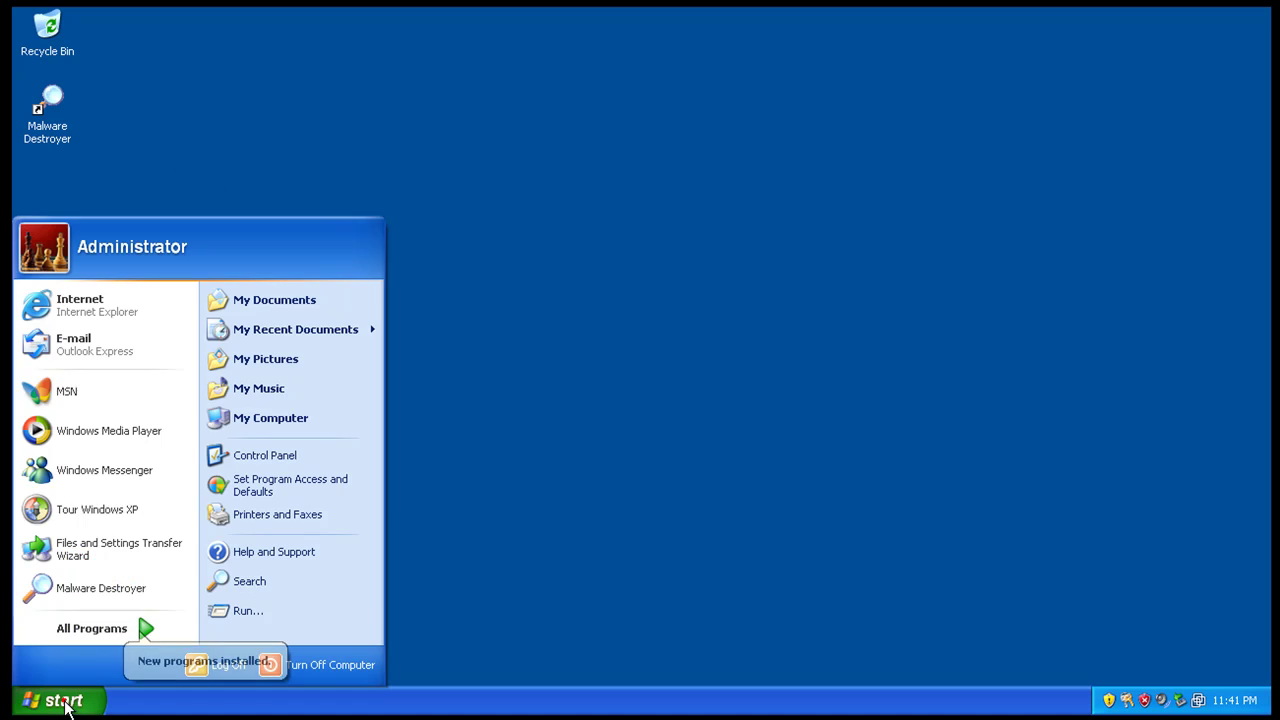
left_click(130, 316)
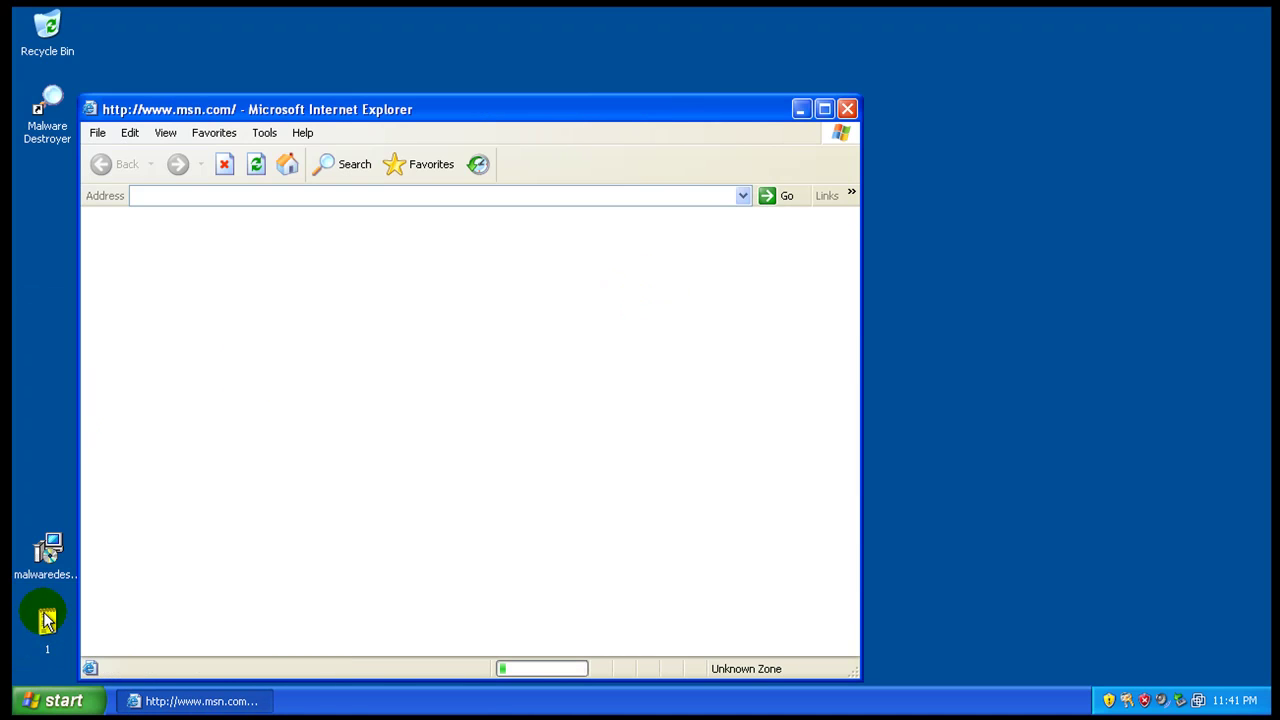
left_click_drag(398, 117, 815, 96)
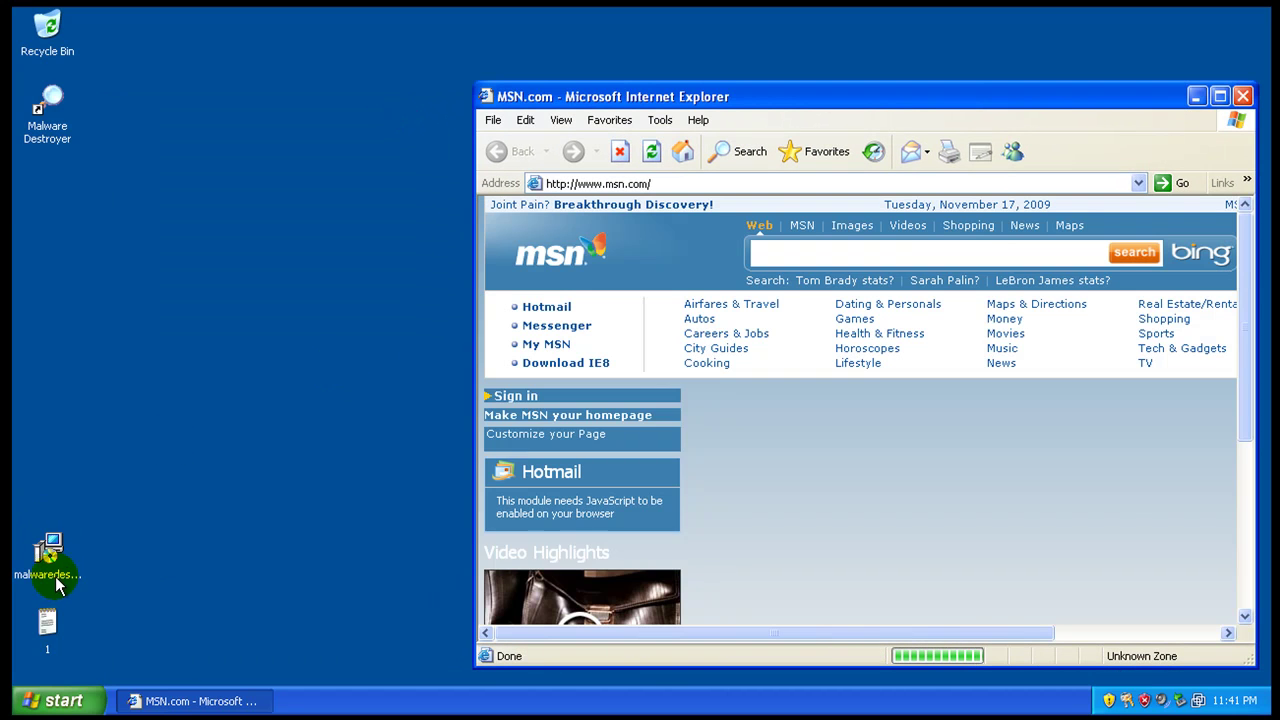
double_click(47, 625)
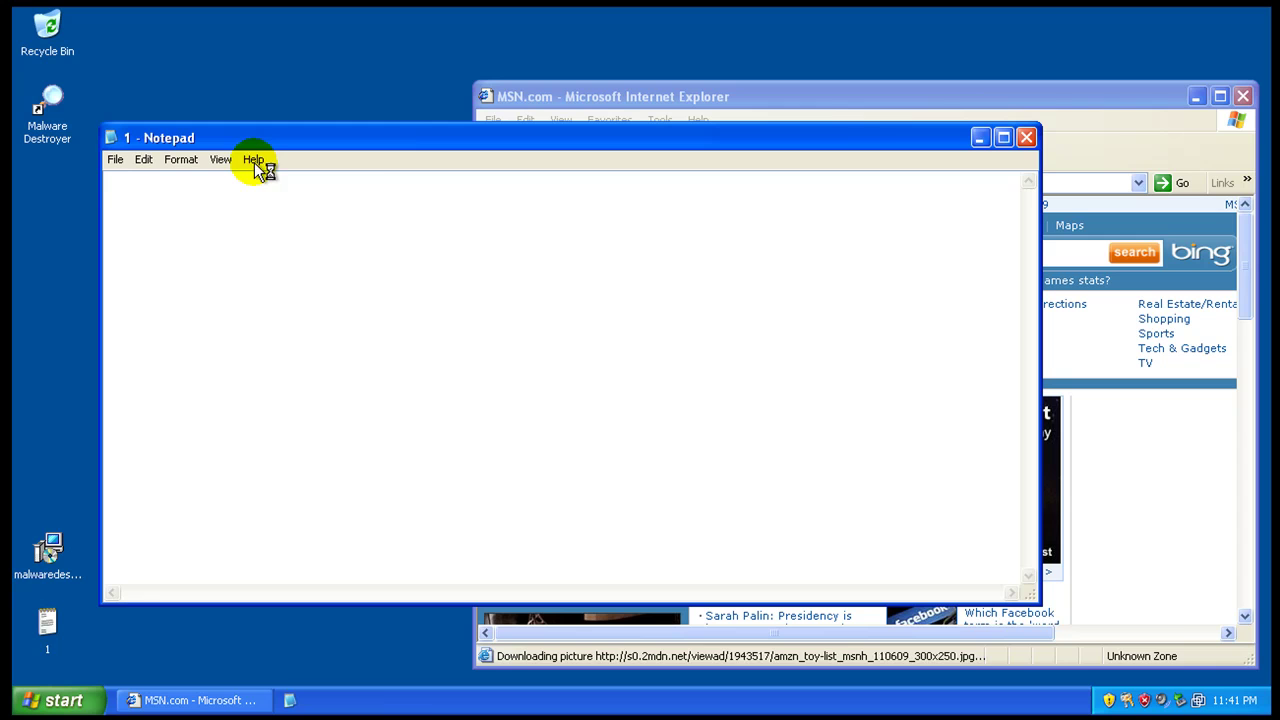
- Load the apps1.exe link from the list in Internet Explorer and run the download
double_click(271, 178)
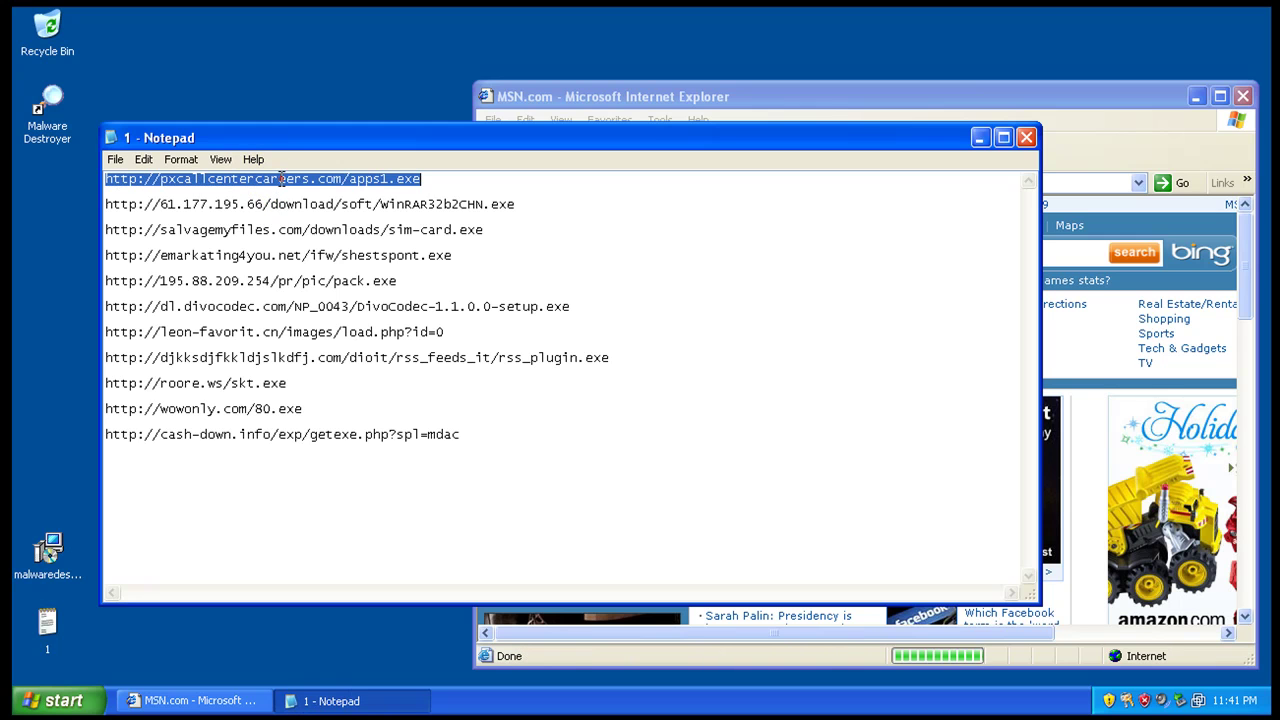
right_click(285, 182)
left_click(318, 232)
left_click(703, 100)
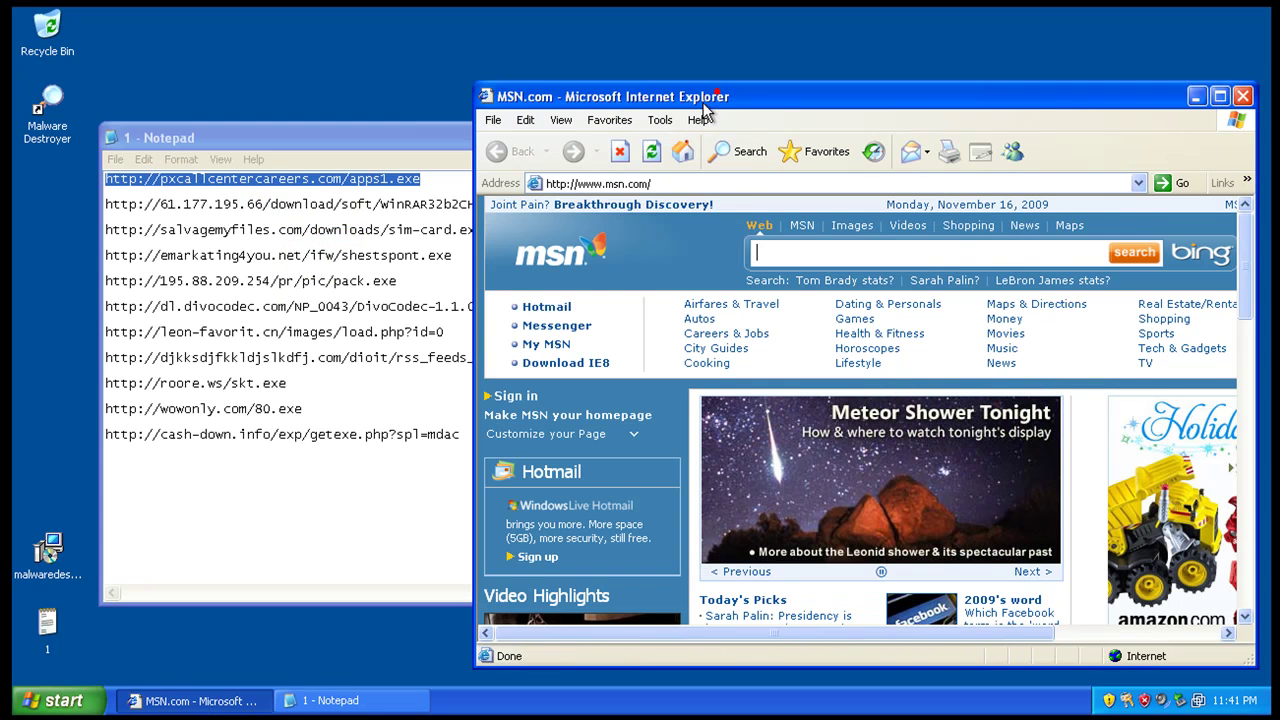
right_click(670, 184)
left_click(676, 250)
key("Return")
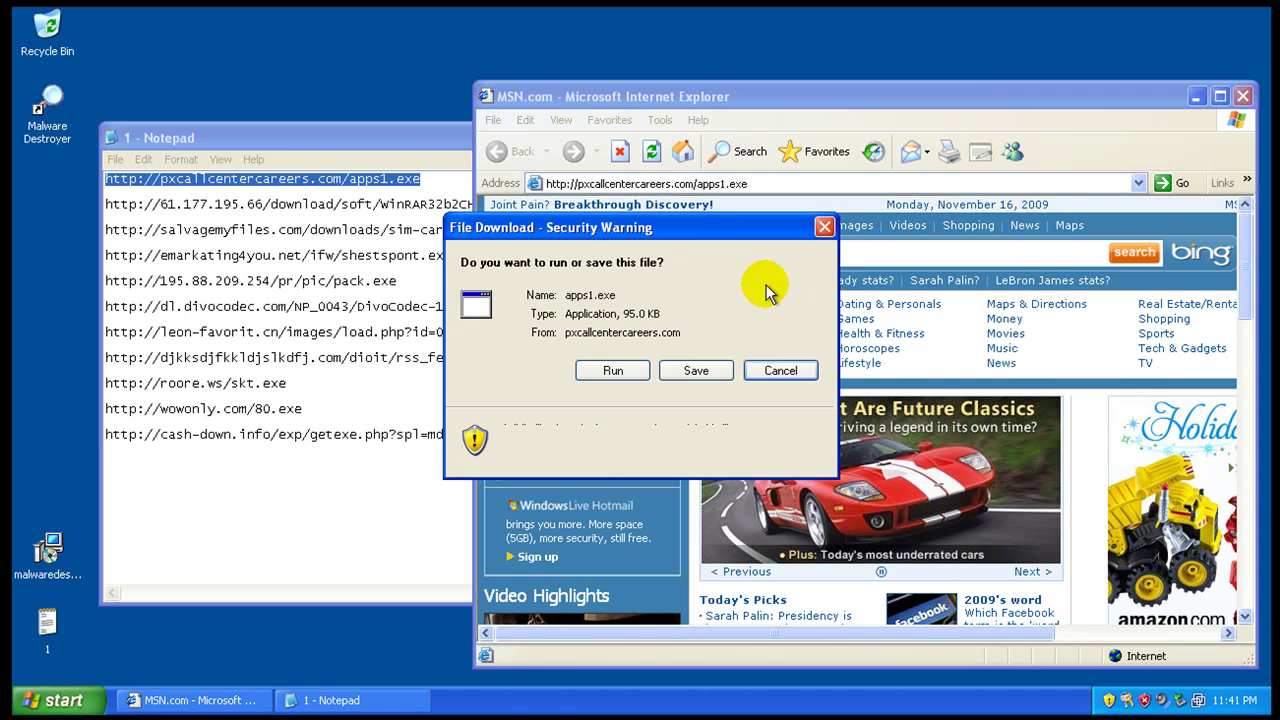
left_click(614, 374)
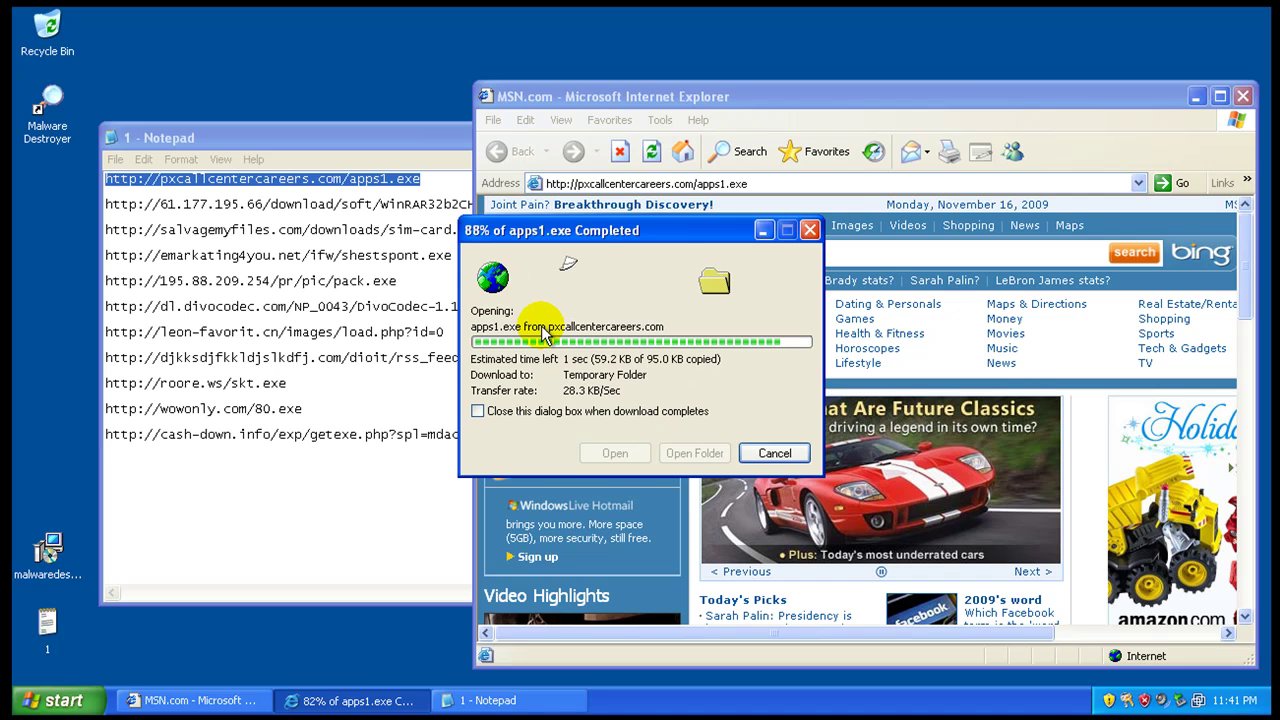
- Load the WinRAR32b2CHN.exe link in Internet Explorer and run the download
left_click(728, 388)
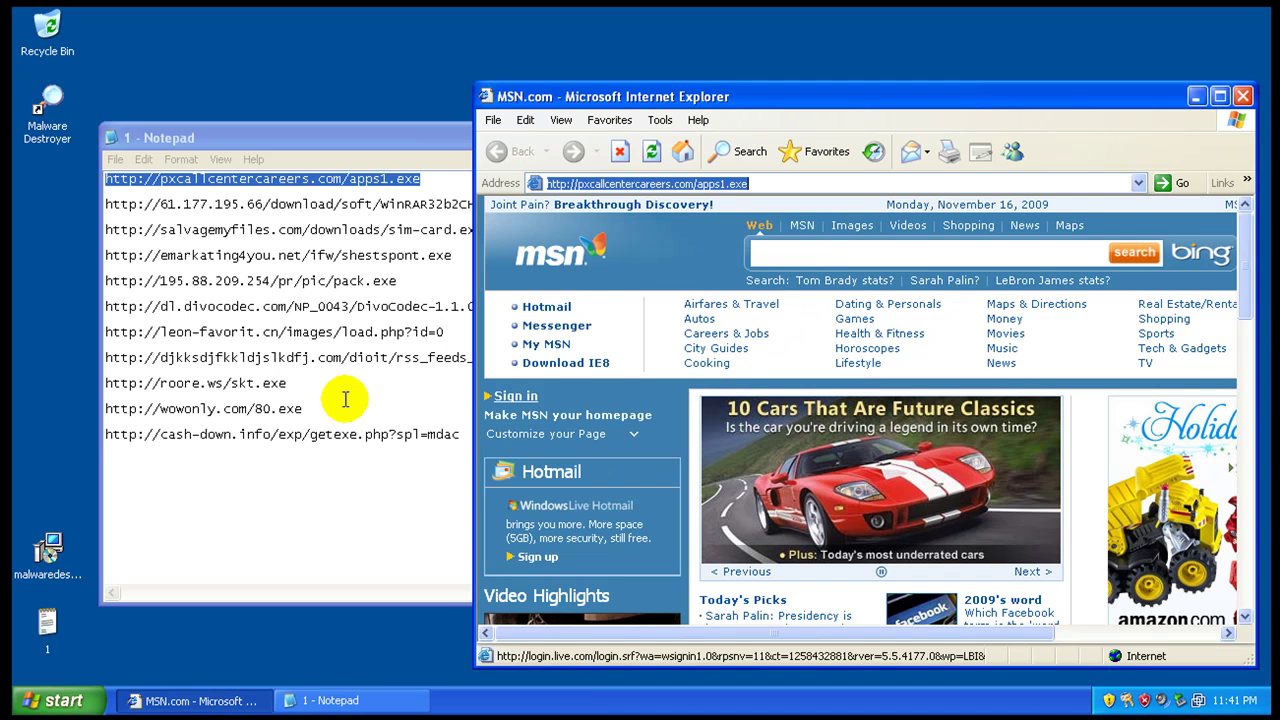
left_click(388, 214)
double_click(388, 213)
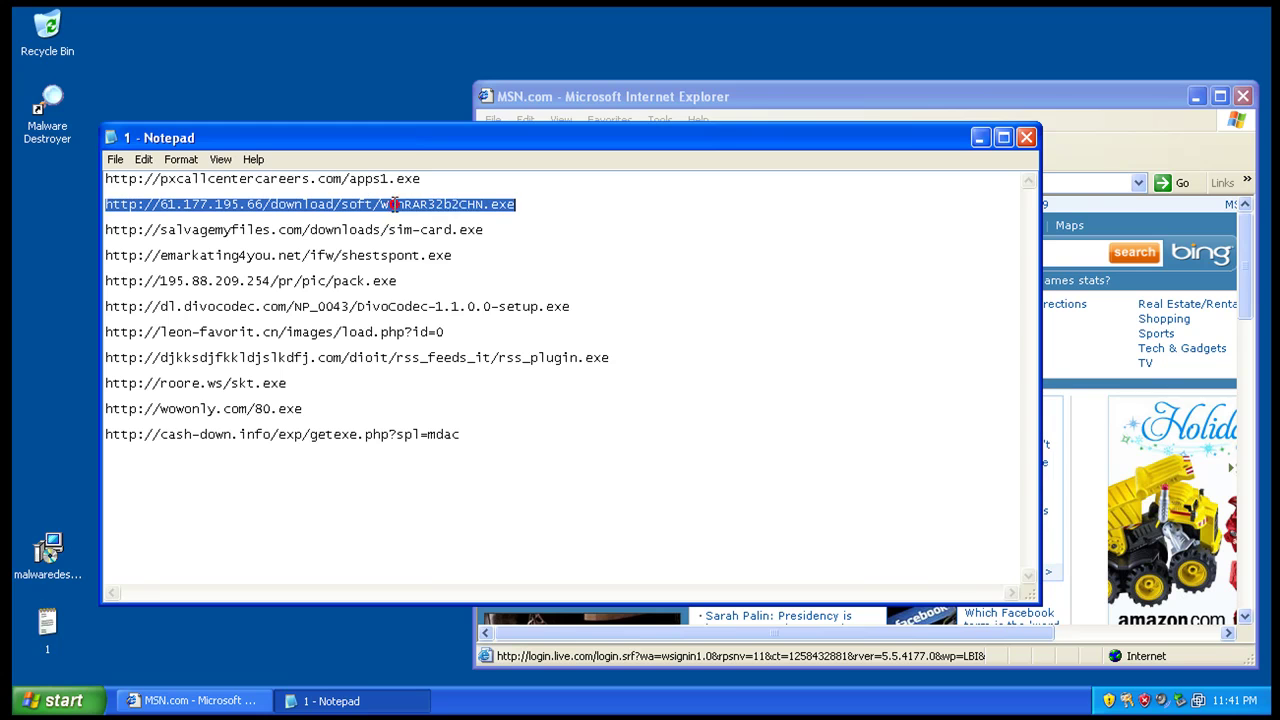
right_click(397, 206)
left_click(429, 255)
left_click(776, 100)
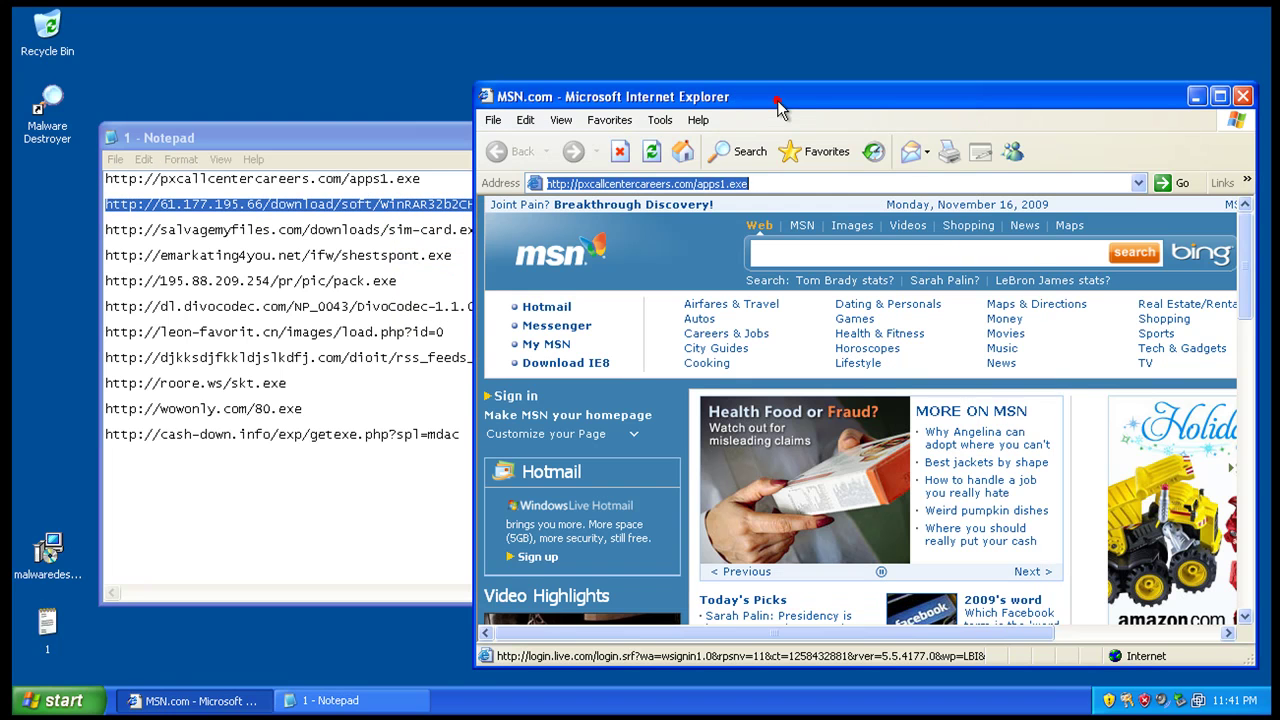
right_click(699, 185)
left_click(743, 254)
key("Return")
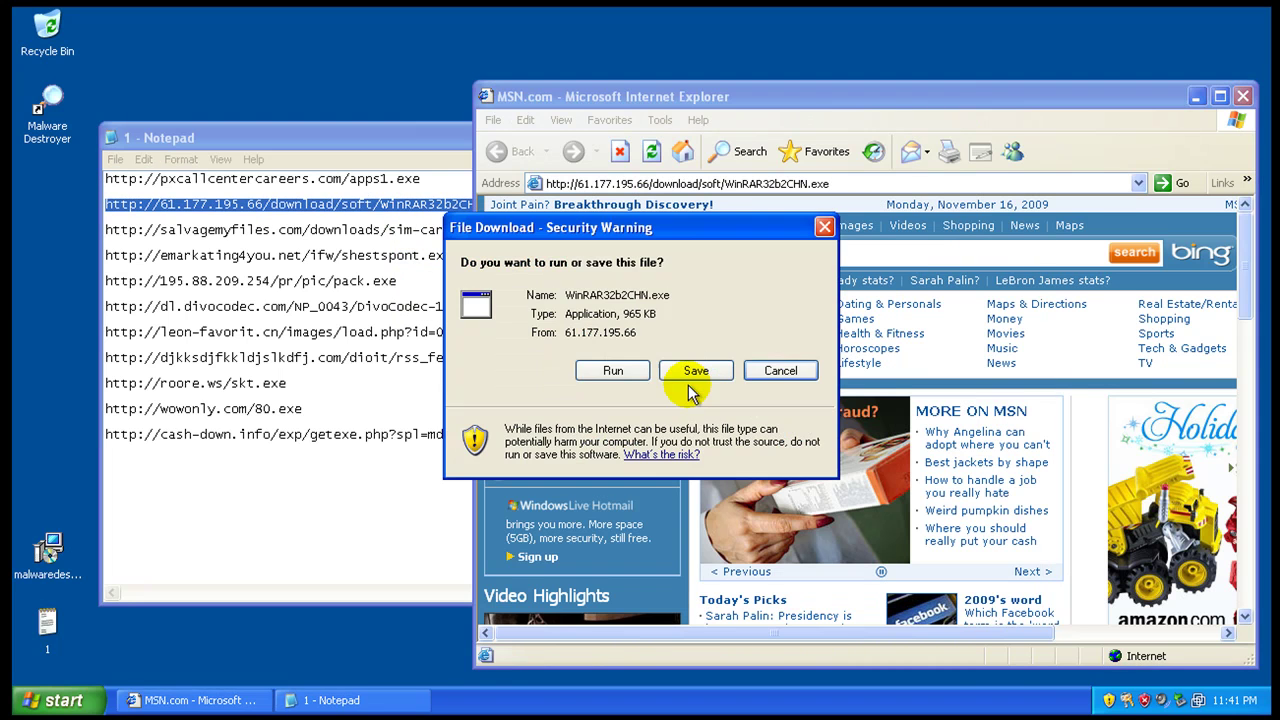
left_click(613, 368)
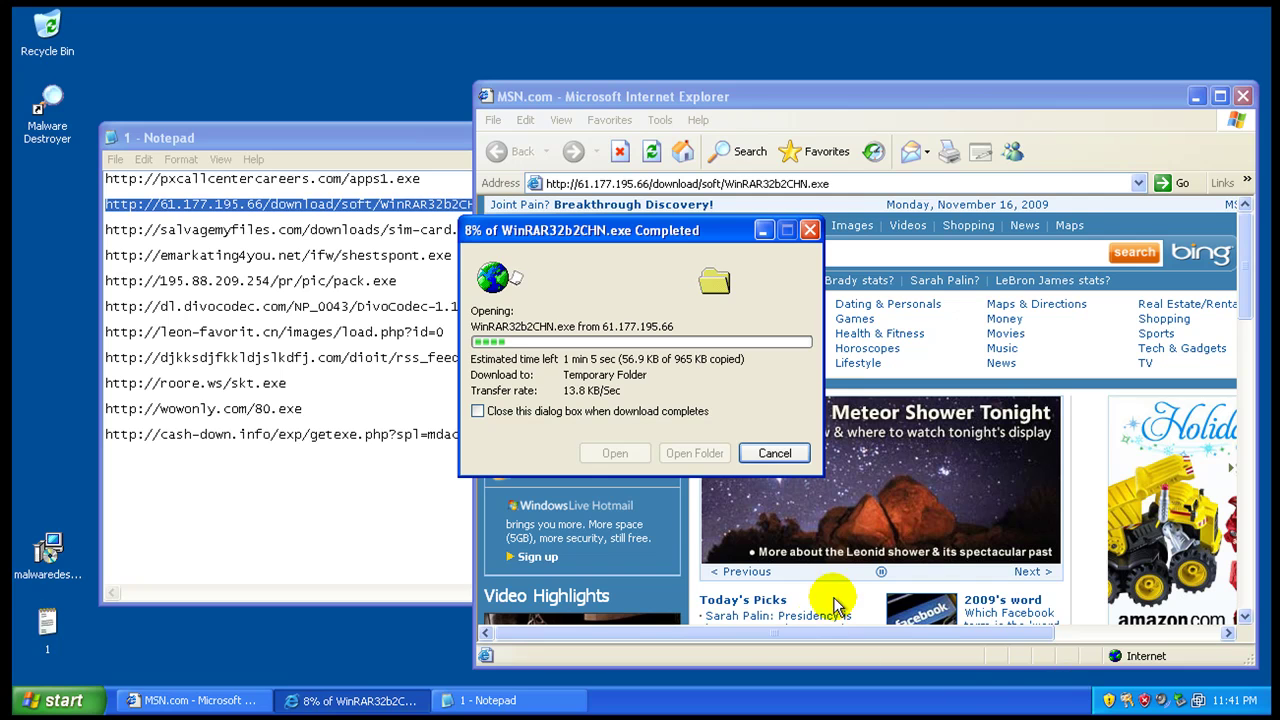
- Load the sim-card.exe link and run it, confirming the unverified publisher warning
double_click(407, 230)
right_click(407, 230)
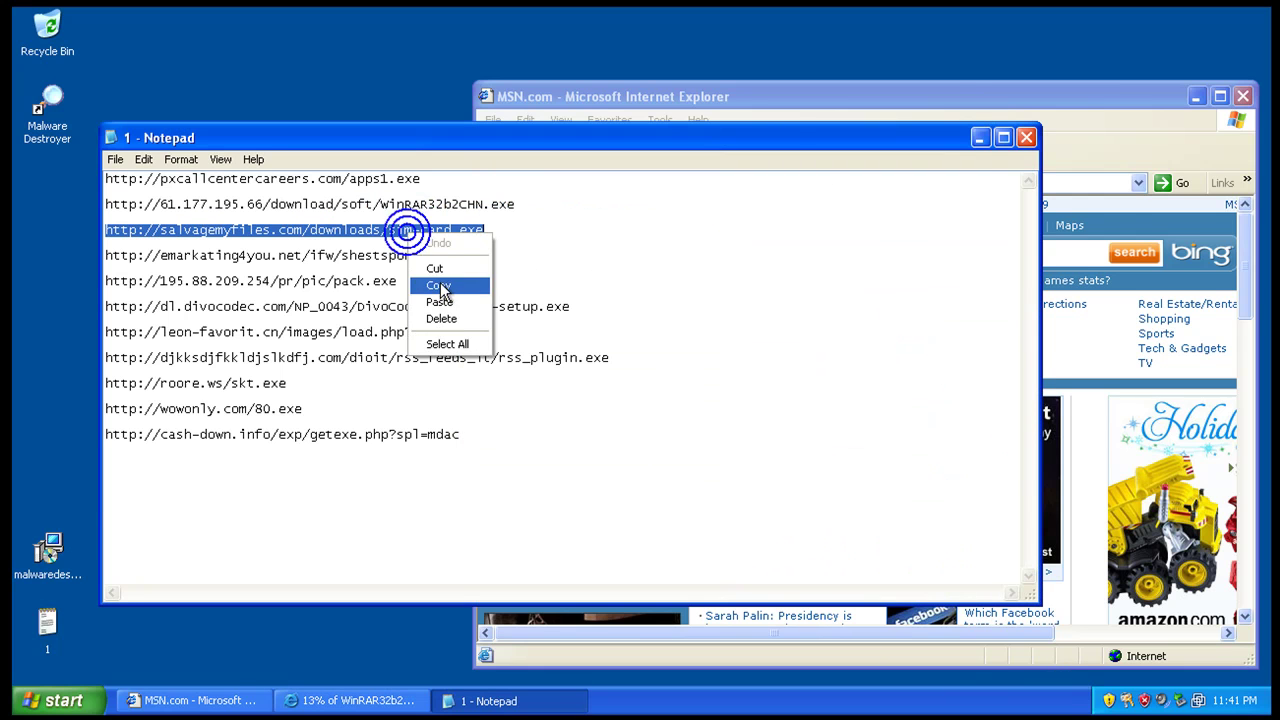
left_click(438, 286)
left_click(1027, 100)
right_click(815, 184)
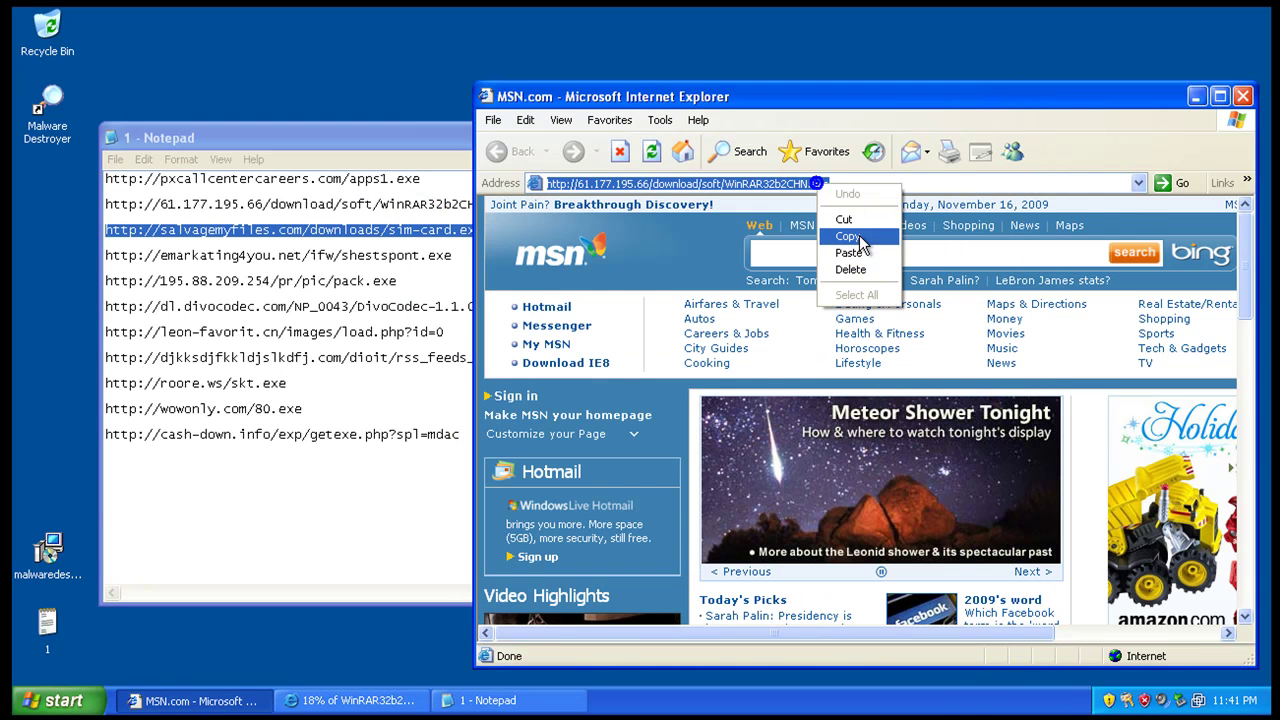
left_click(849, 253)
key("Return")
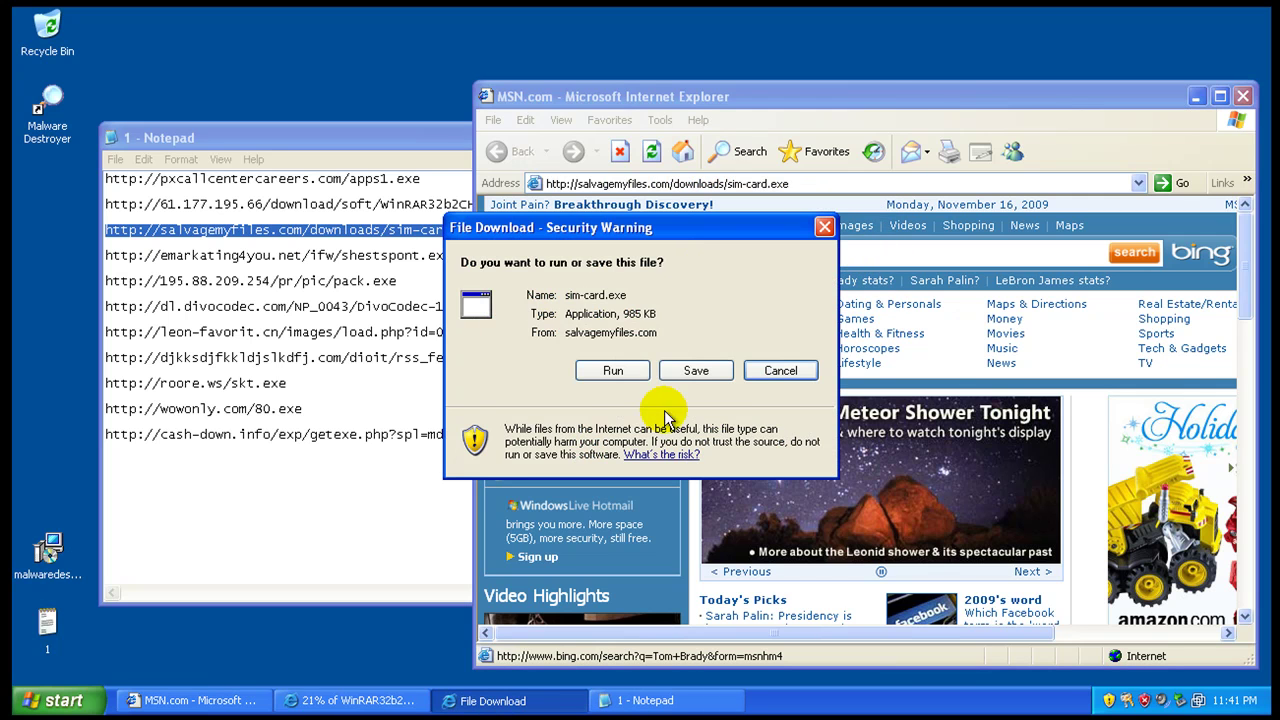
left_click(613, 371)
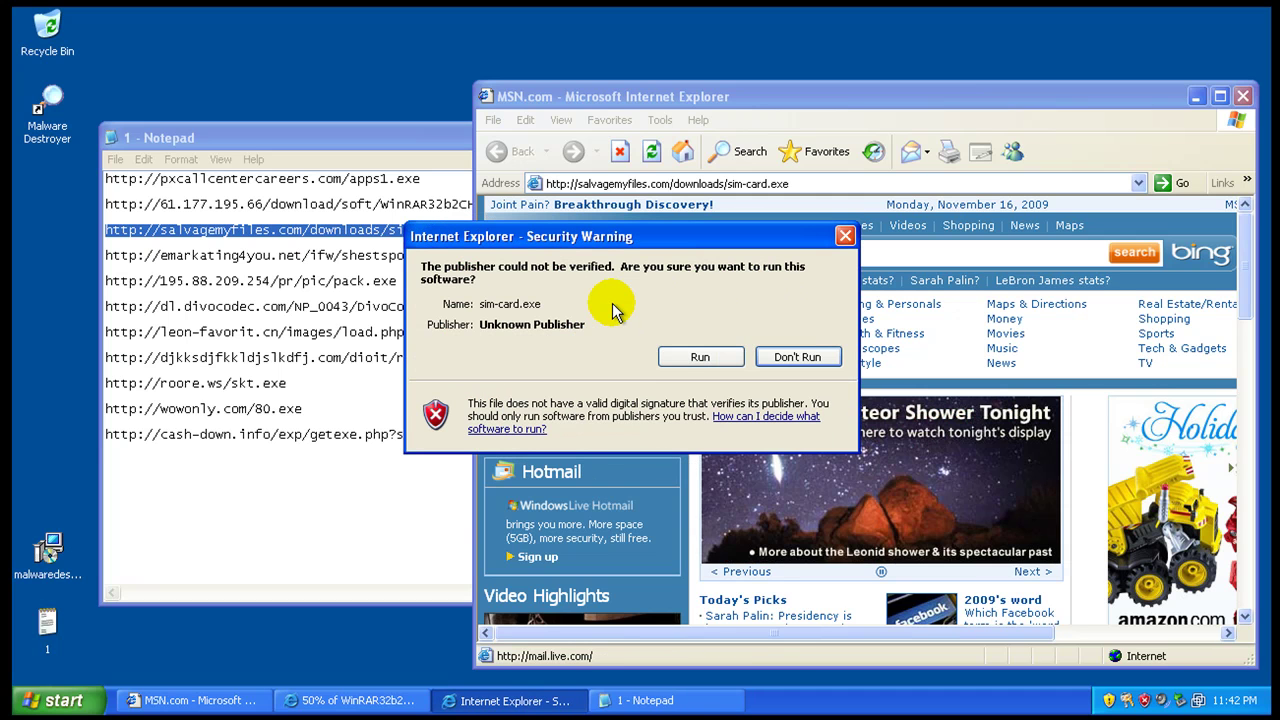
left_click(700, 357)
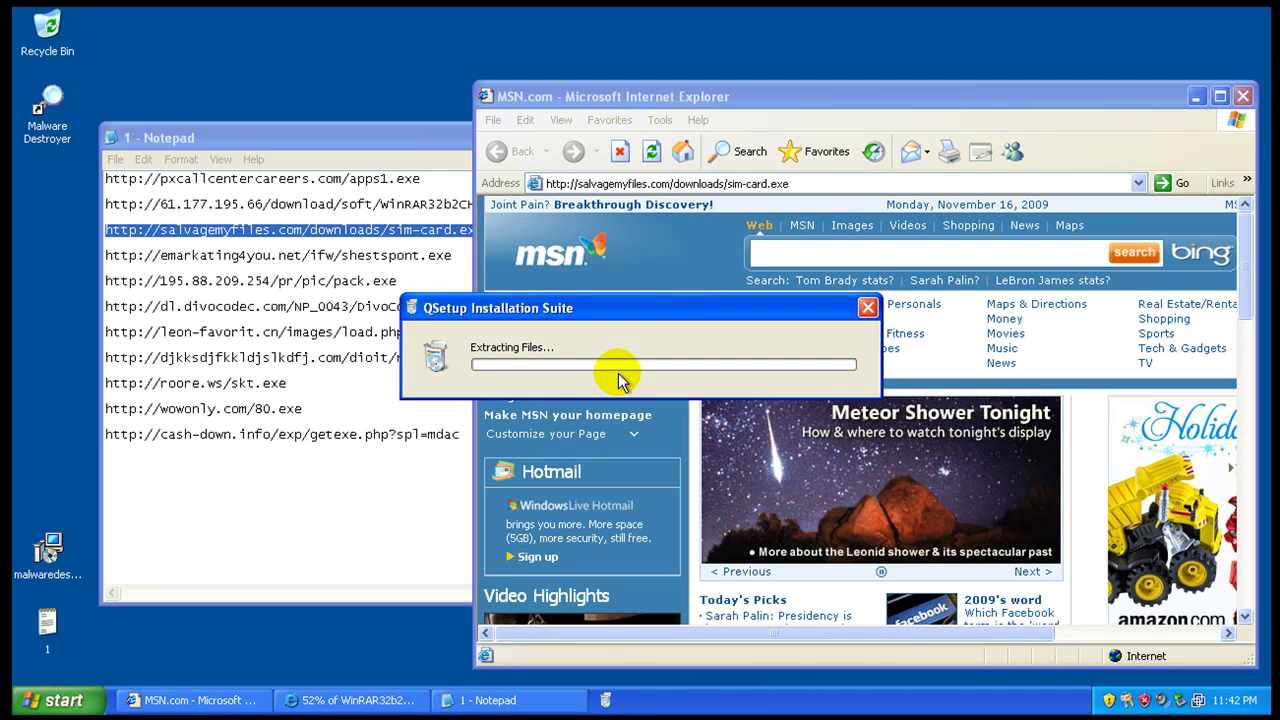
- Load the fourth link, shestspont.exe, from the list in Internet Explorer
left_click(348, 258)
double_click(350, 258)
right_click(350, 258)
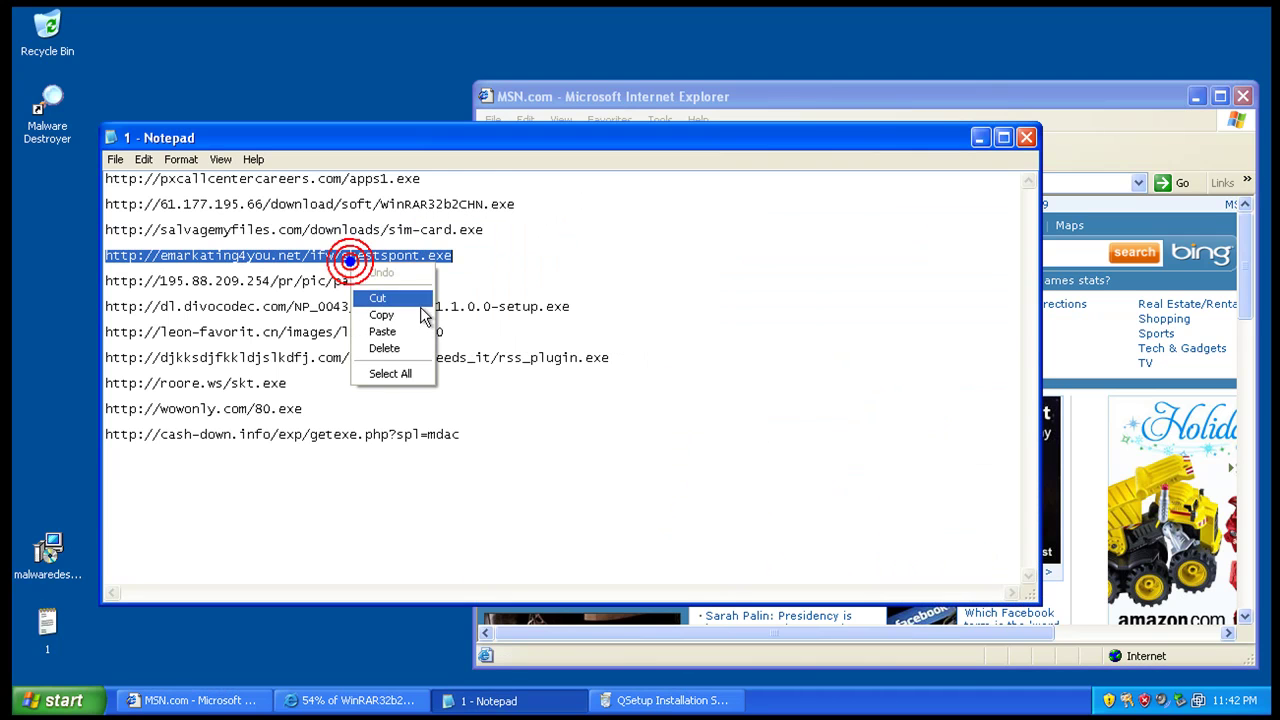
left_click(411, 318)
left_click(817, 97)
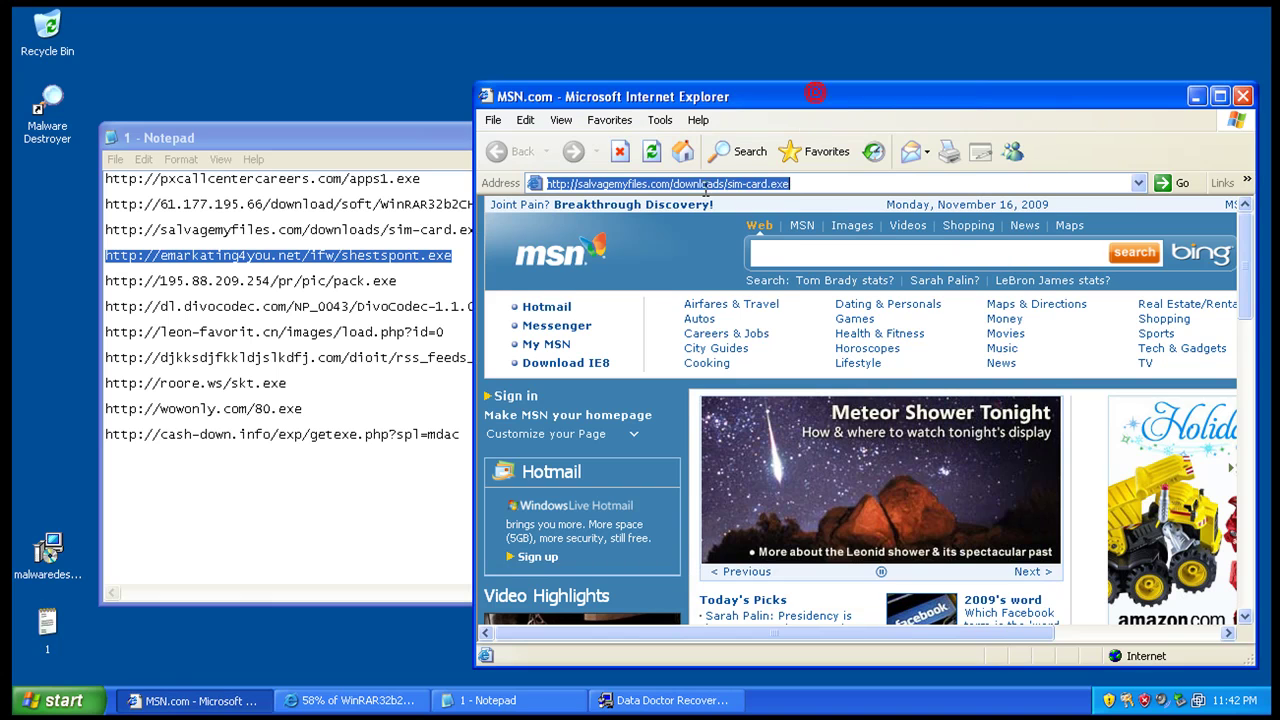
right_click(710, 184)
left_click(745, 254)
key("Return")
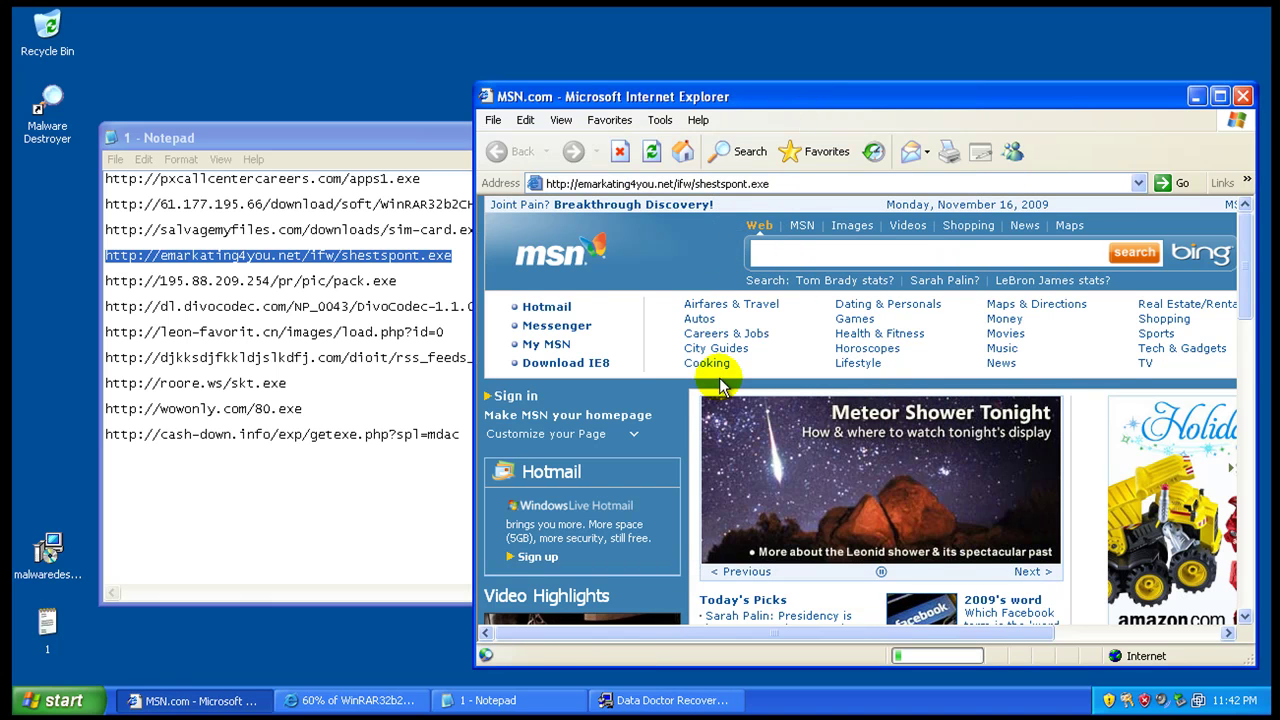
- Install Data Doctor Recovery SIM Card, accepting the license and default install location
left_click(640, 700)
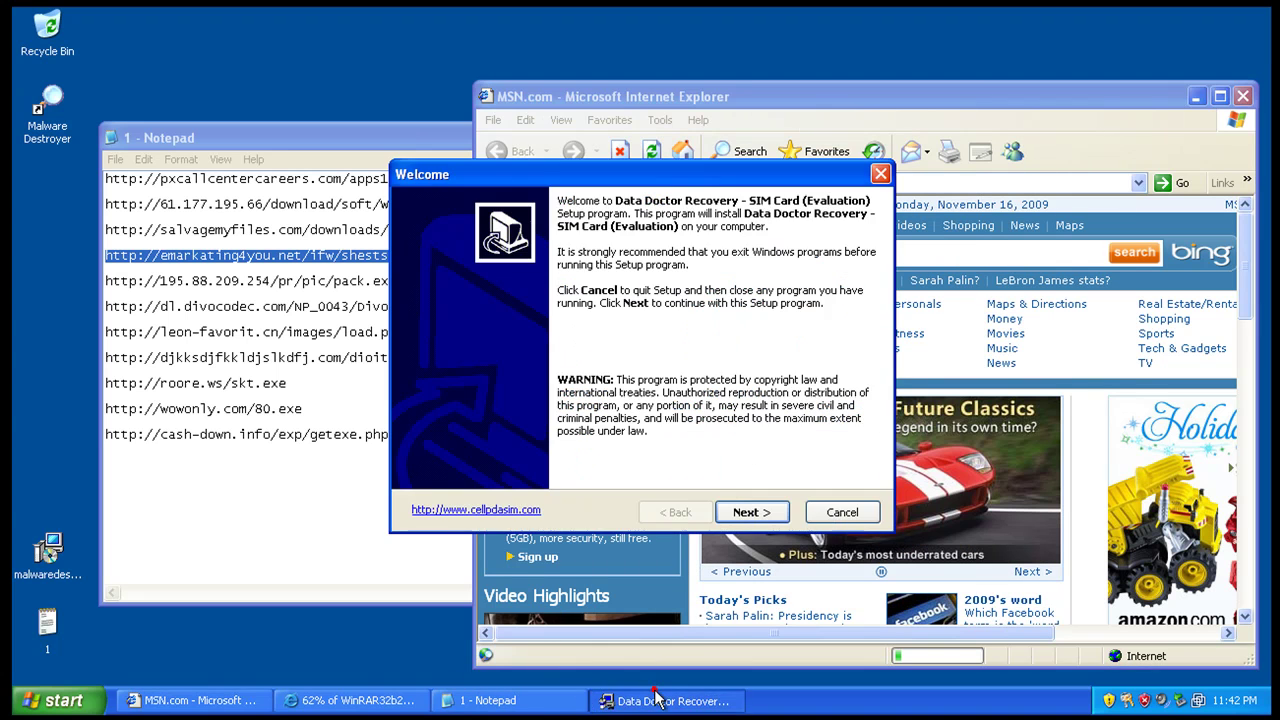
left_click(745, 512)
left_click(548, 452)
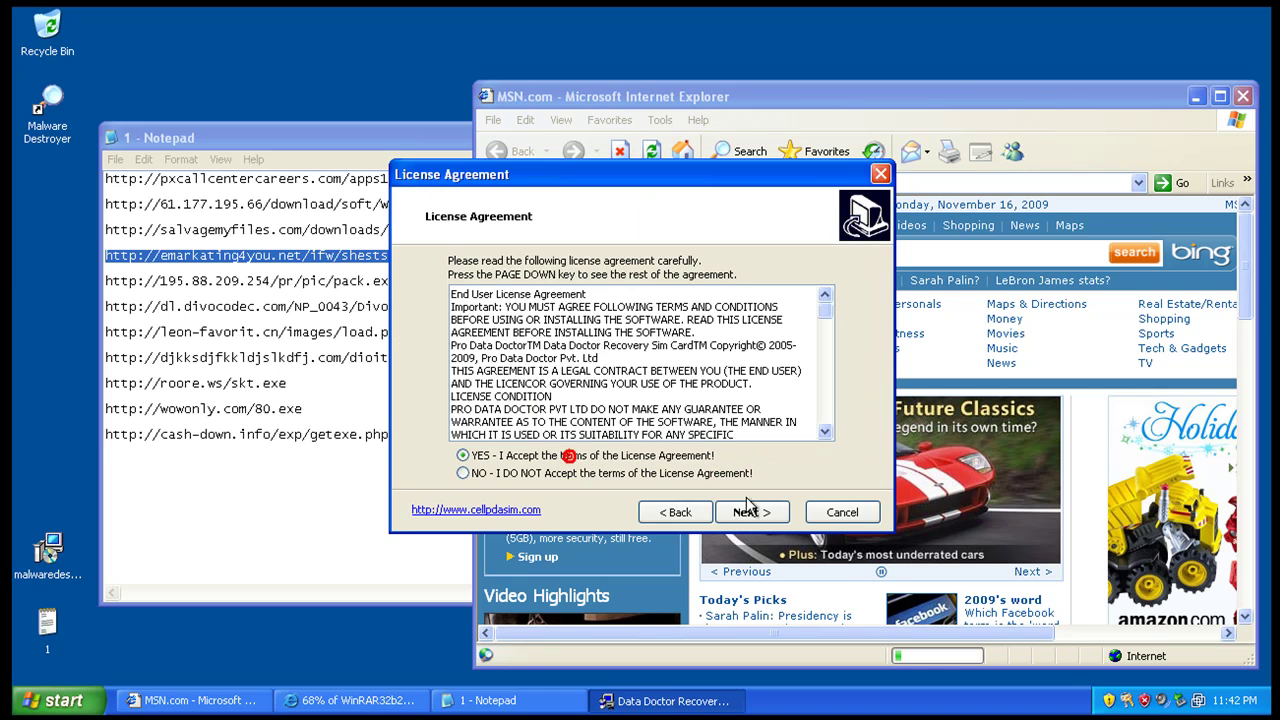
left_click(752, 511)
left_click(766, 513)
left_click(760, 513)
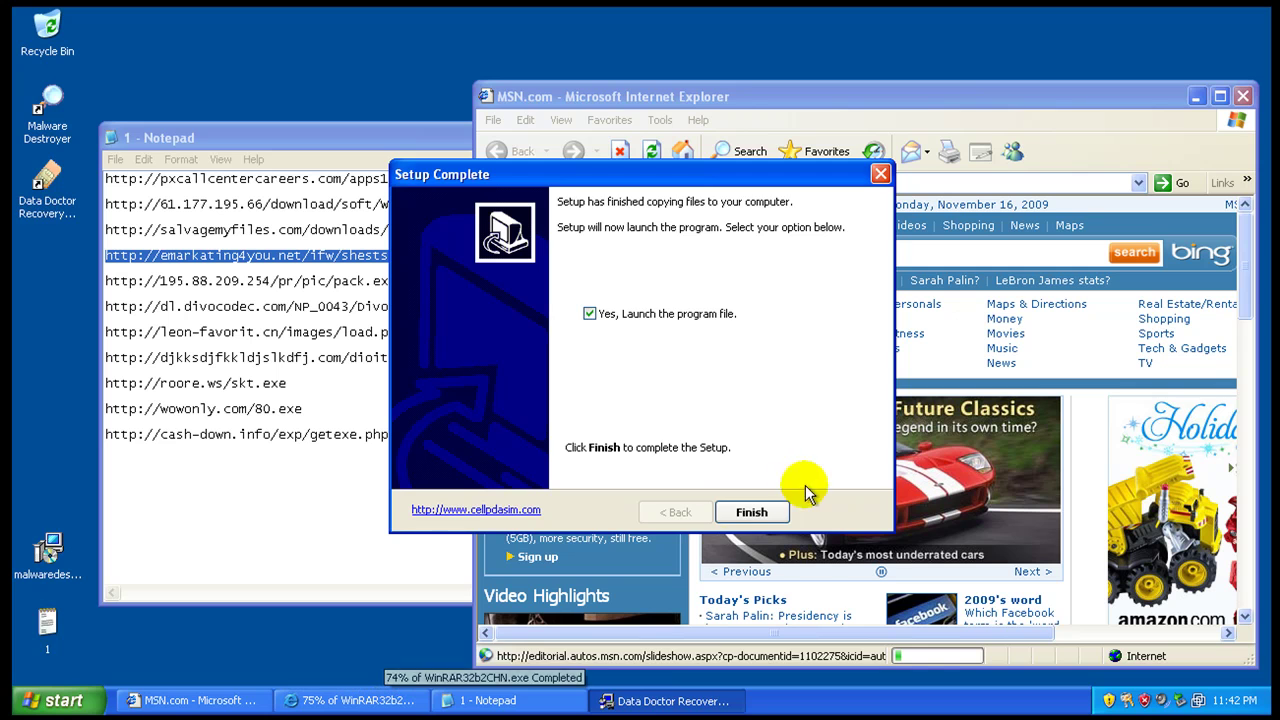
left_click(752, 512)
- Copy the pack.exe link from Notepad and exit the Data Doctor Recovery program
left_click(380, 281)
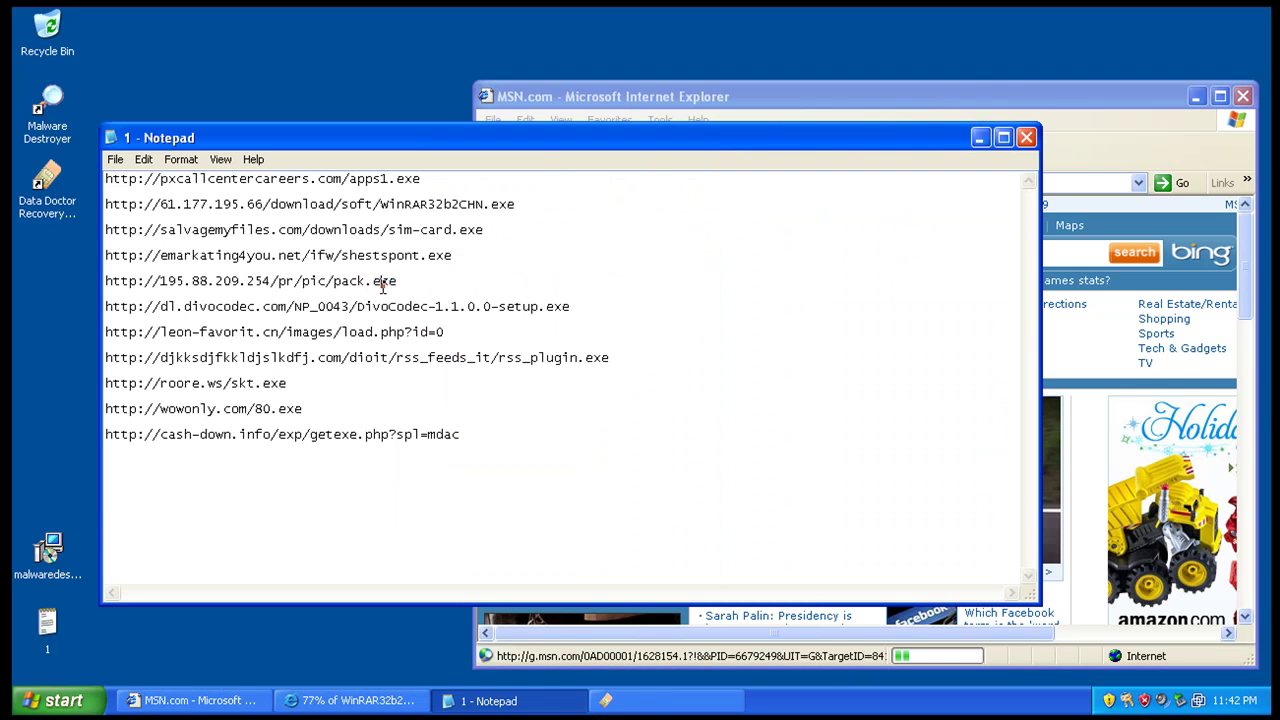
double_click(382, 283)
right_click(382, 283)
left_click(433, 337)
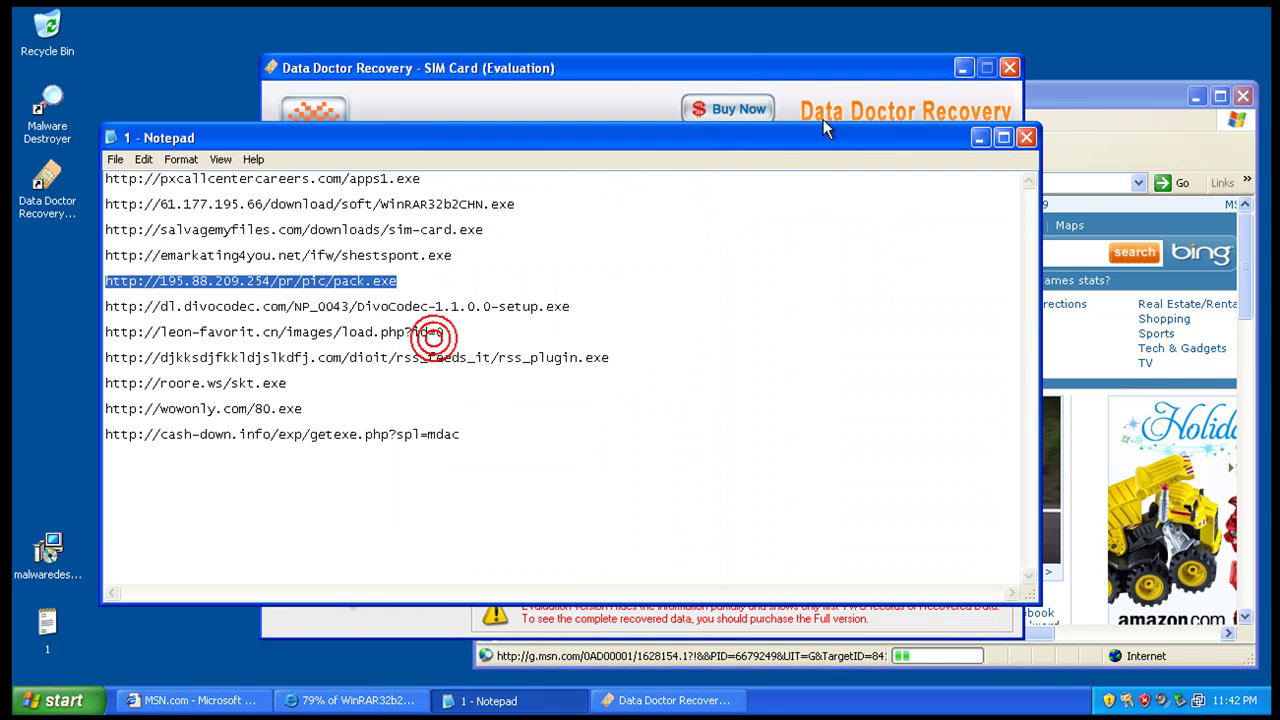
left_click(1010, 70)
left_click(597, 371)
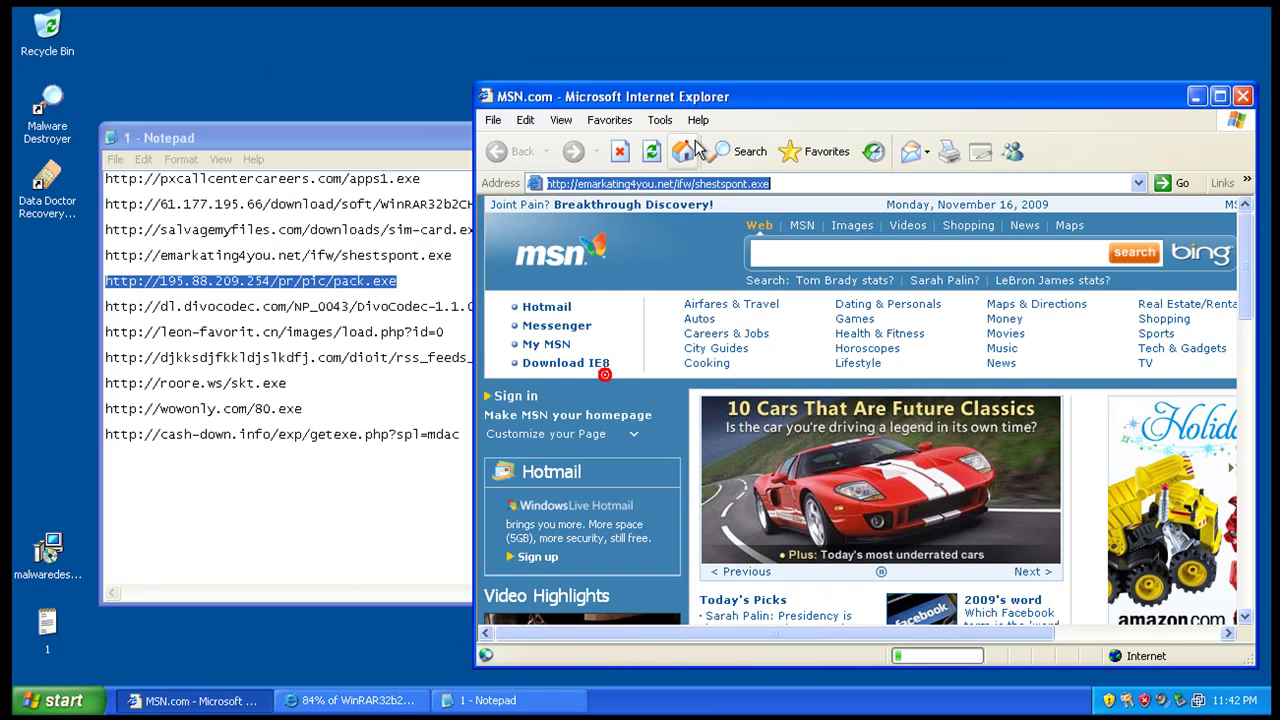
- Paste the pack.exe link into Internet Explorer's address bar and load it
left_click(684, 151)
right_click(718, 187)
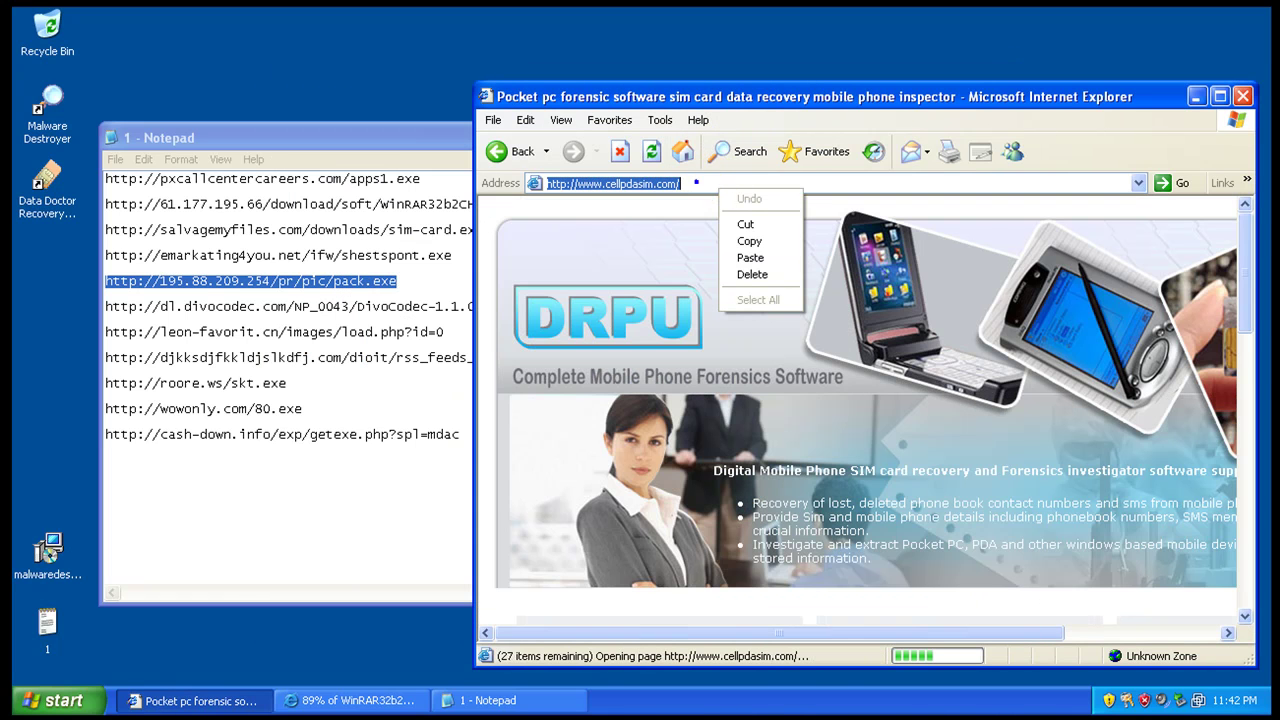
left_click(750, 257)
key("Return")
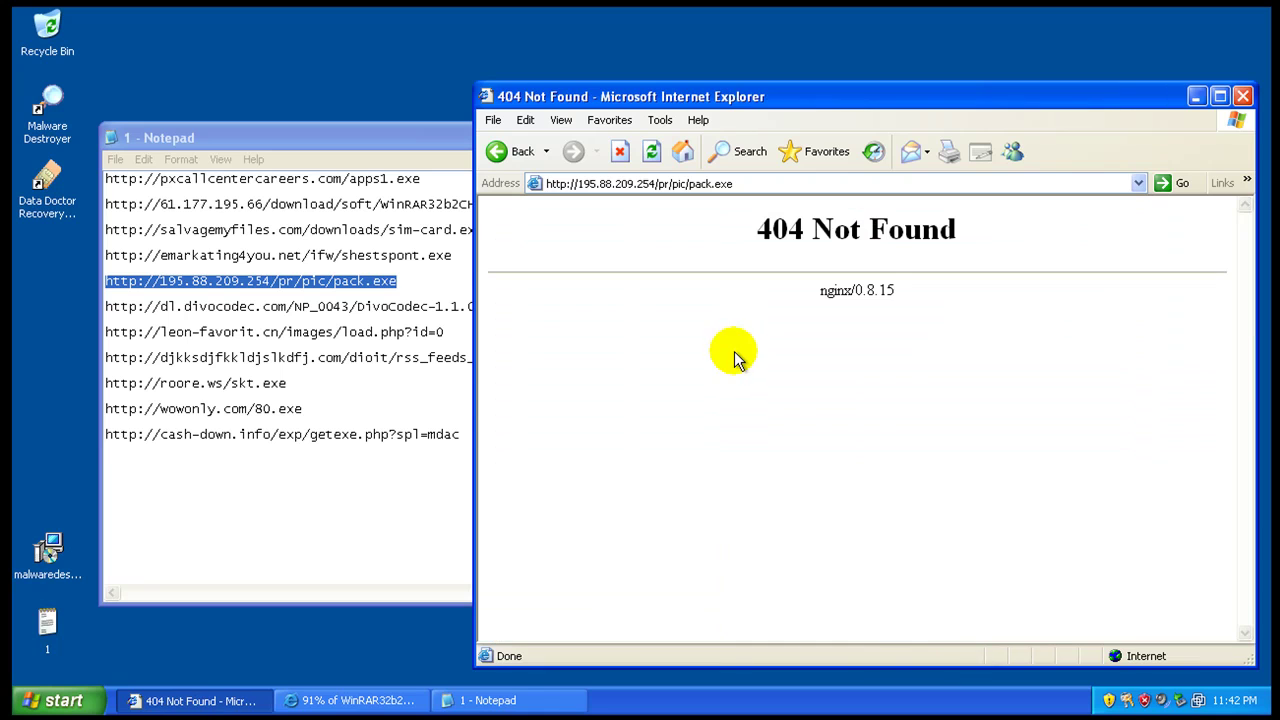
- Load the DivoCodec link from the Notepad list in Internet Explorer and run its setup
double_click(372, 296)
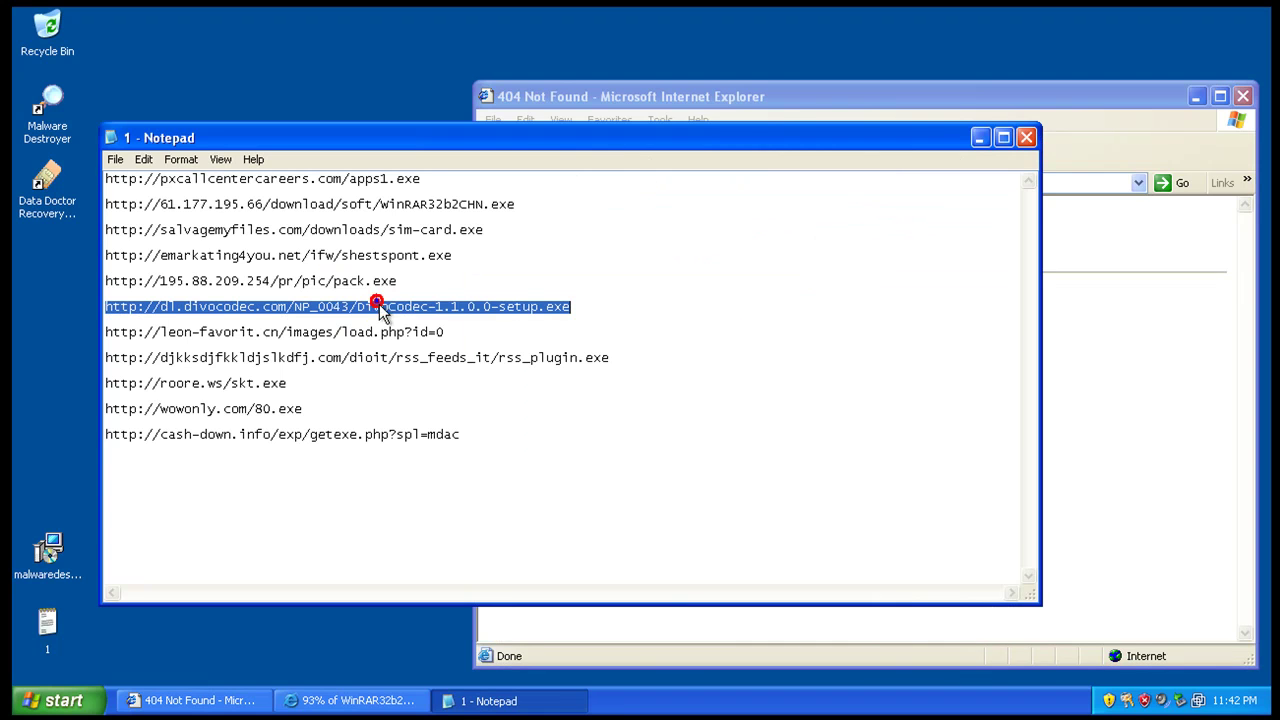
right_click(377, 301)
left_click(428, 355)
left_click(700, 96)
right_click(716, 185)
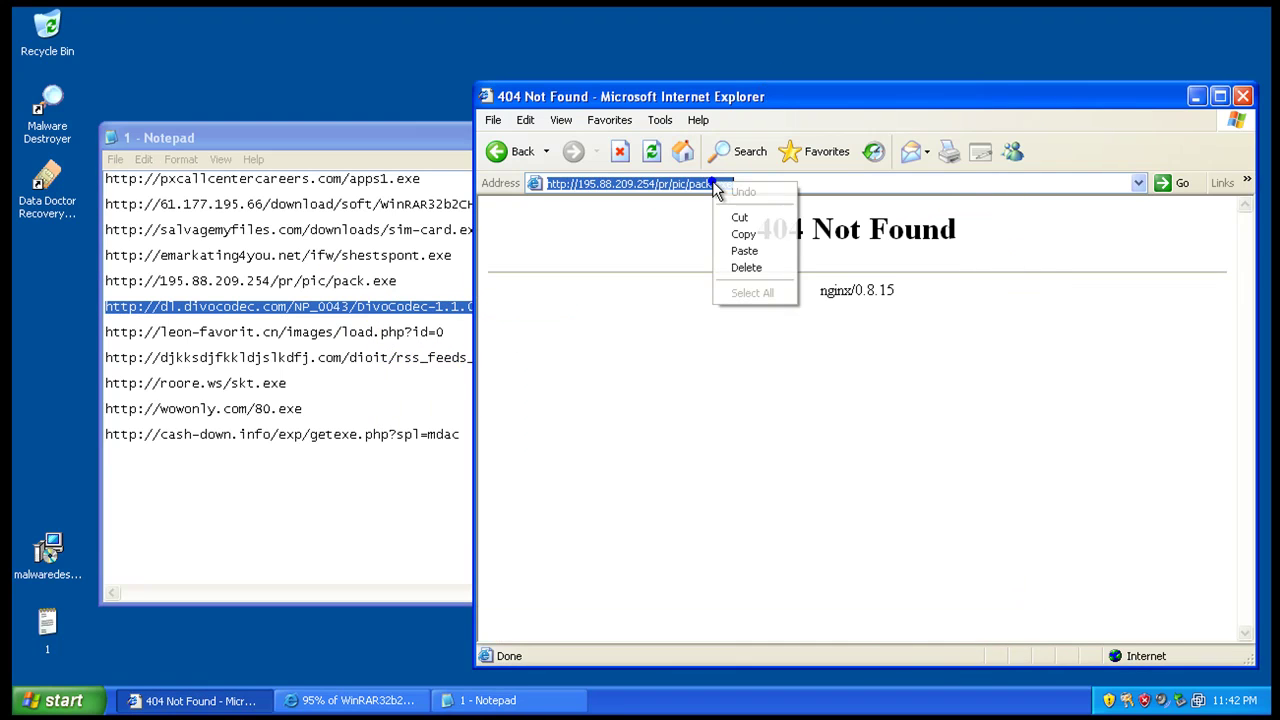
left_click(744, 250)
key("Return")
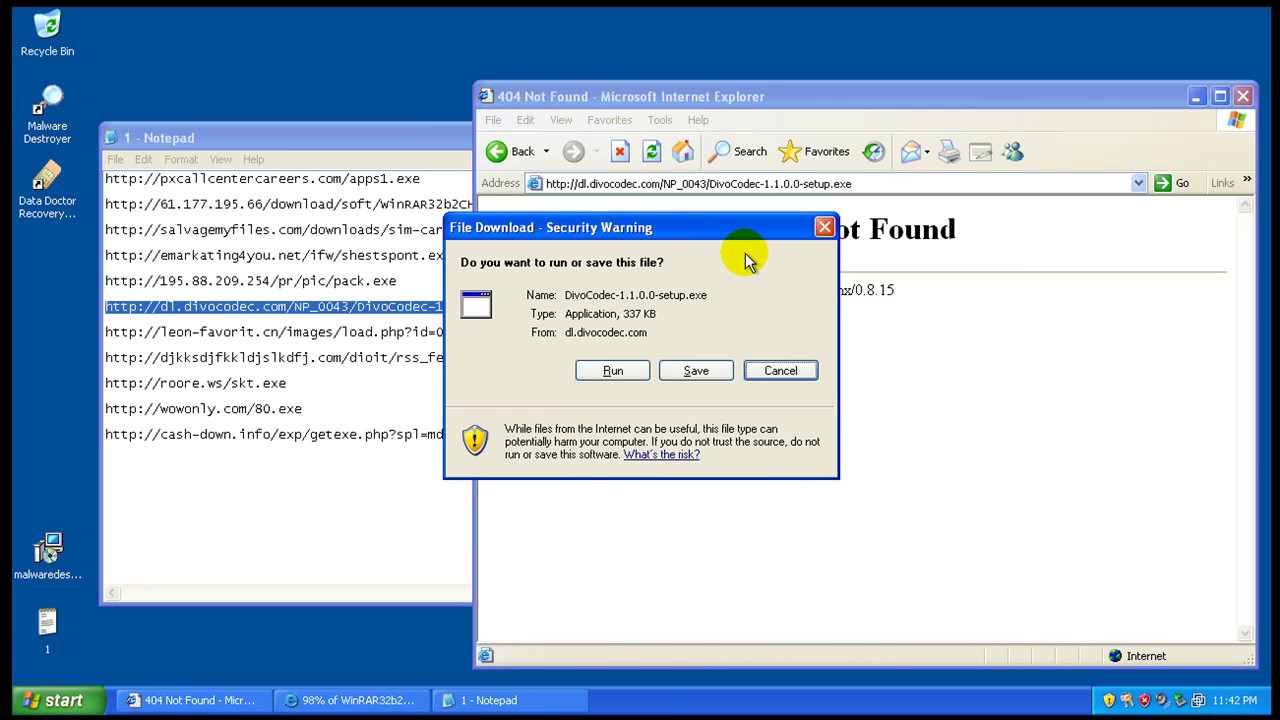
left_click(613, 370)
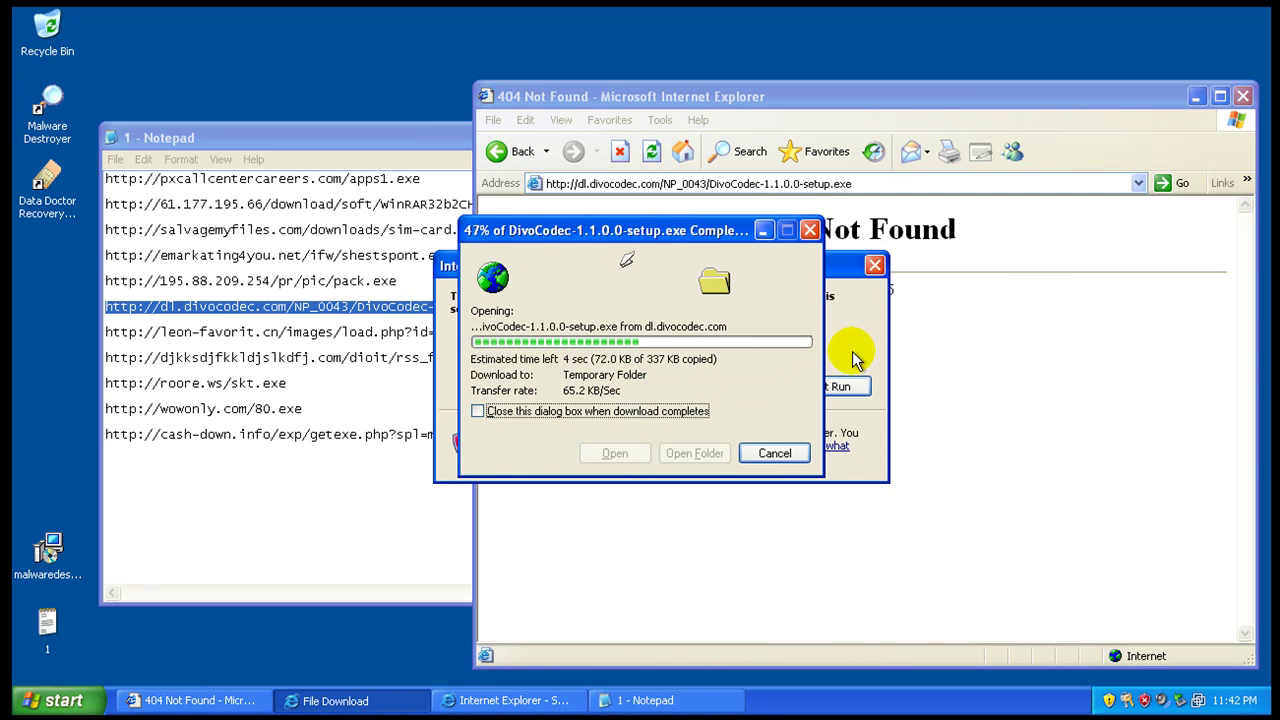
- Install the downloaded WinRAR, close its folder window, and allow the unverified DivoCodec setup
left_click(848, 362)
left_click(731, 386)
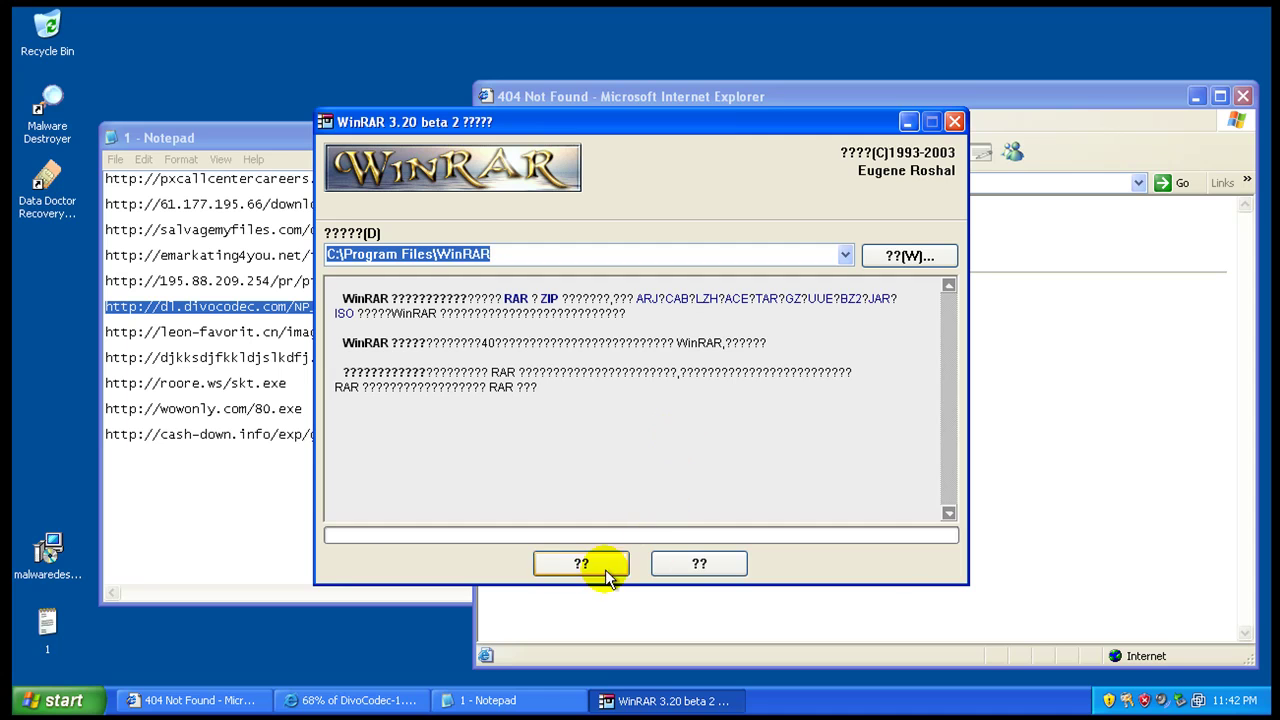
left_click(586, 560)
left_click(597, 575)
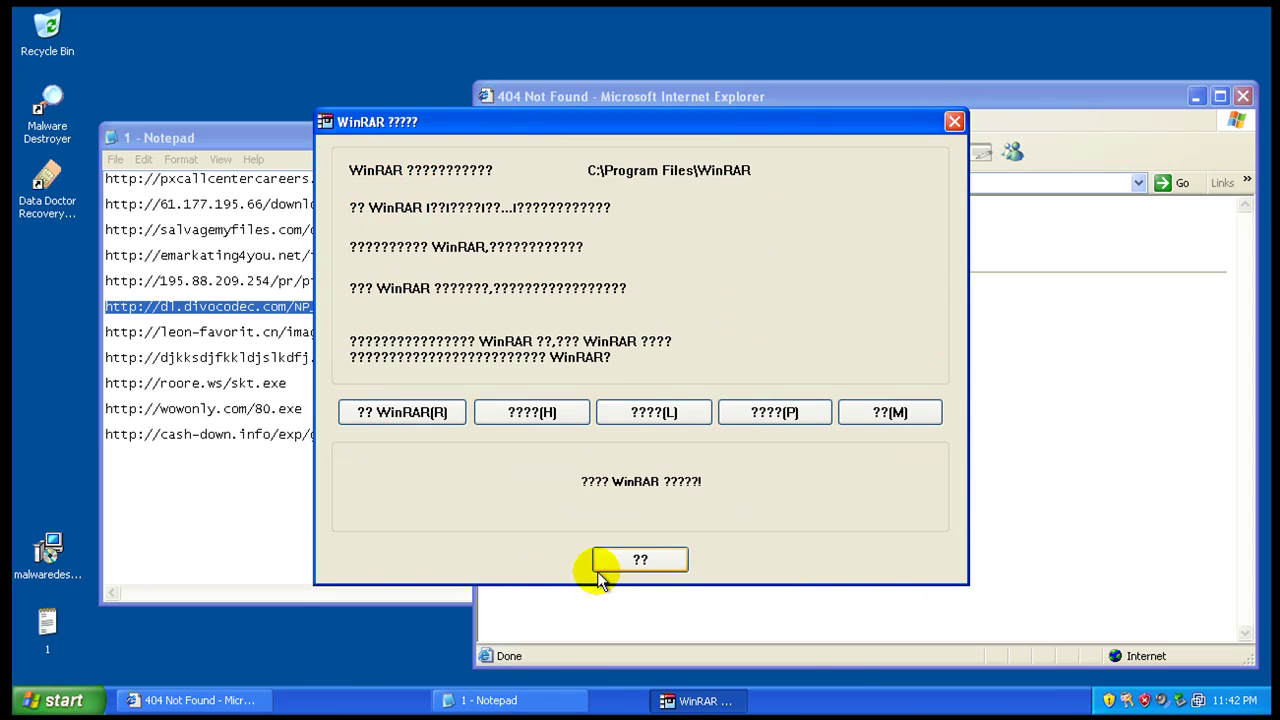
left_click(598, 570)
left_click(847, 108)
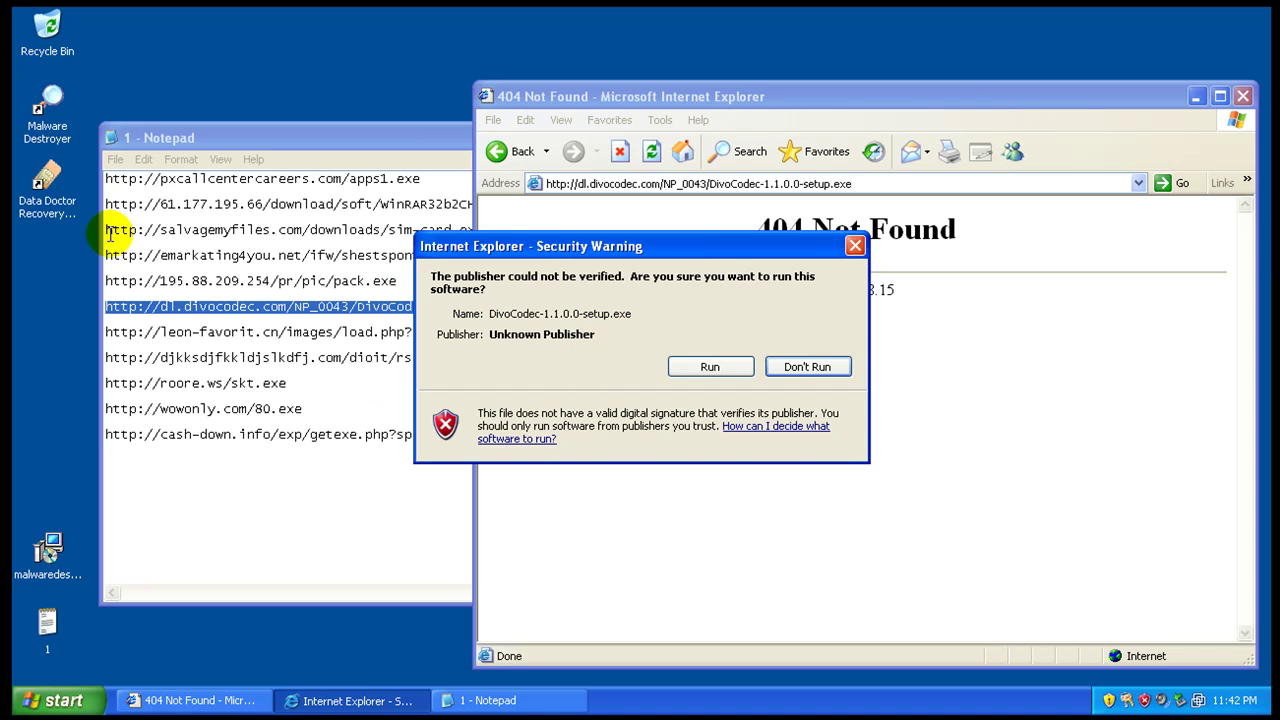
left_click(731, 367)
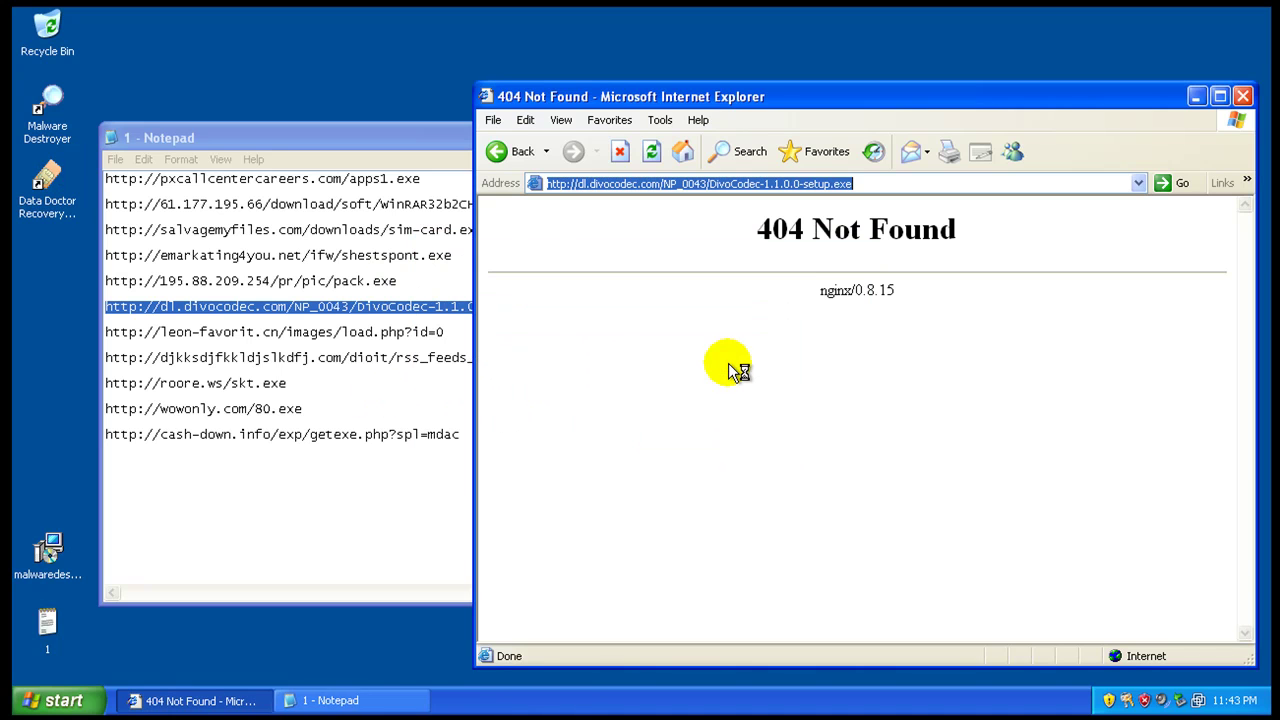
- Copy the leon-favorit link from the list and load it in Internet Explorer
left_click(391, 332)
double_click(391, 332)
right_click(393, 339)
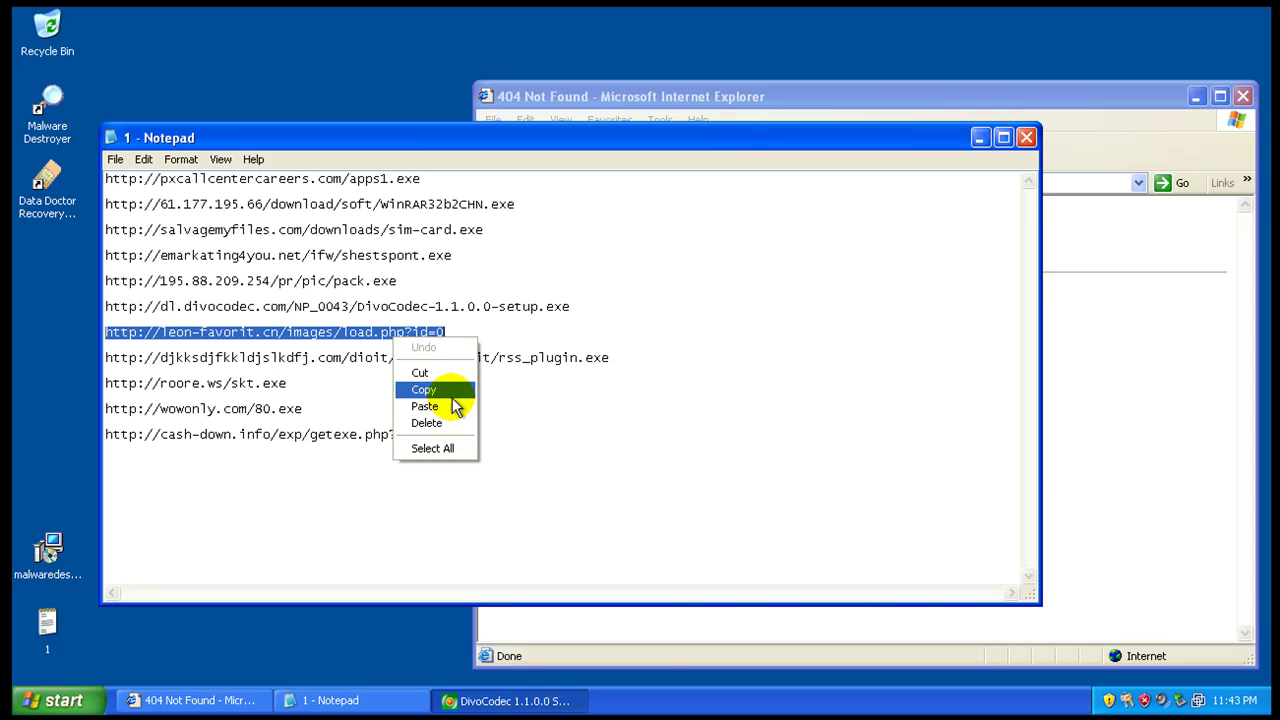
left_click(452, 392)
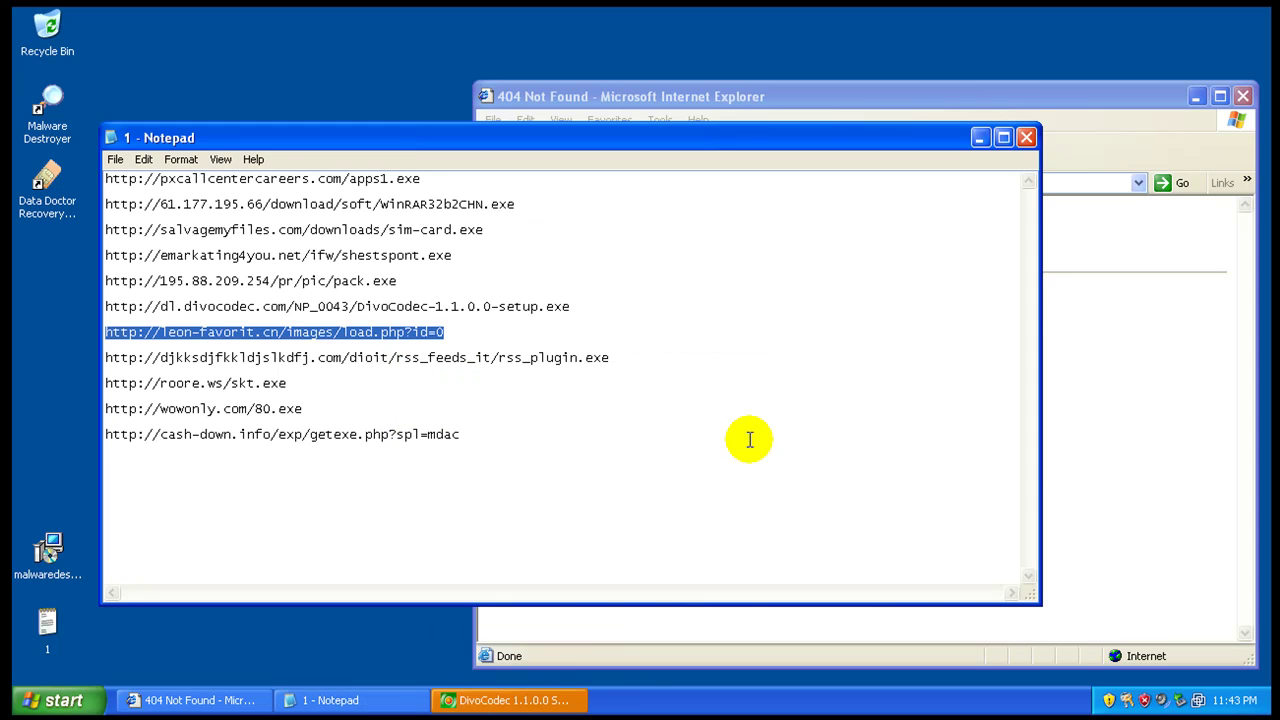
left_click(515, 700)
left_click(760, 516)
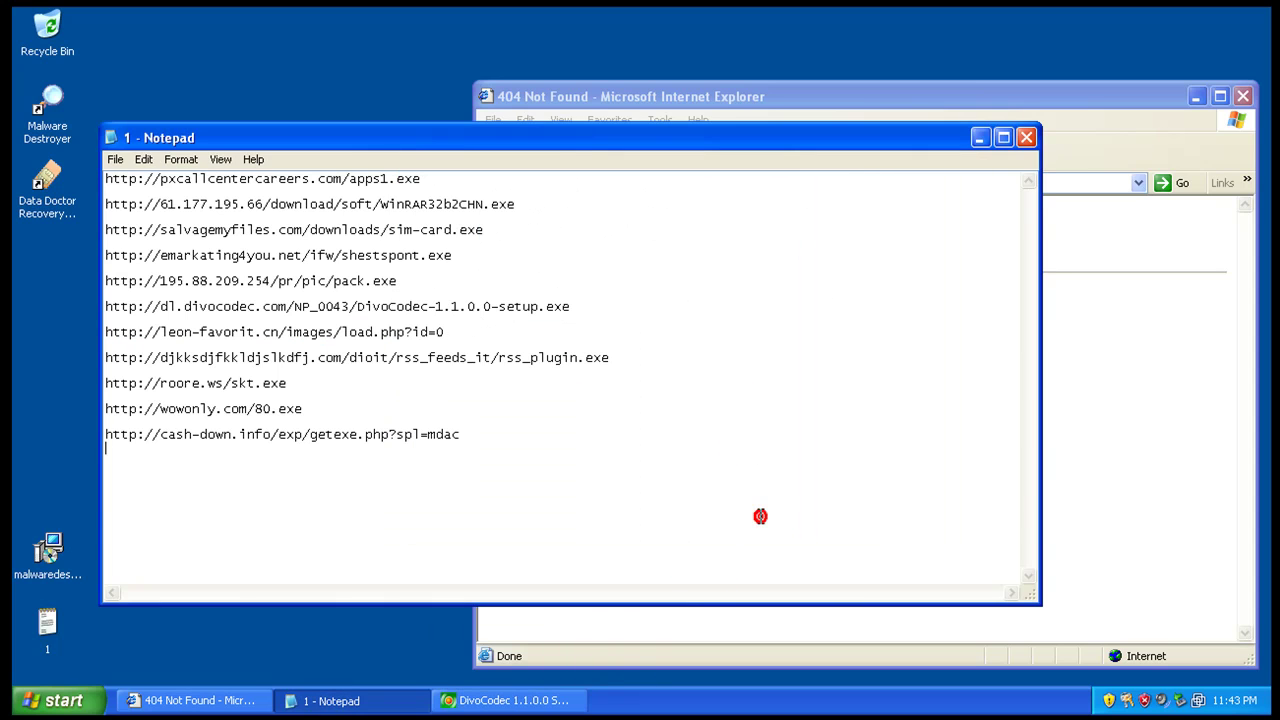
left_click(773, 110)
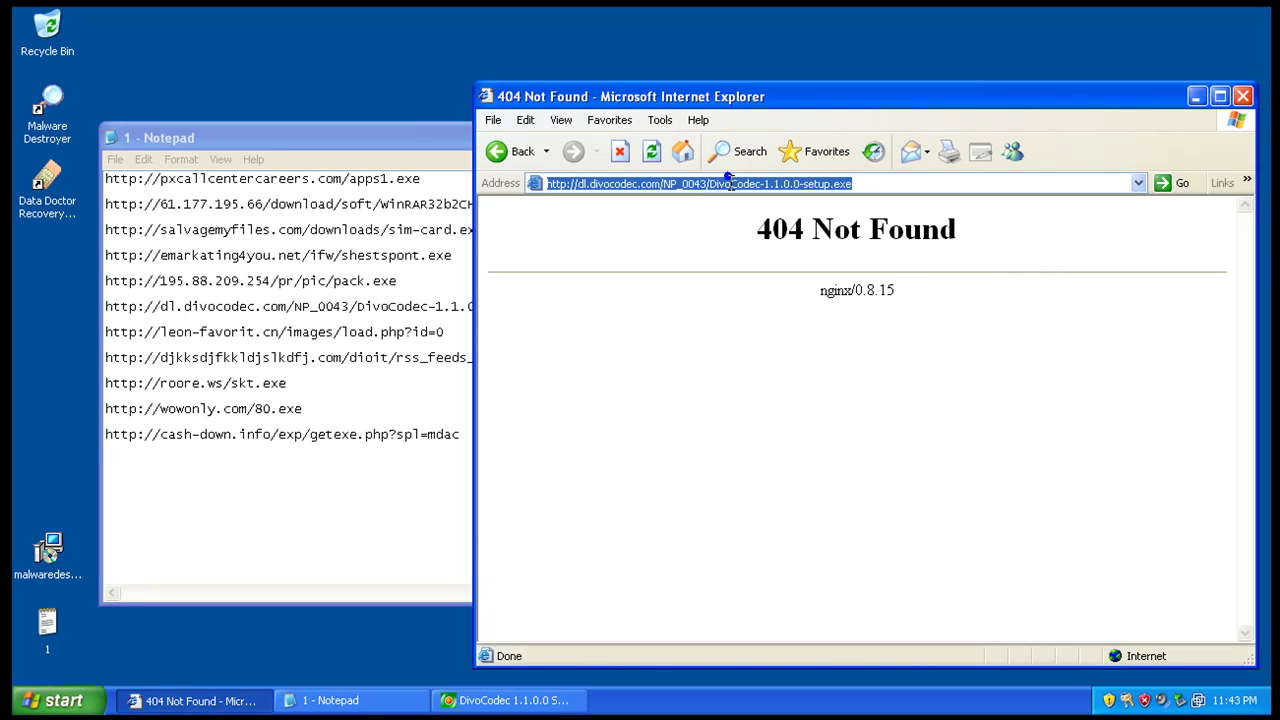
right_click(730, 183)
left_click(770, 254)
key("Return")
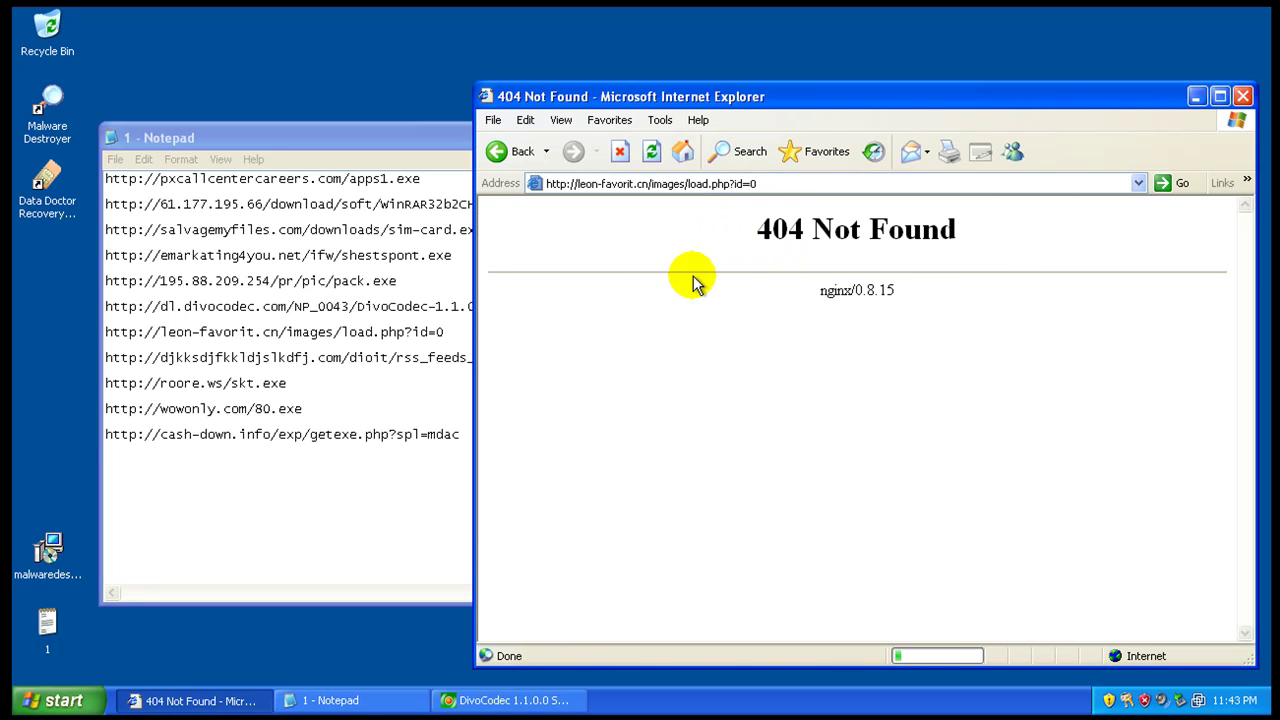
- Download rss_plugin.exe from the list and run it despite the unverified-publisher warning
triple_click(400, 357)
right_click(402, 365)
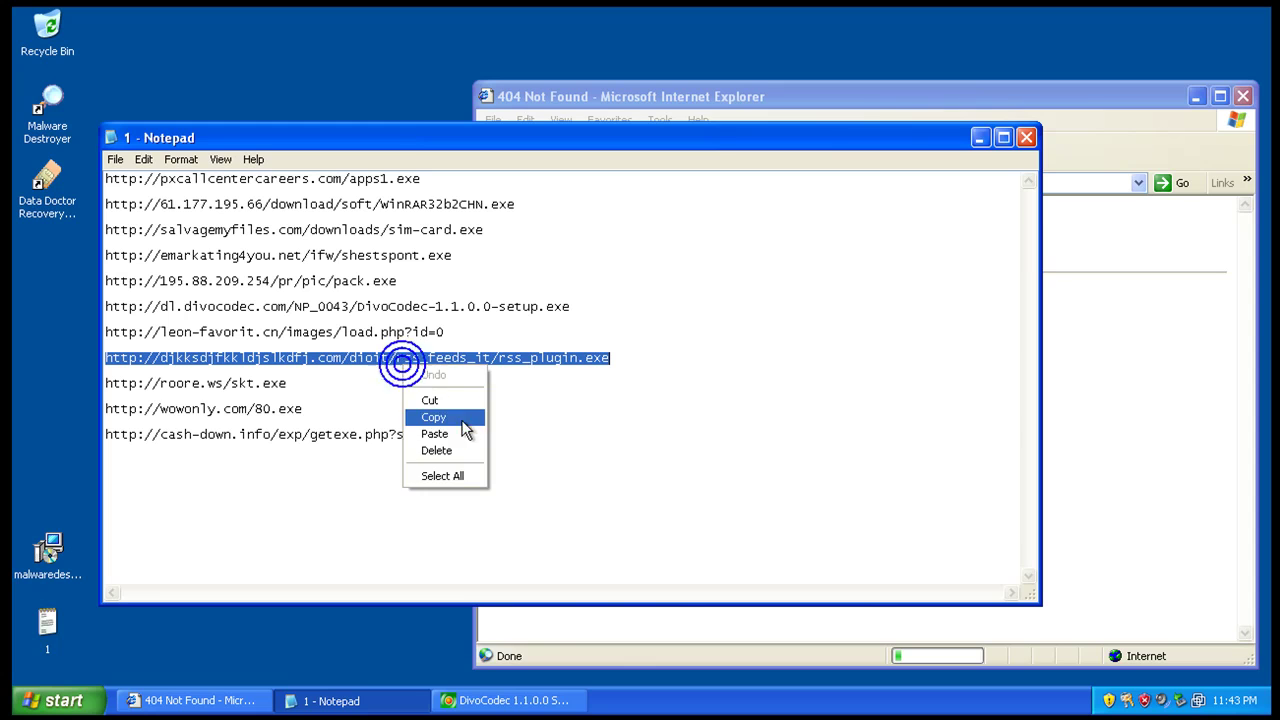
left_click(465, 428)
left_click(770, 89)
left_click(727, 185)
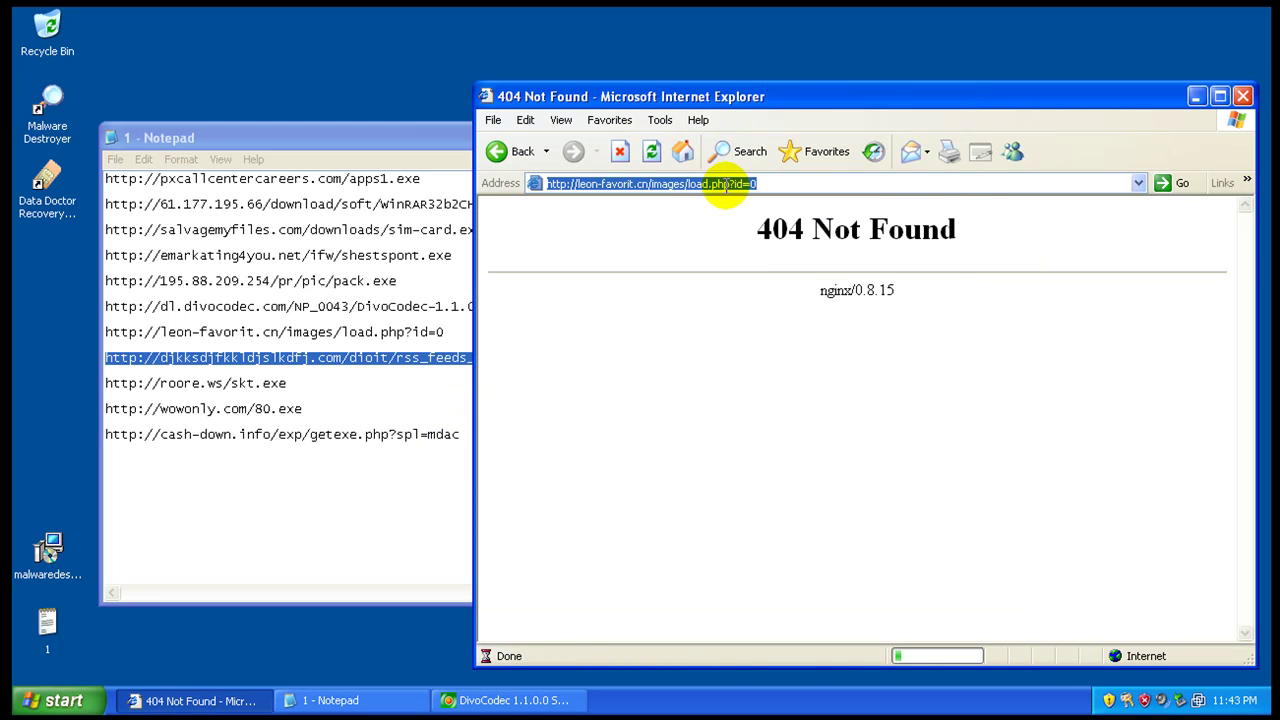
right_click(727, 185)
left_click(758, 254)
key("Return")
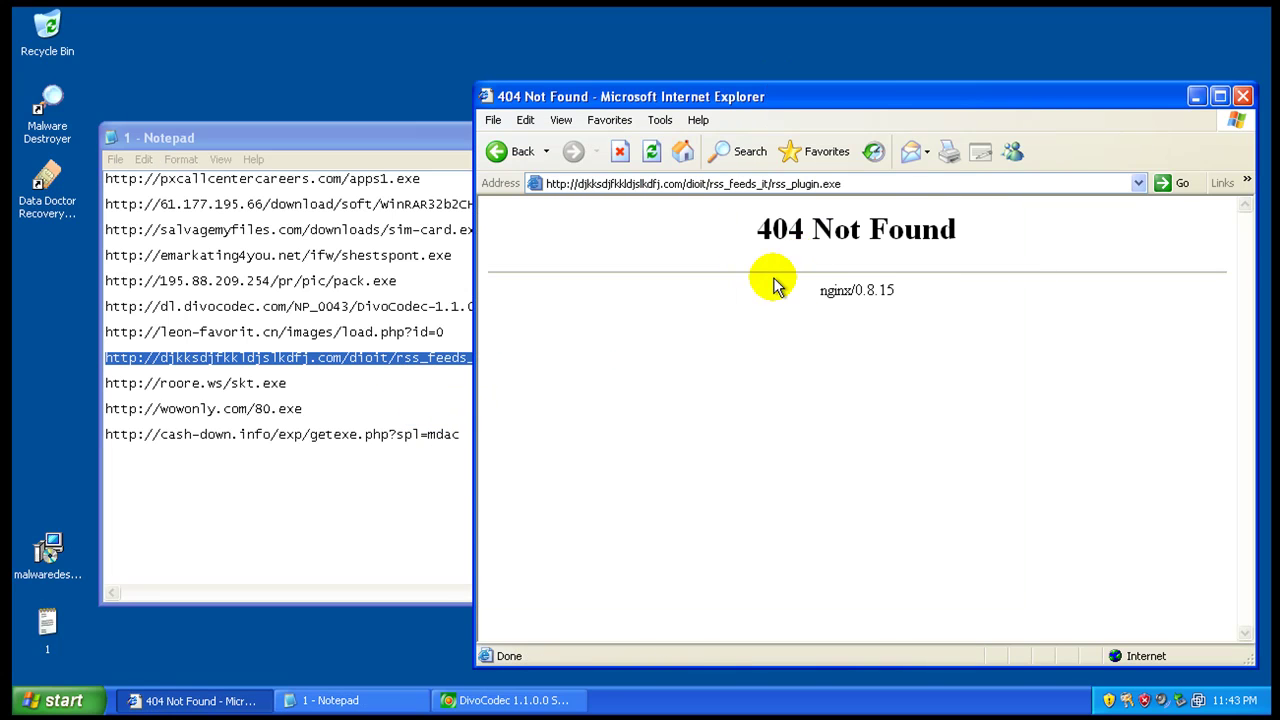
left_click(628, 369)
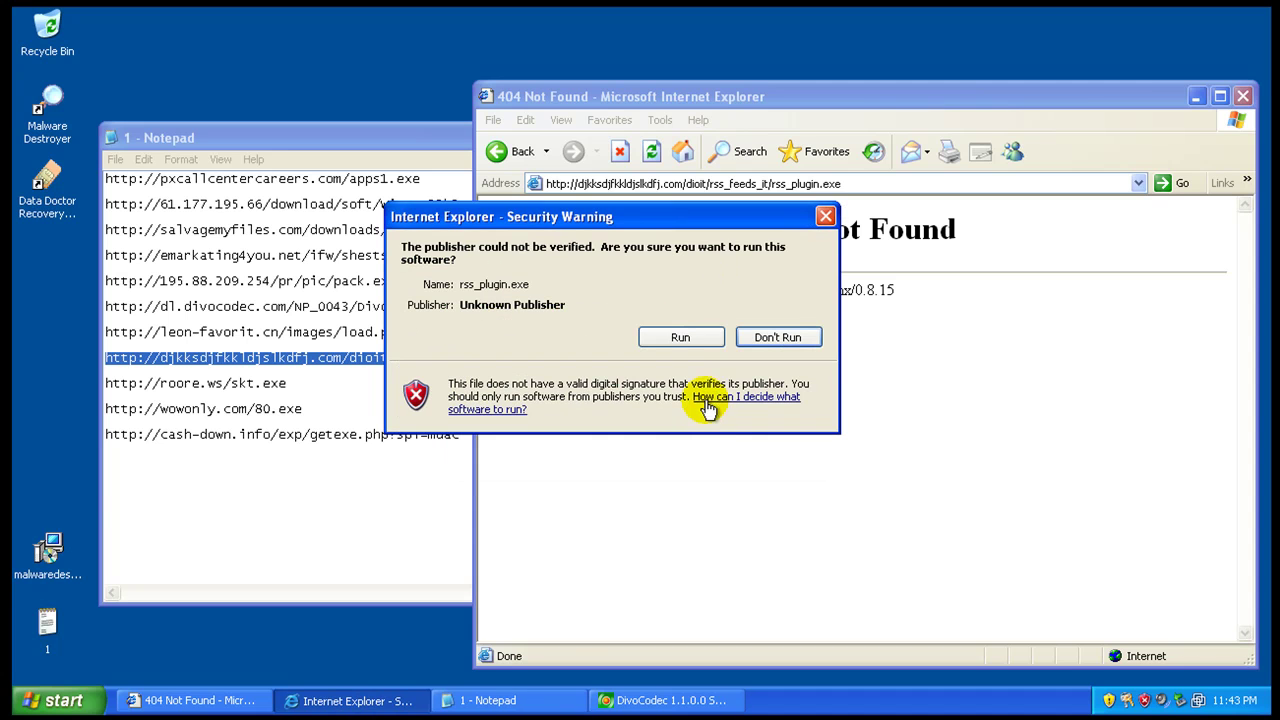
left_click(680, 337)
- Step through the DivoCodec wizard, accepting the licence and choosing quick installation
left_click(507, 702)
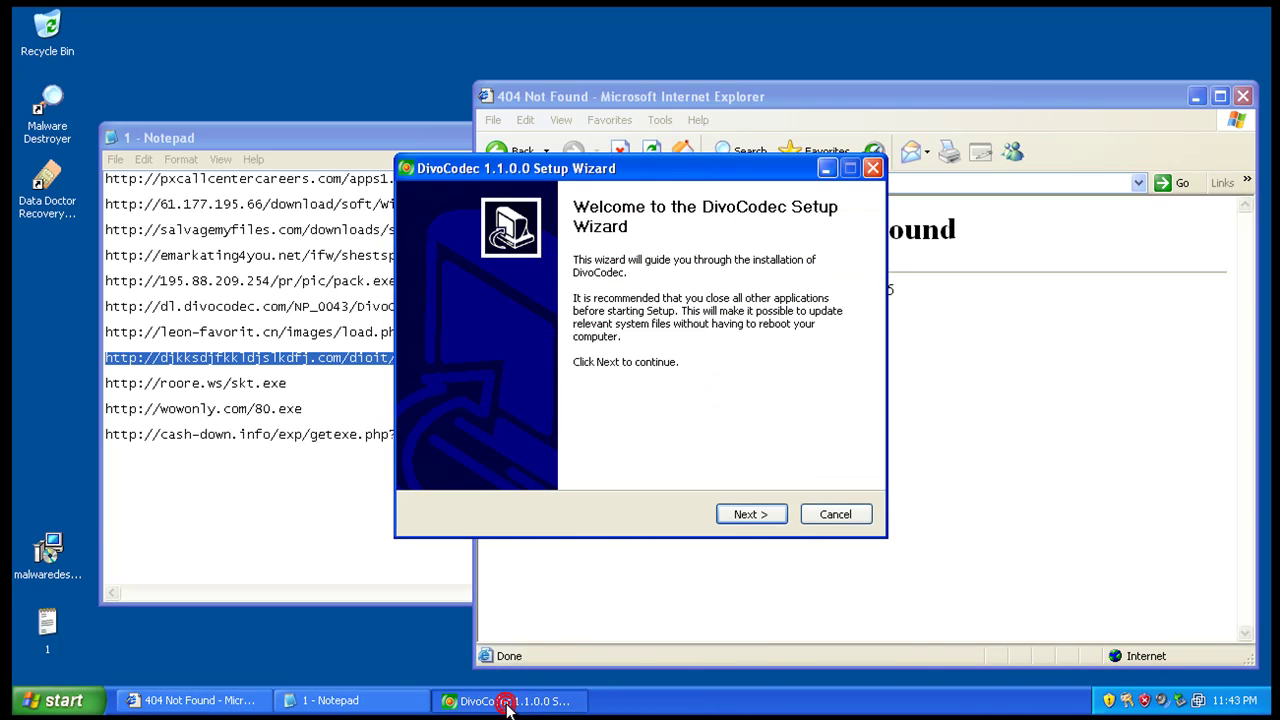
left_click(751, 514)
left_click(752, 514)
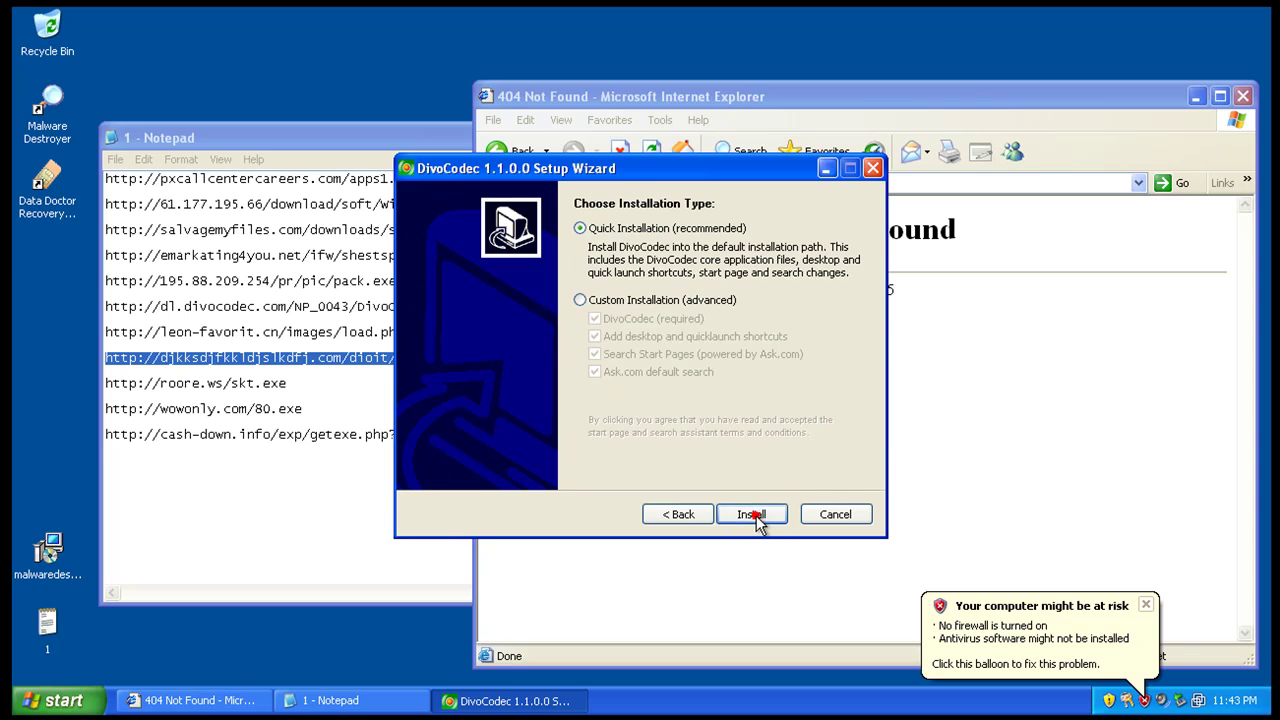
left_click(752, 514)
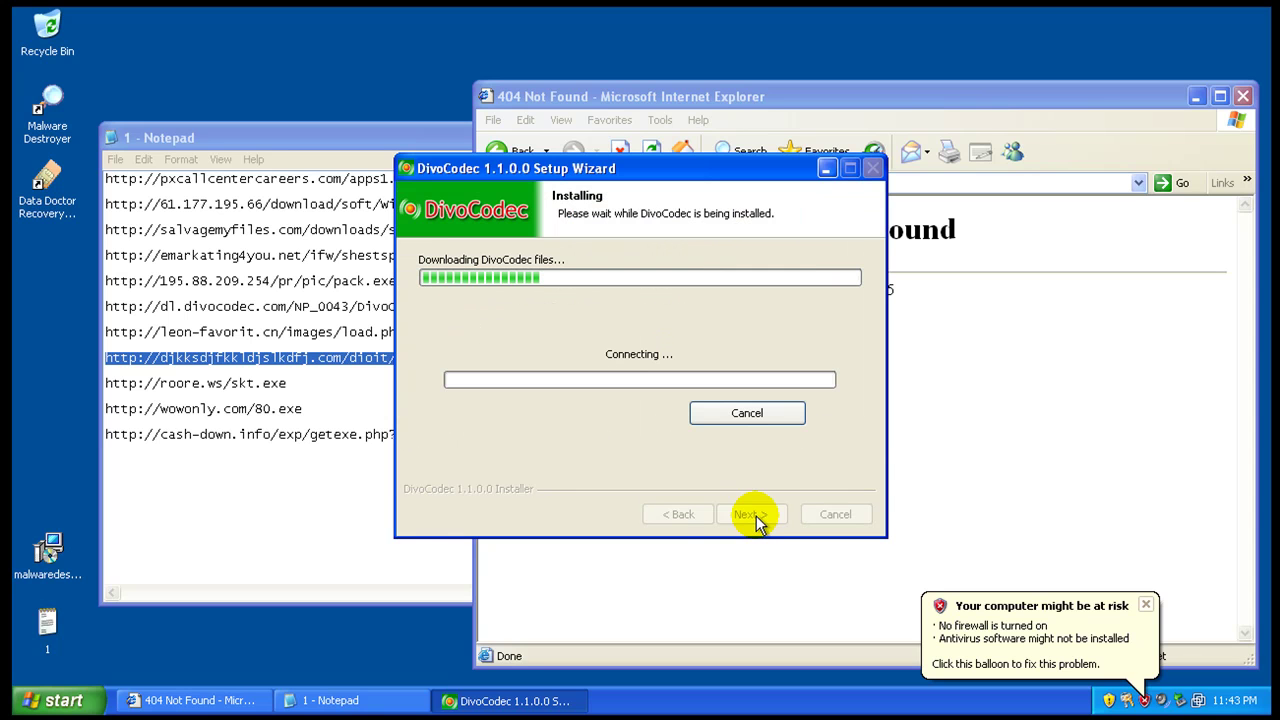
- Download and run skt.exe from roore.ws, closing the finished DivoCodec installer
left_click(293, 517)
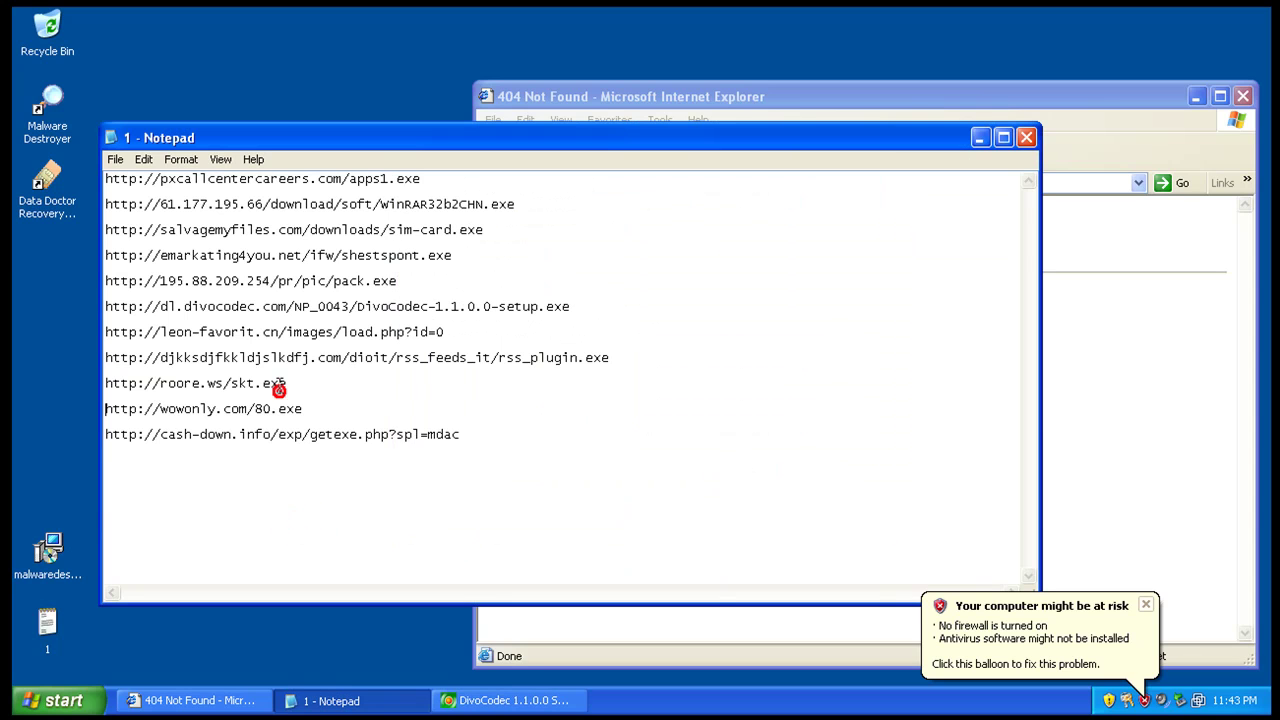
left_click_drag(279, 390, 286, 390)
right_click(286, 390)
left_click(326, 440)
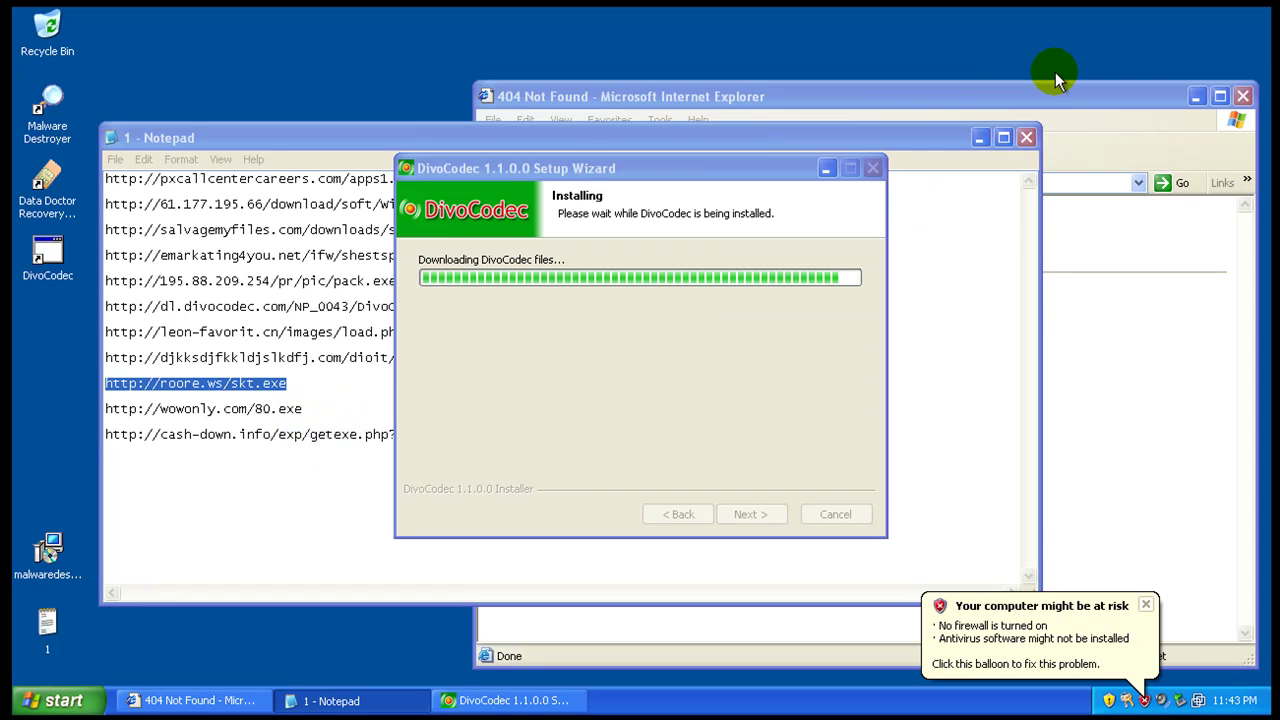
left_click(1050, 94)
right_click(737, 183)
left_click(792, 250)
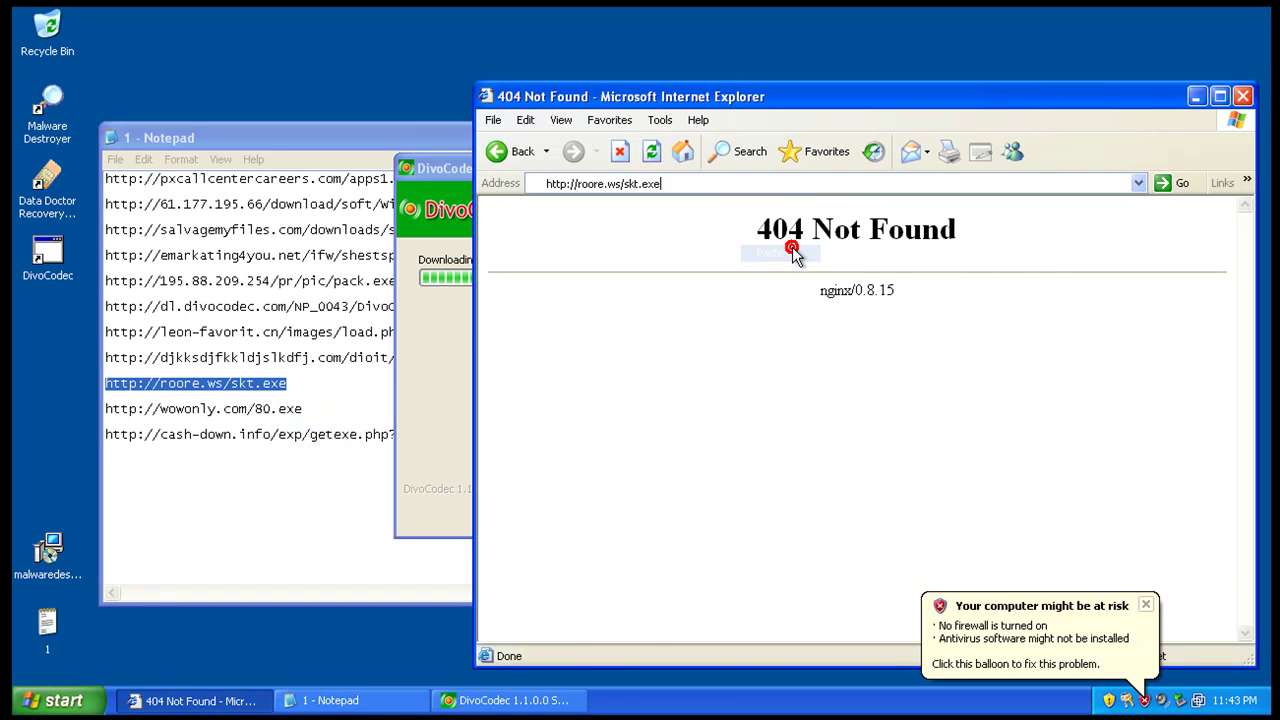
key("Return")
left_click(616, 372)
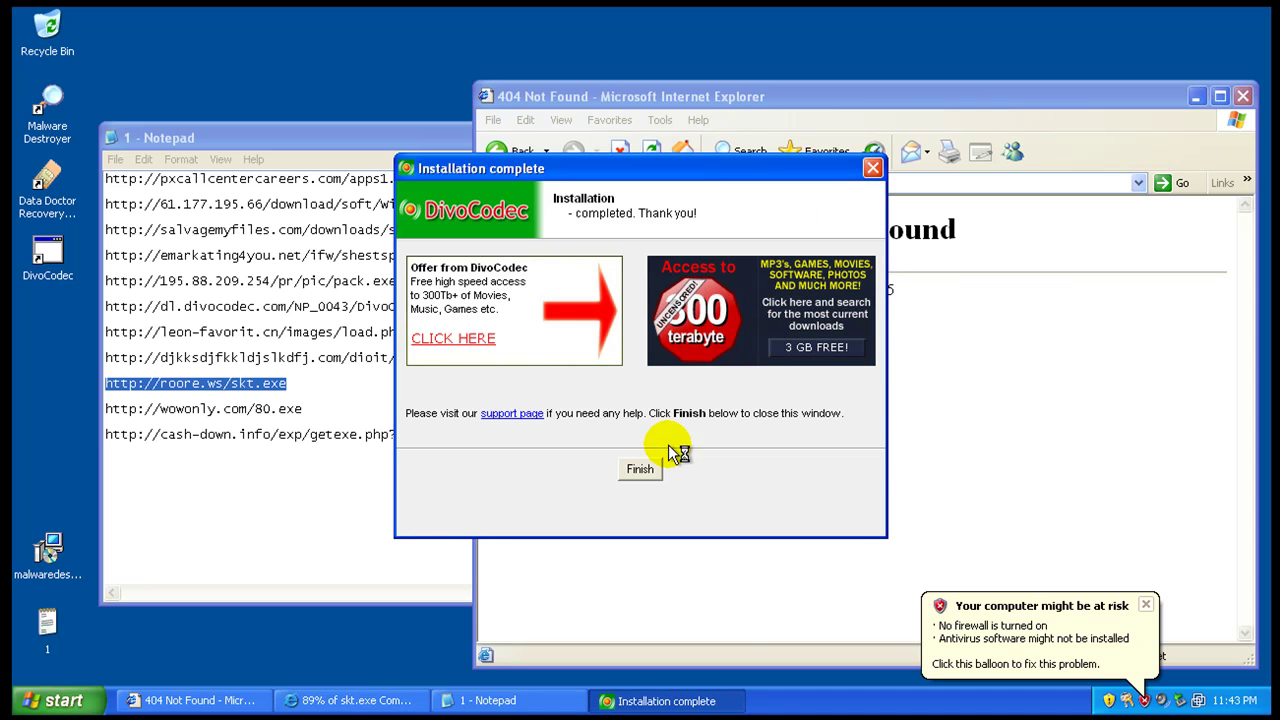
left_click(640, 469)
left_click(663, 349)
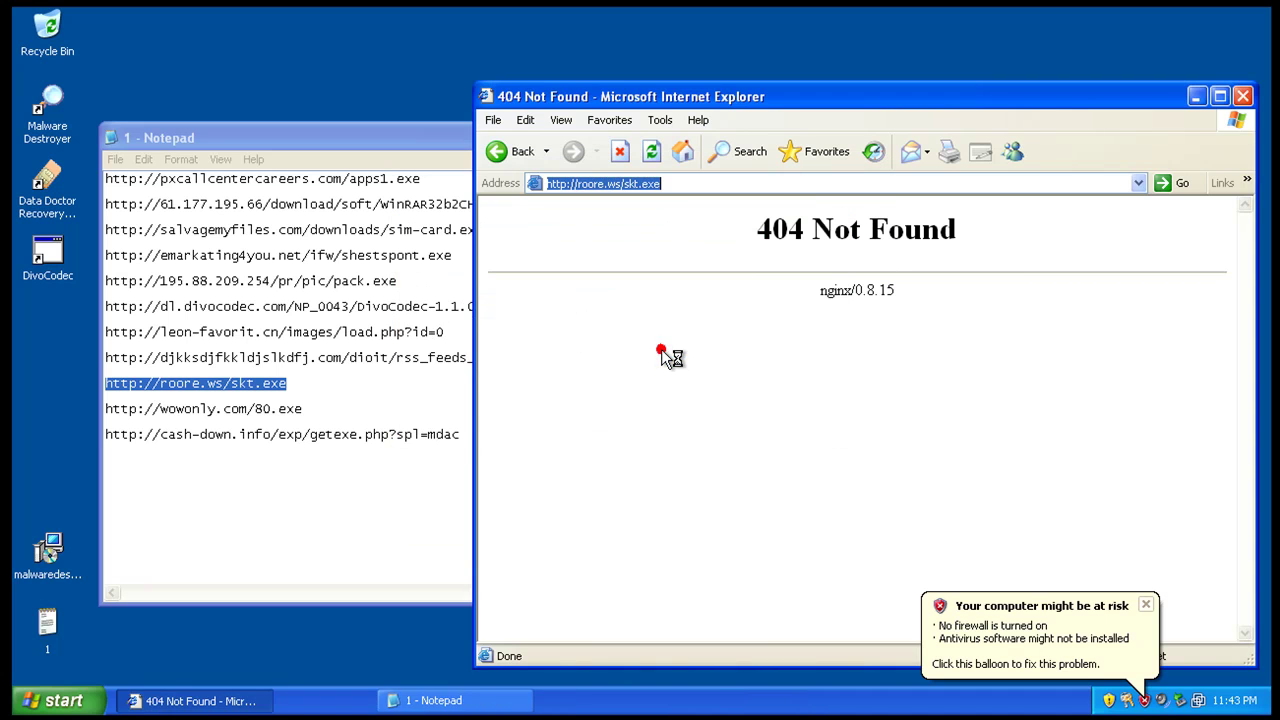
- Download and run 80.exe from wowonly.com, allowing the unverified file
double_click(289, 408)
right_click(290, 412)
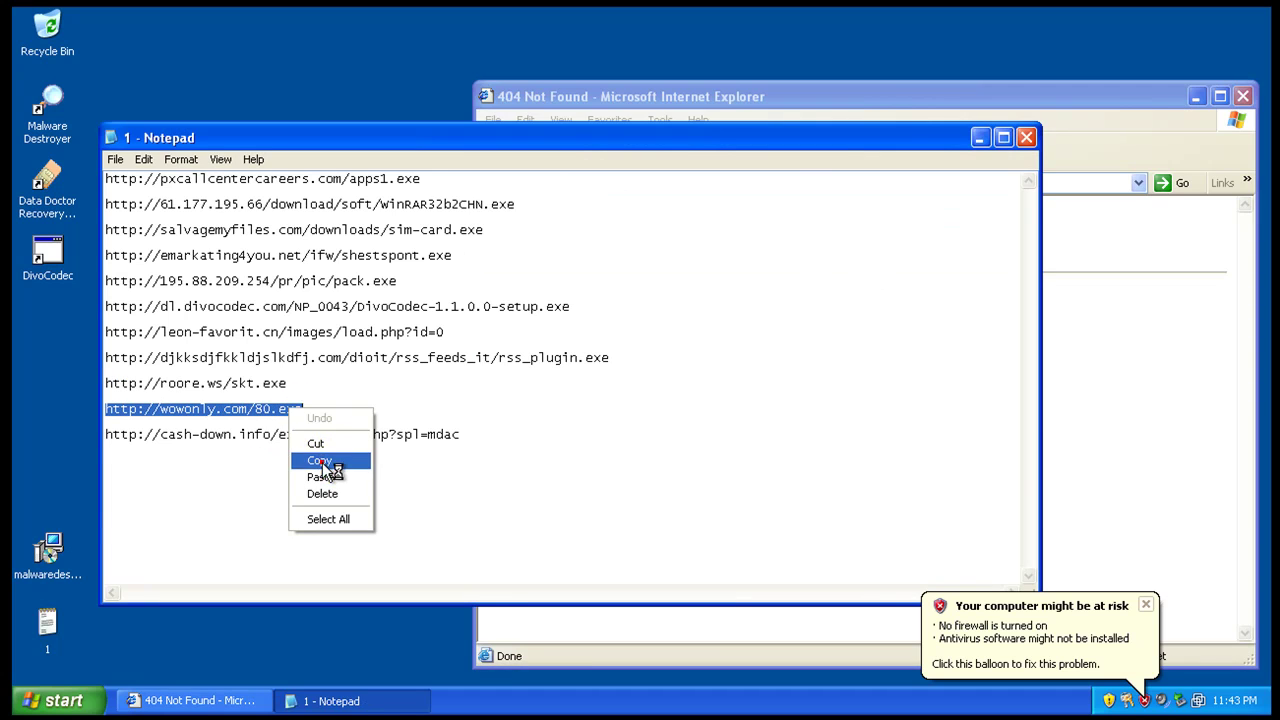
left_click(320, 460)
key("alt+Tab")
right_click(807, 183)
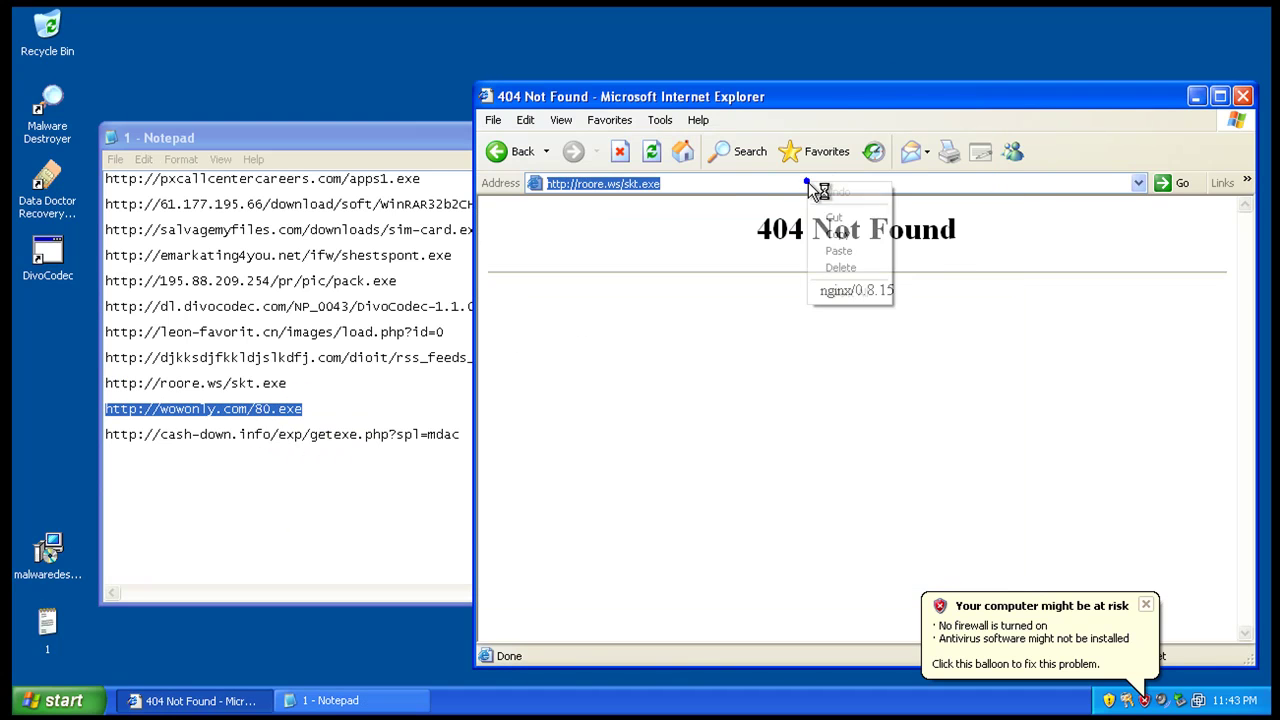
left_click(843, 253)
key("Return")
left_click(665, 372)
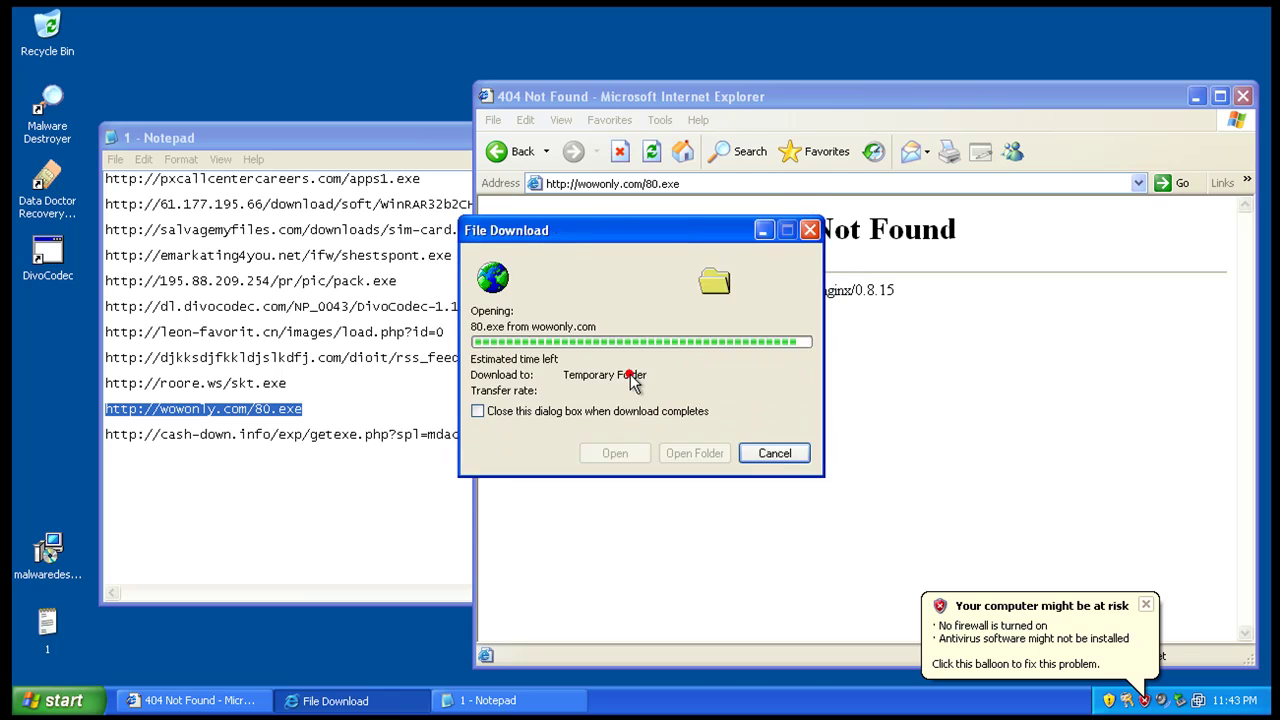
left_click(690, 354)
double_click(311, 433)
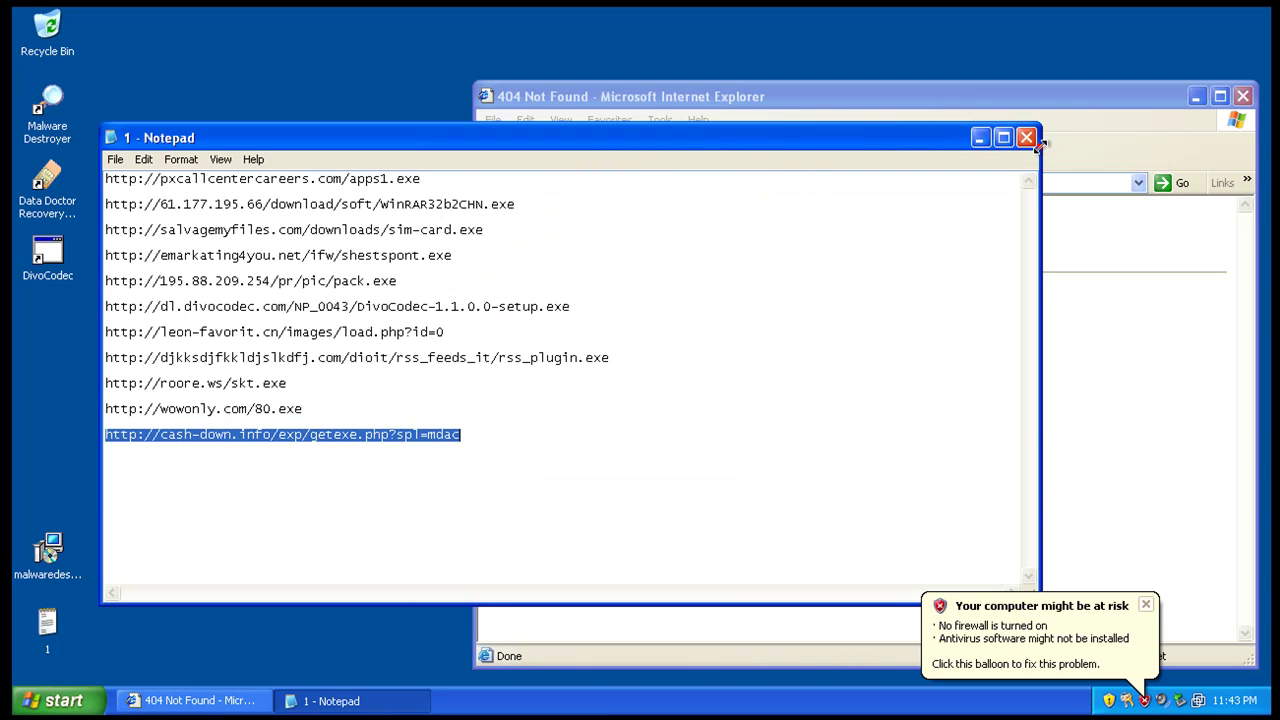
- Close Notepad and load the pasted cash-down.info getexe link in Internet Explorer
left_click(1027, 138)
left_click(955, 188)
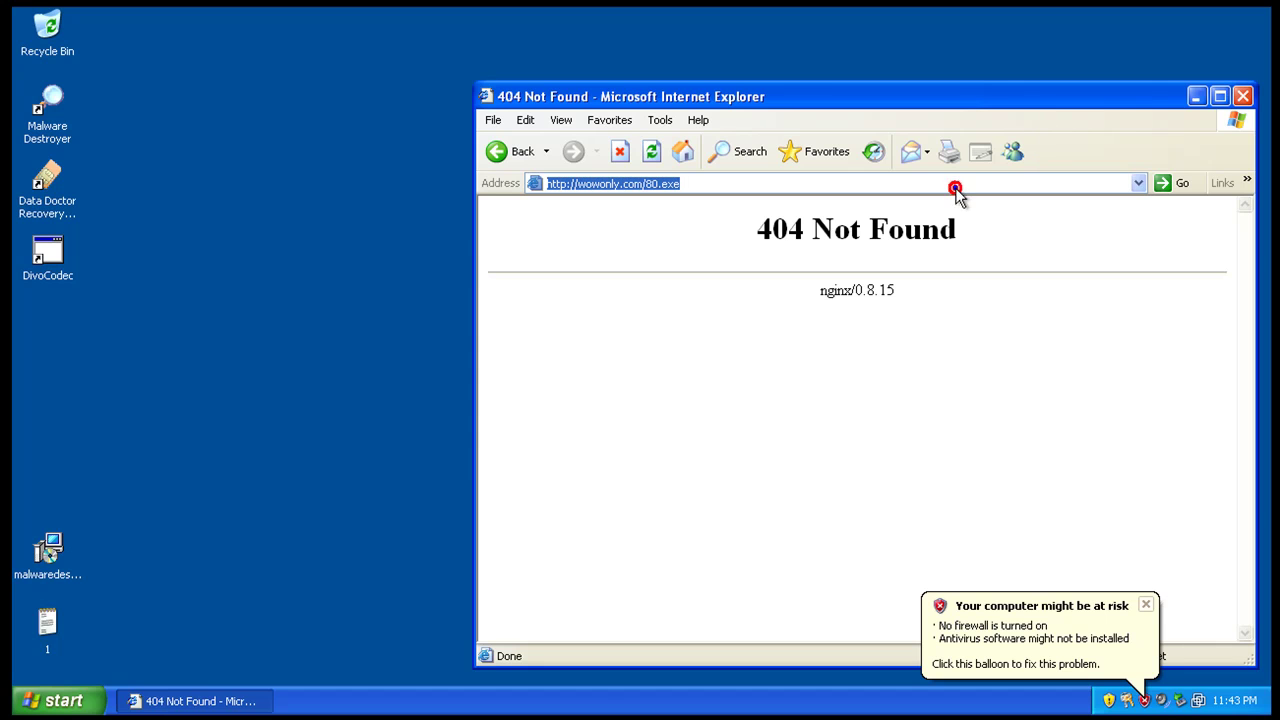
right_click(955, 188)
left_click(1006, 258)
key("Return")
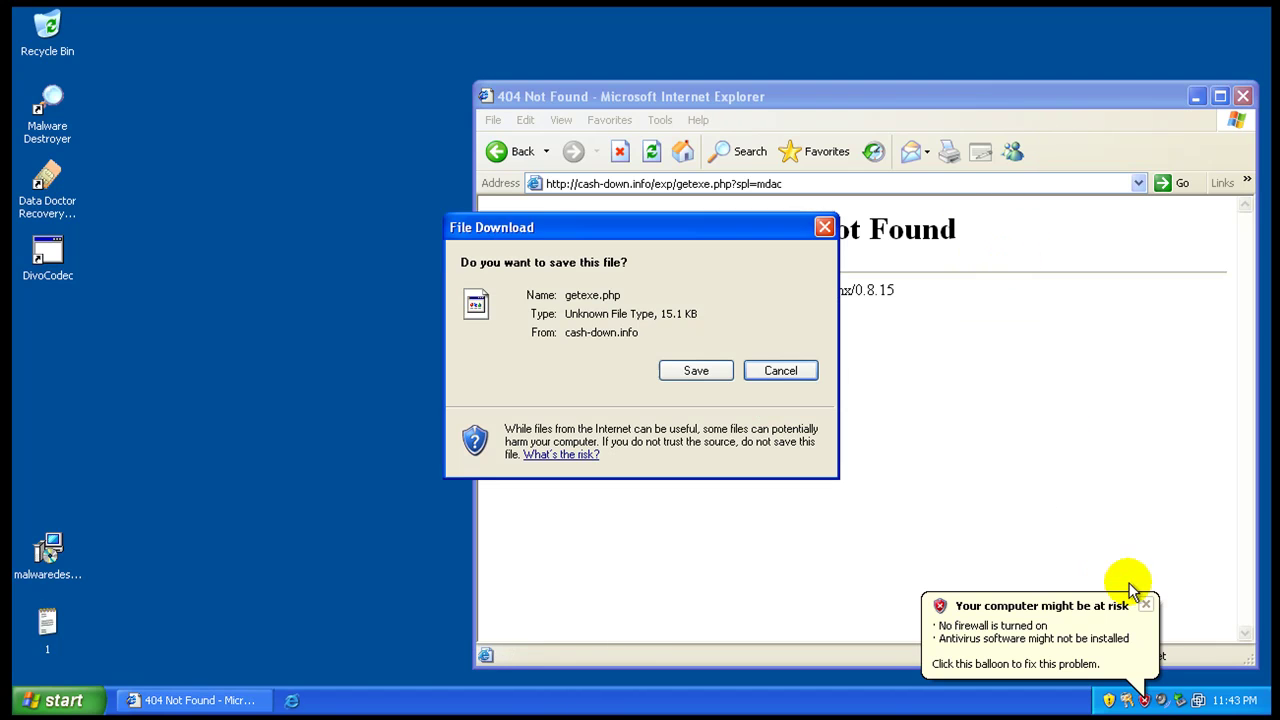
- Dismiss the risk warning, decline saving getexe.php, and close Internet Explorer
left_click(1145, 604)
left_click(786, 373)
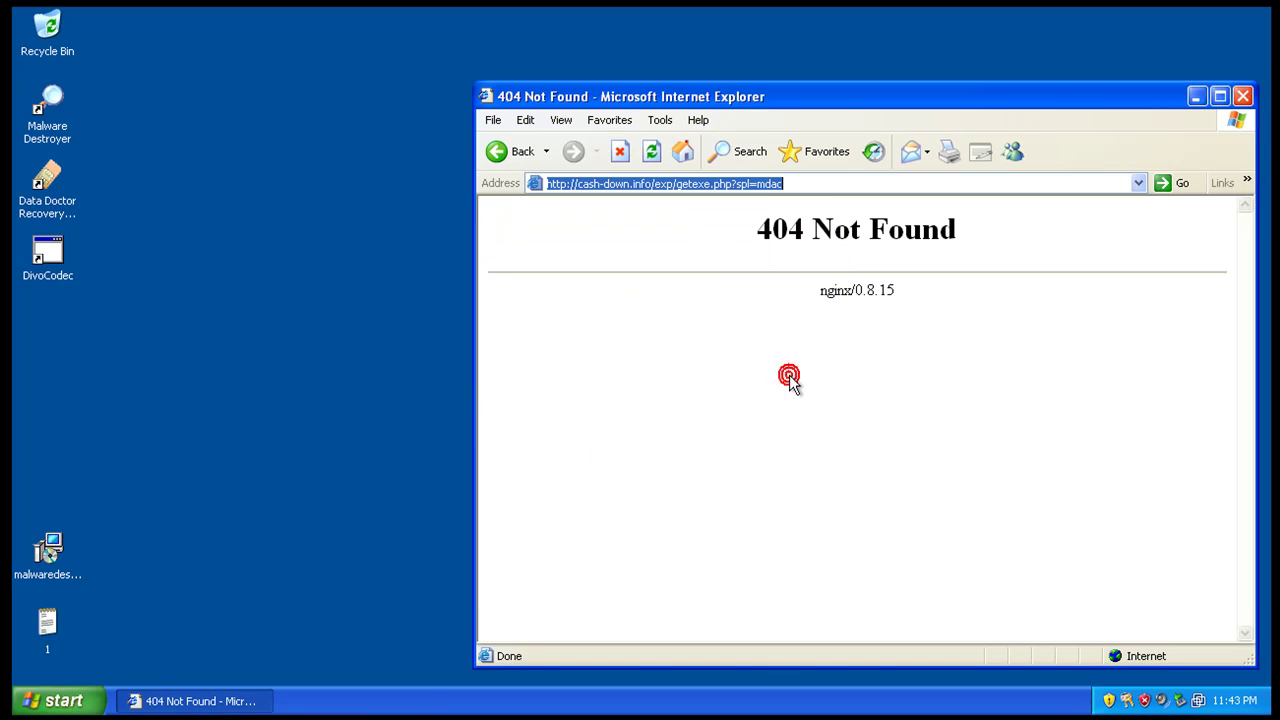
left_click(1244, 97)
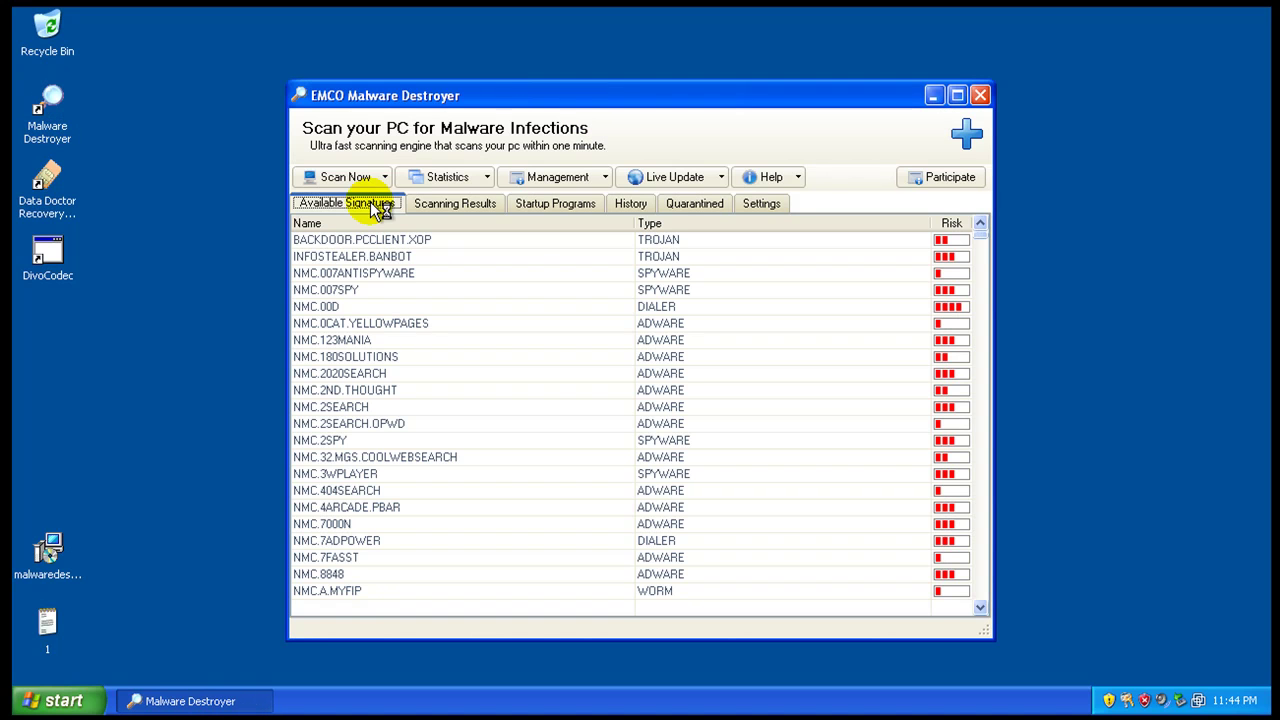
- Start the '1. SCAN NOW' full scan covering all 12405 malware signatures
left_click(383, 177)
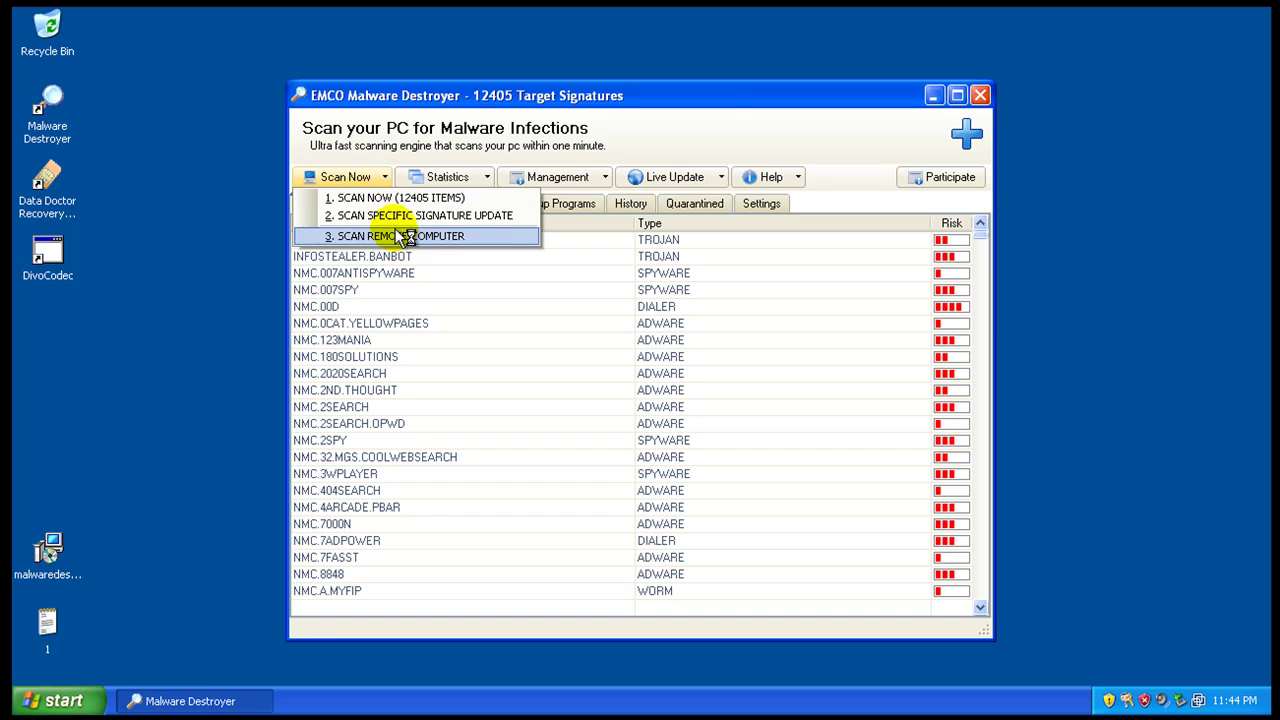
left_click(484, 199)
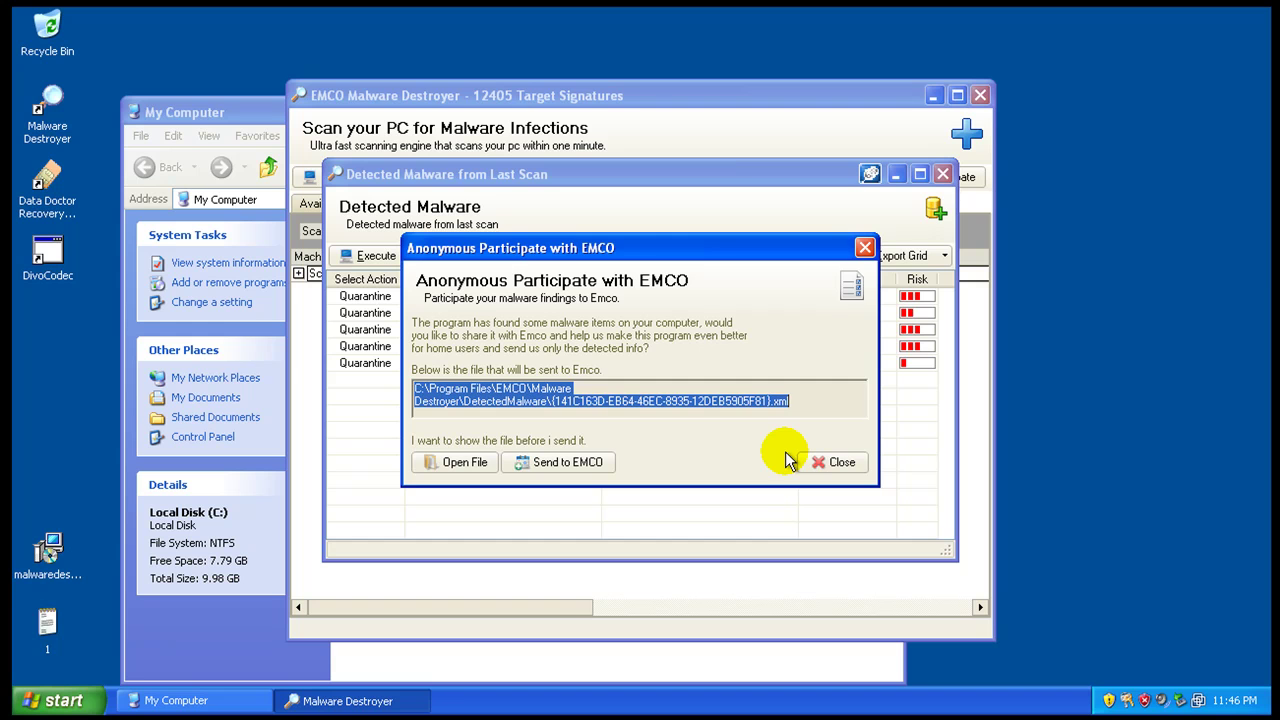
- Dismiss the findings-sharing prompt, then Execute and confirm quarantining the five detected threats
left_click(826, 463)
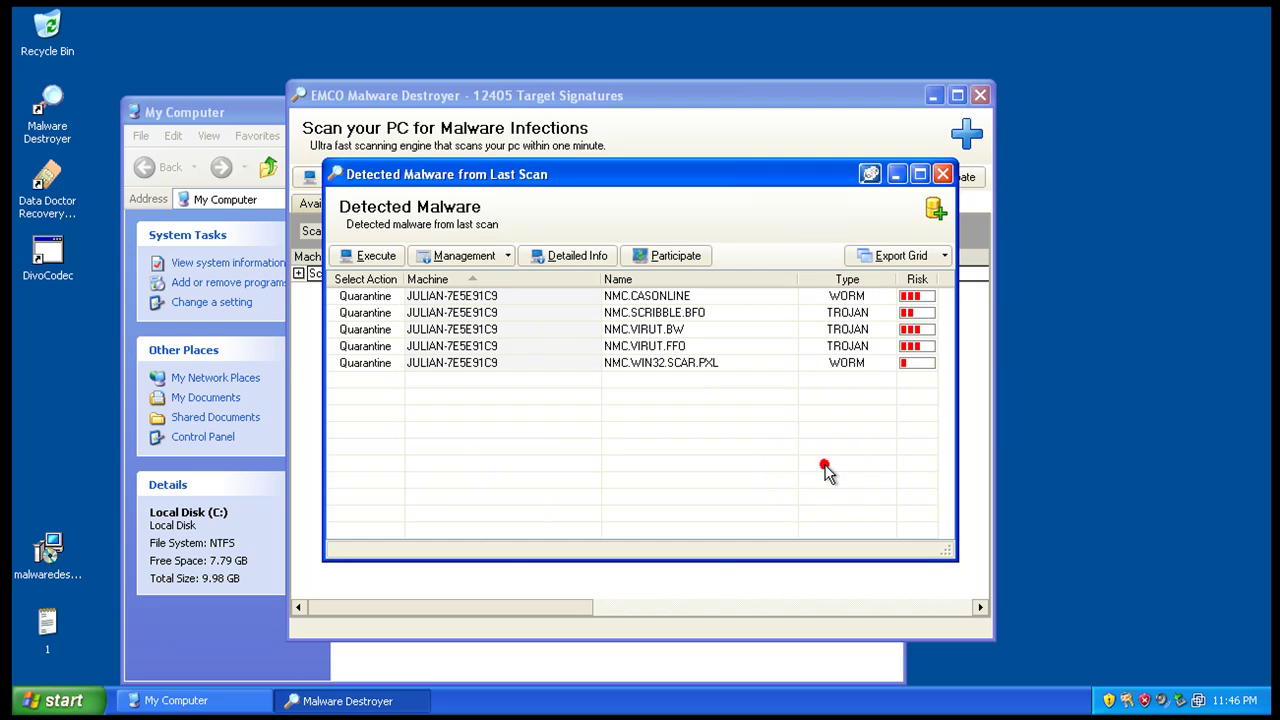
left_click(379, 262)
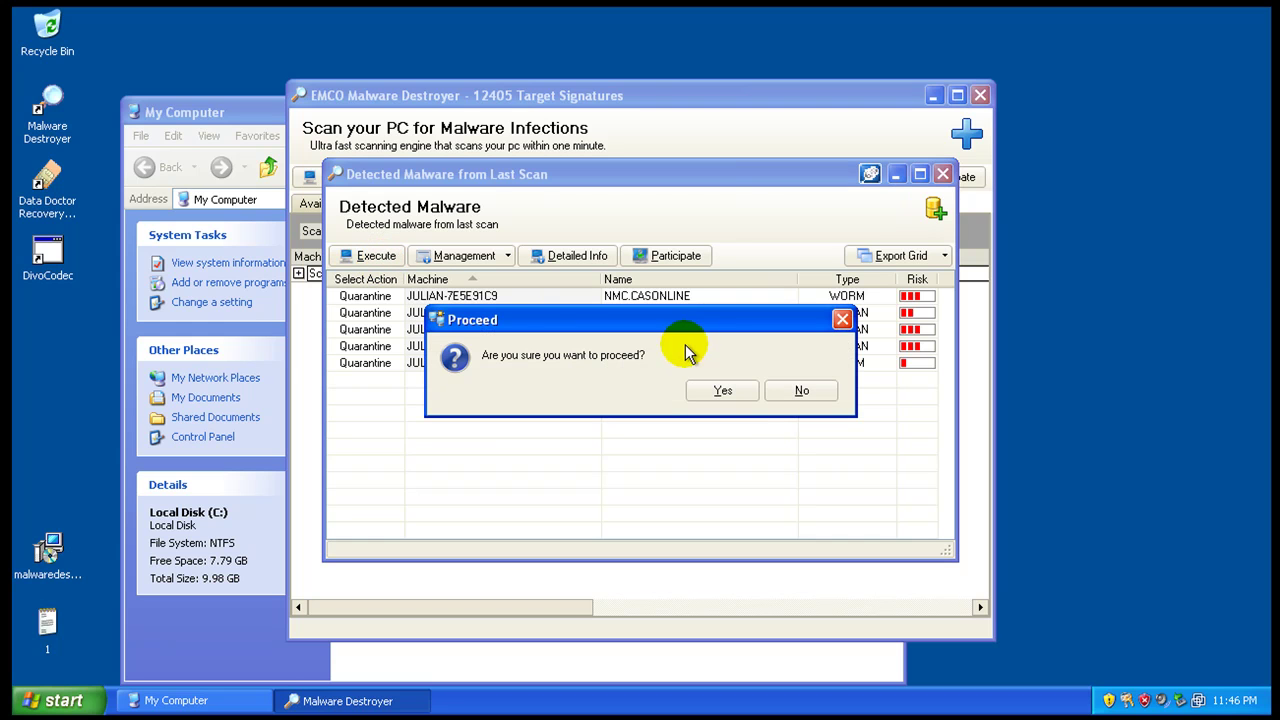
left_click(724, 392)
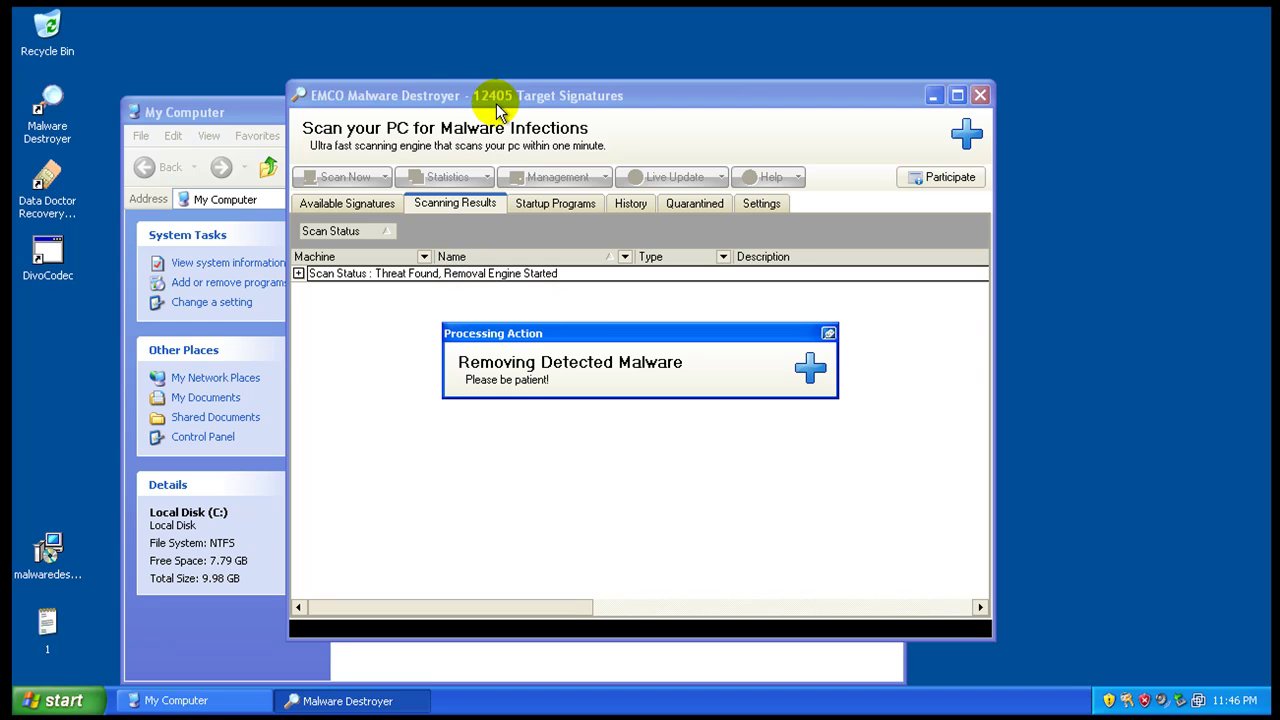
- Check the scan status details and confirm via Live Update that signatures are already current
left_click(298, 273)
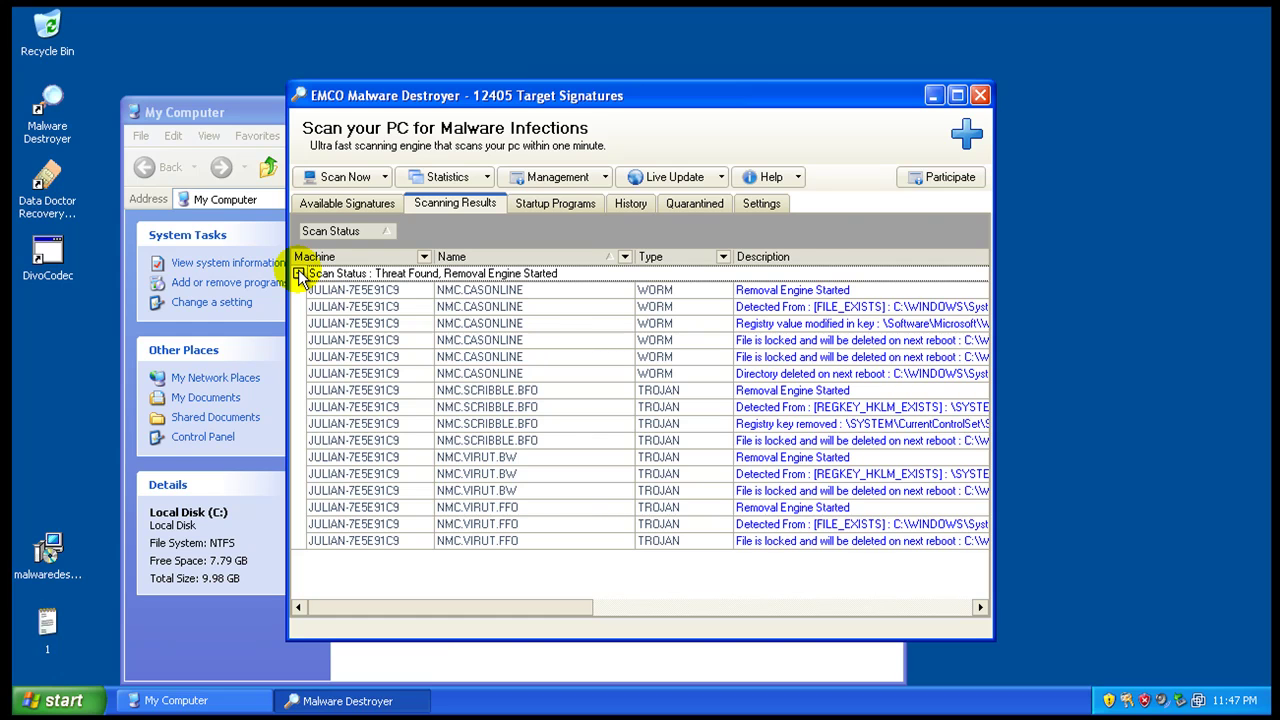
left_click(298, 273)
left_click(675, 184)
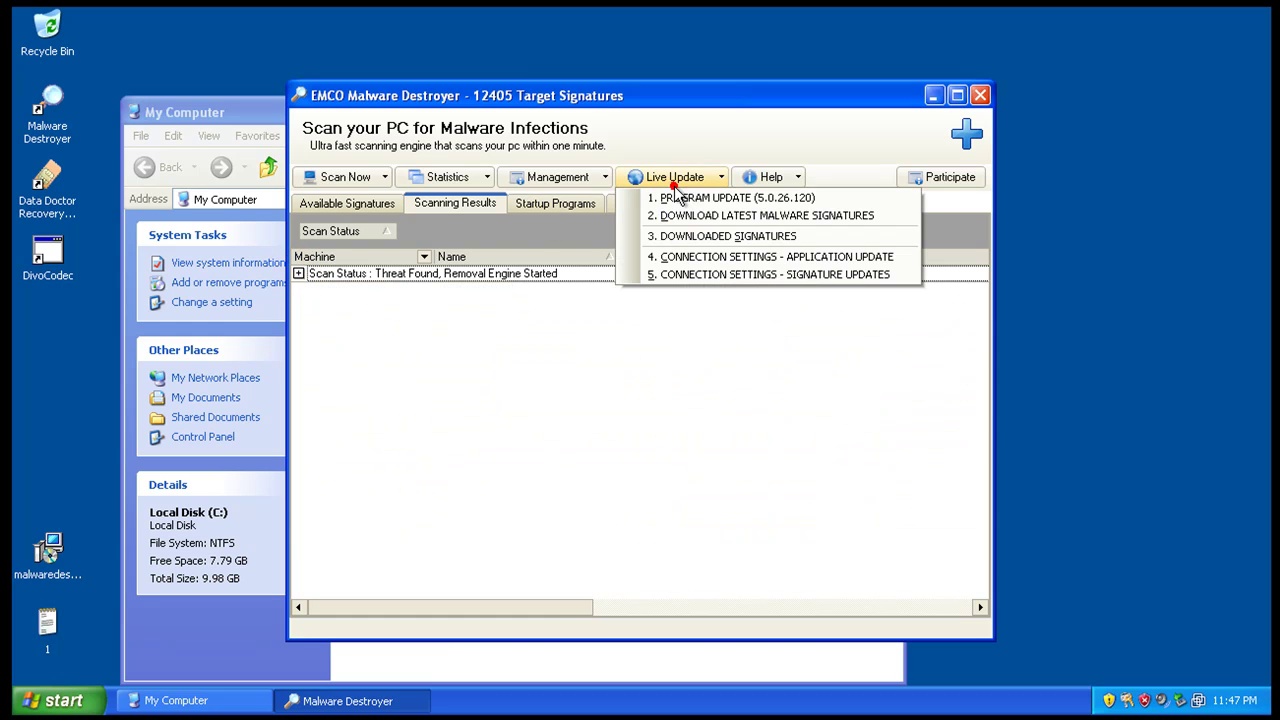
left_click(832, 220)
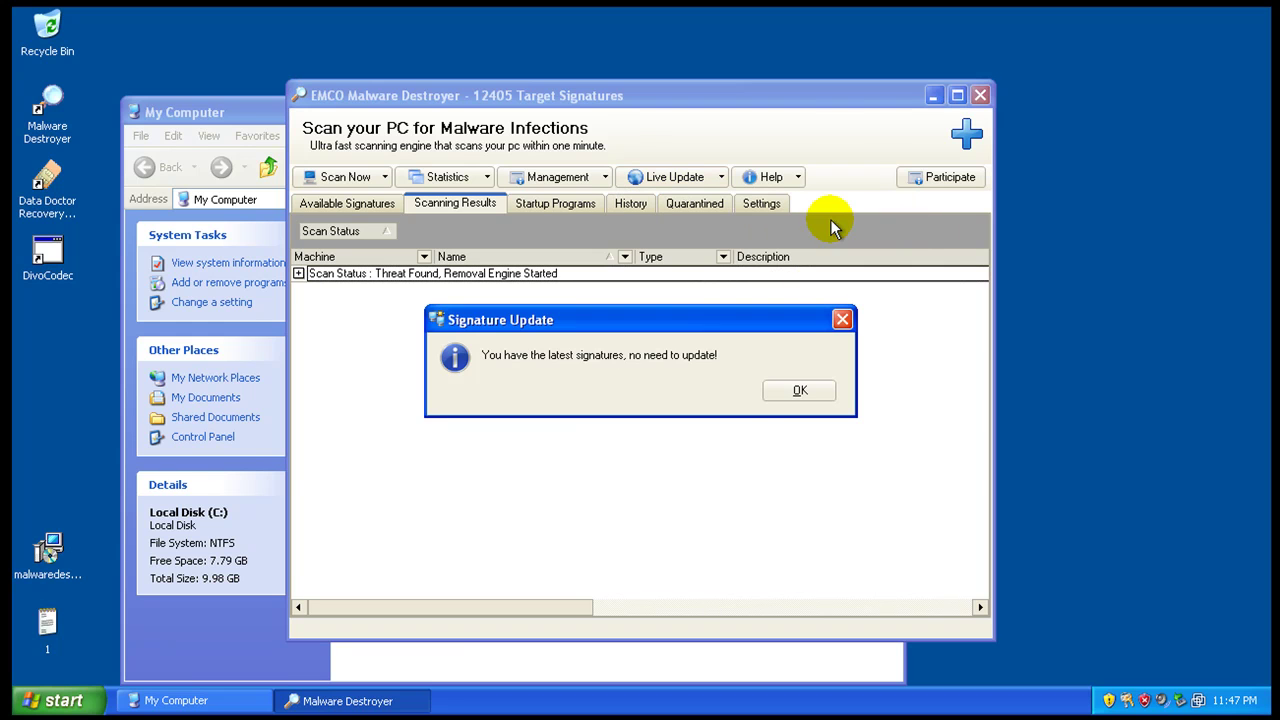
left_click(805, 398)
- Rescan all 12405 signatures and quarantine the four remaining threats, confirming Yes
left_click(362, 176)
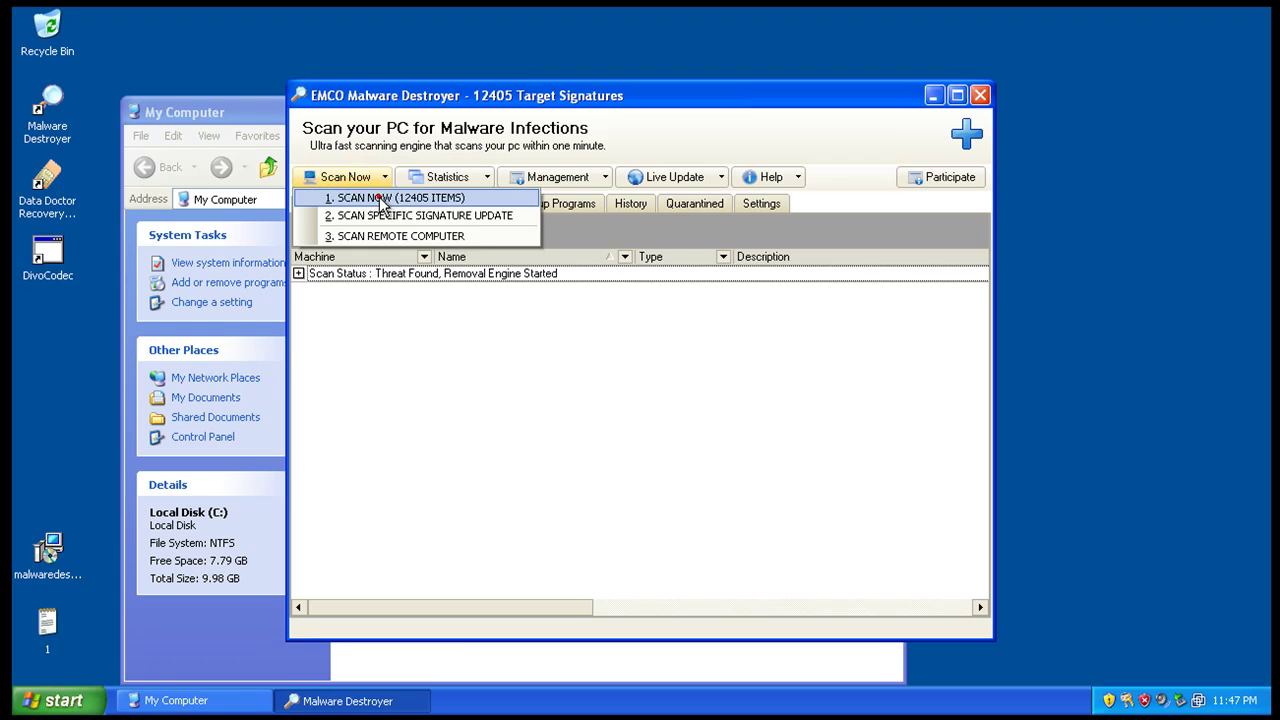
left_click(365, 195)
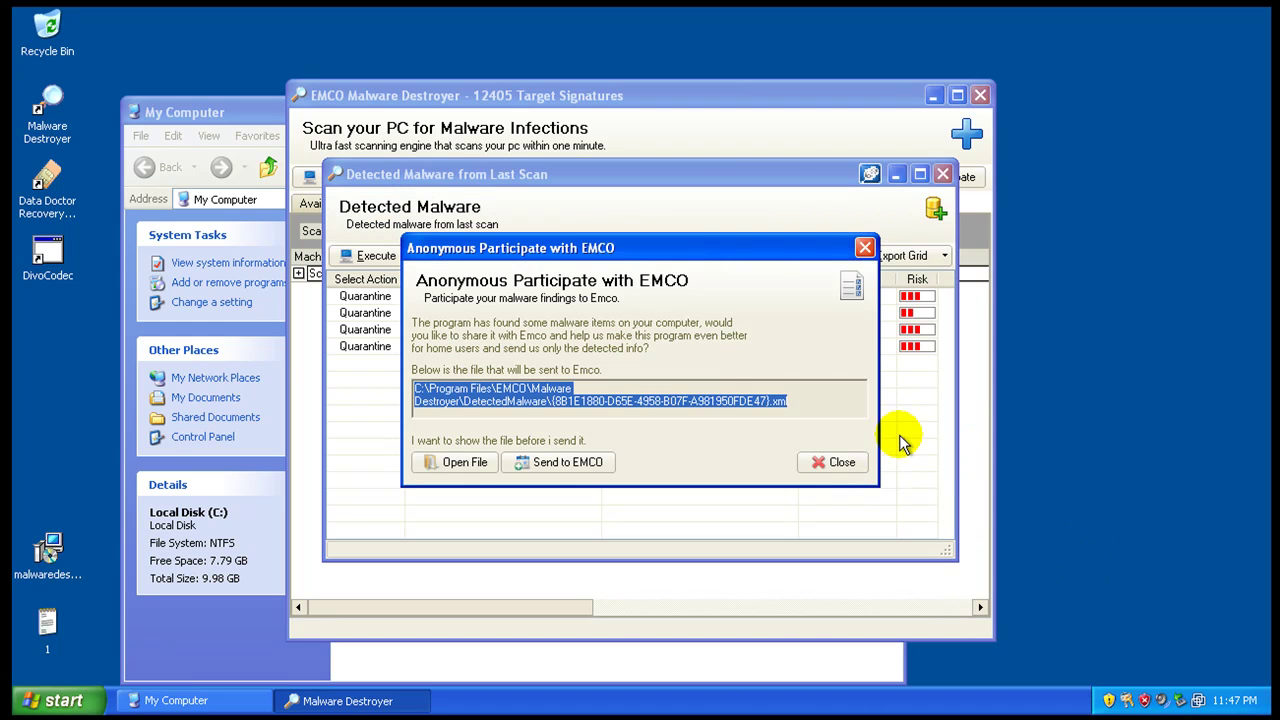
left_click(820, 463)
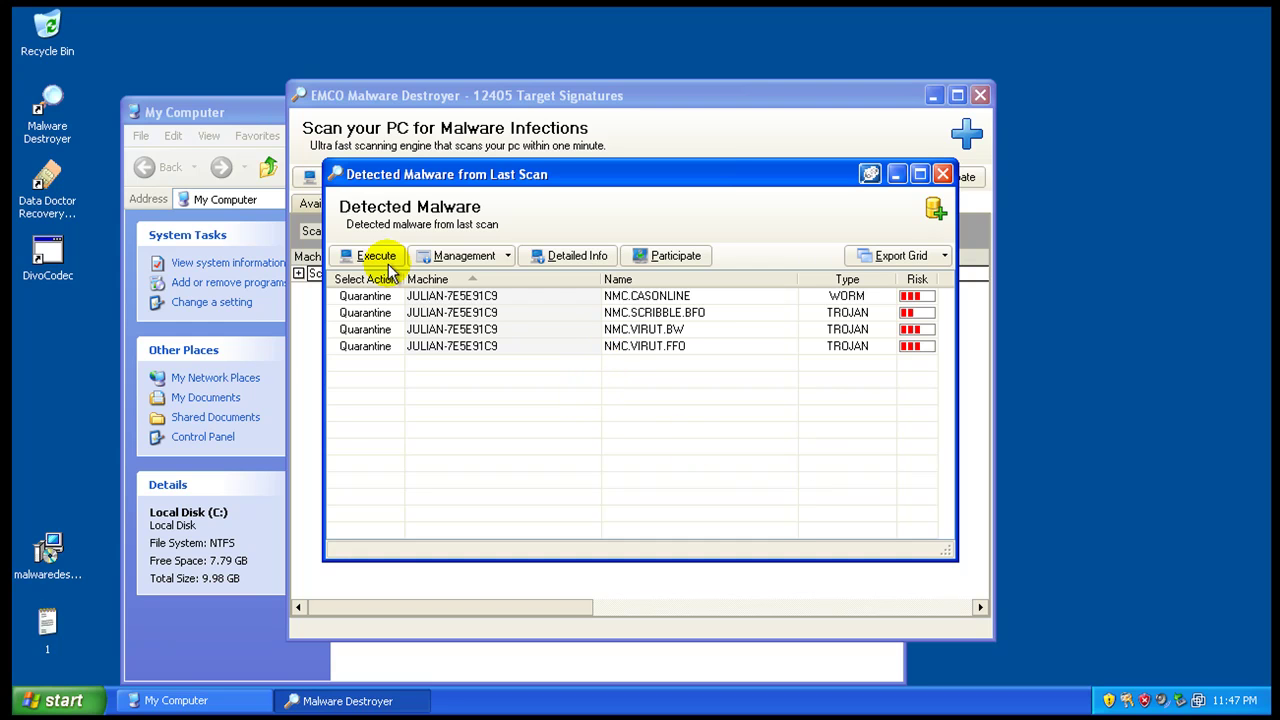
left_click(508, 260)
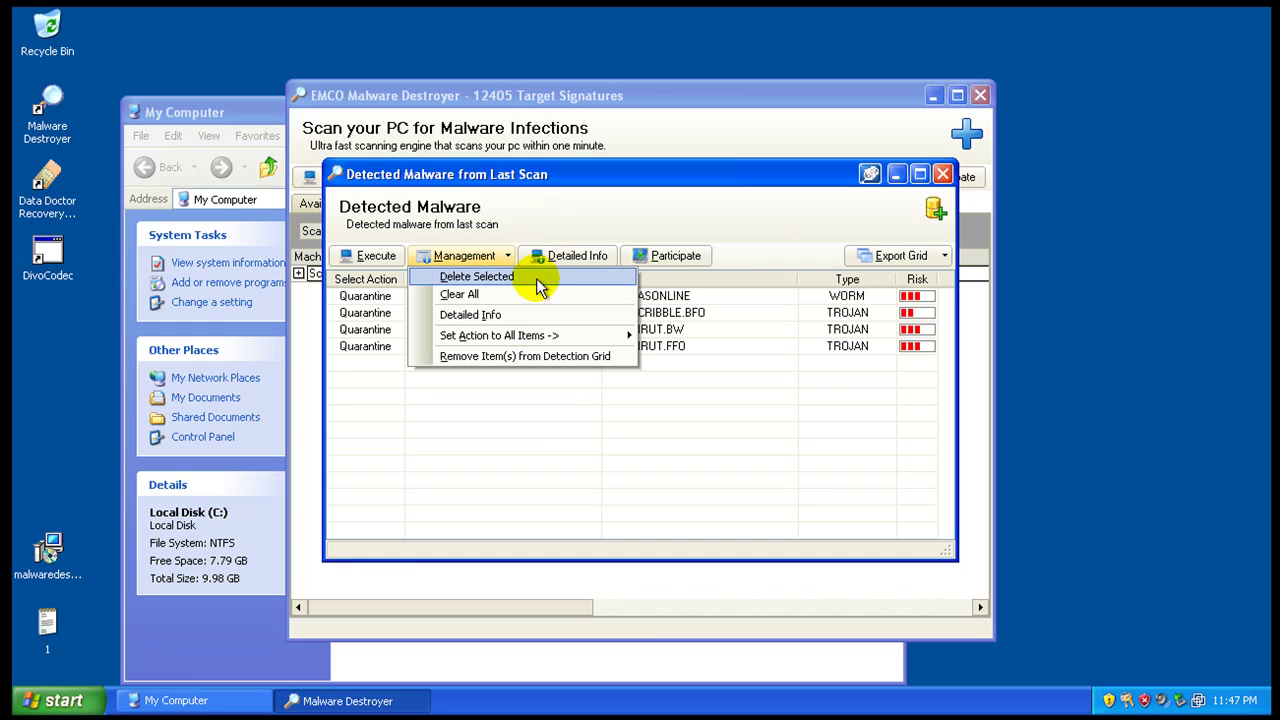
left_click(370, 255)
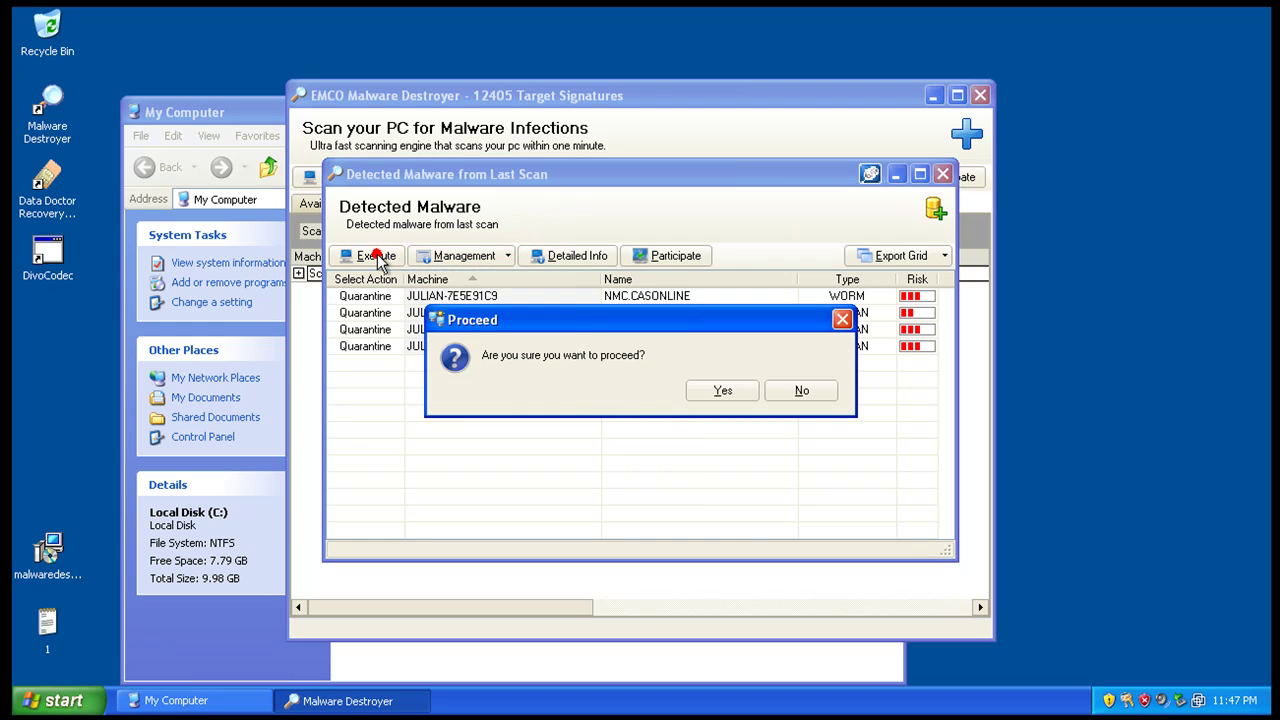
left_click(720, 392)
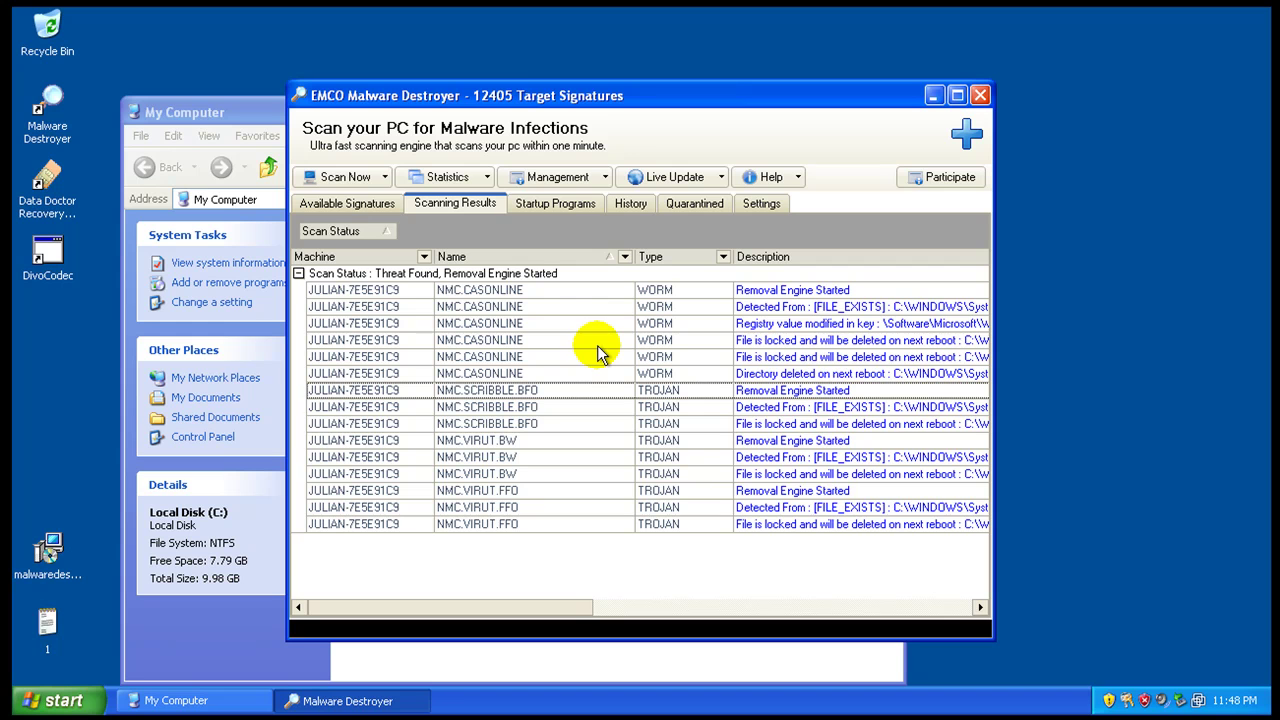
- Run another full 12405-signature scan and set every detection's action to Remove
left_click(384, 176)
left_click(350, 192)
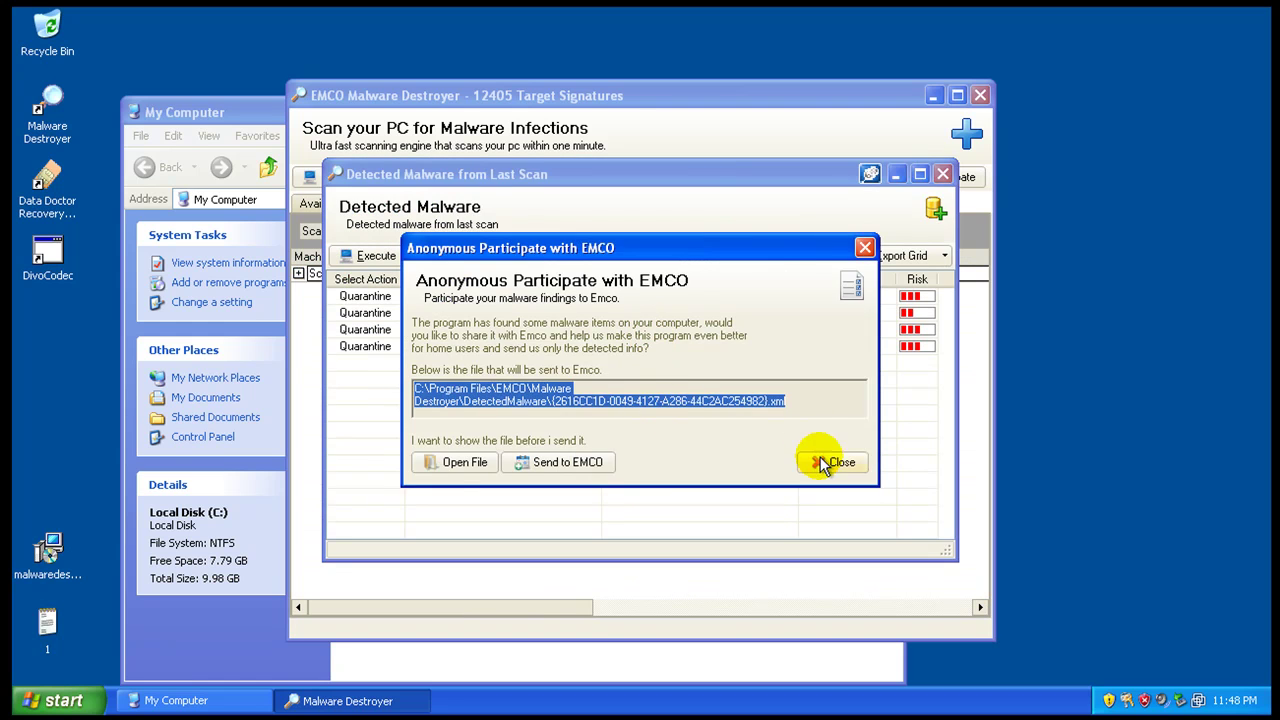
left_click(819, 457)
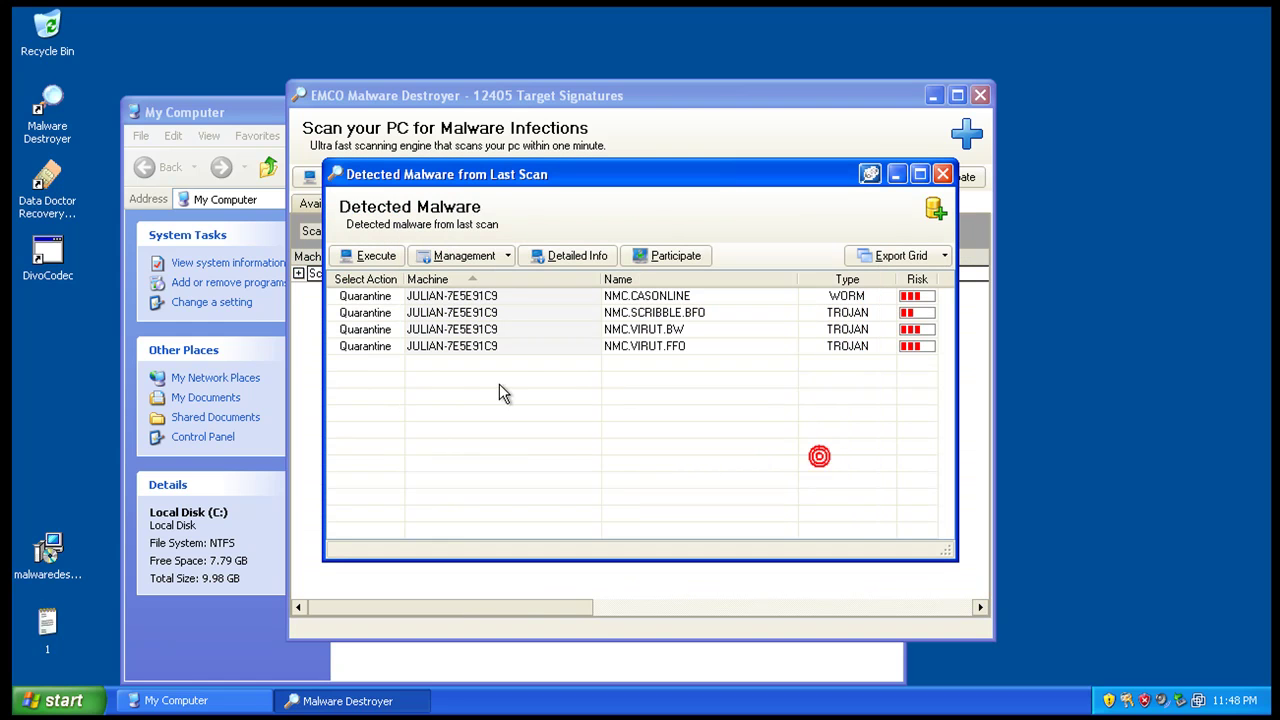
left_click(507, 258)
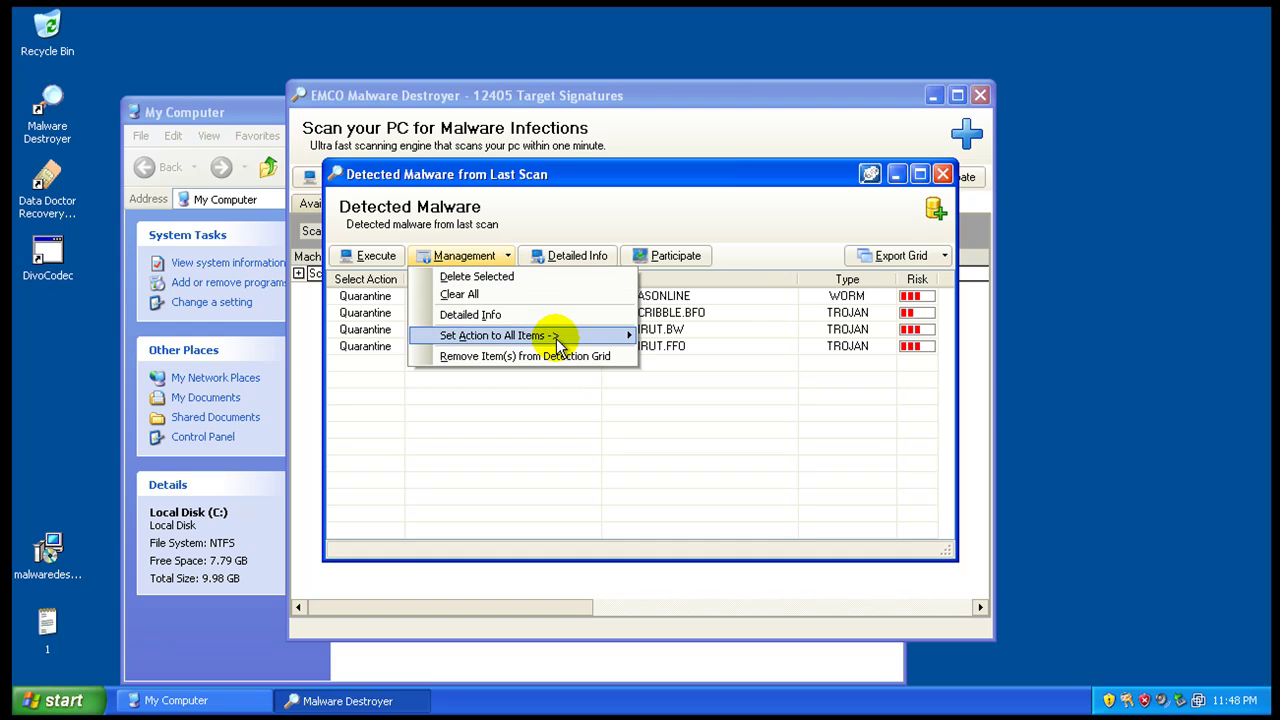
mouse_move(560, 337)
left_click(700, 337)
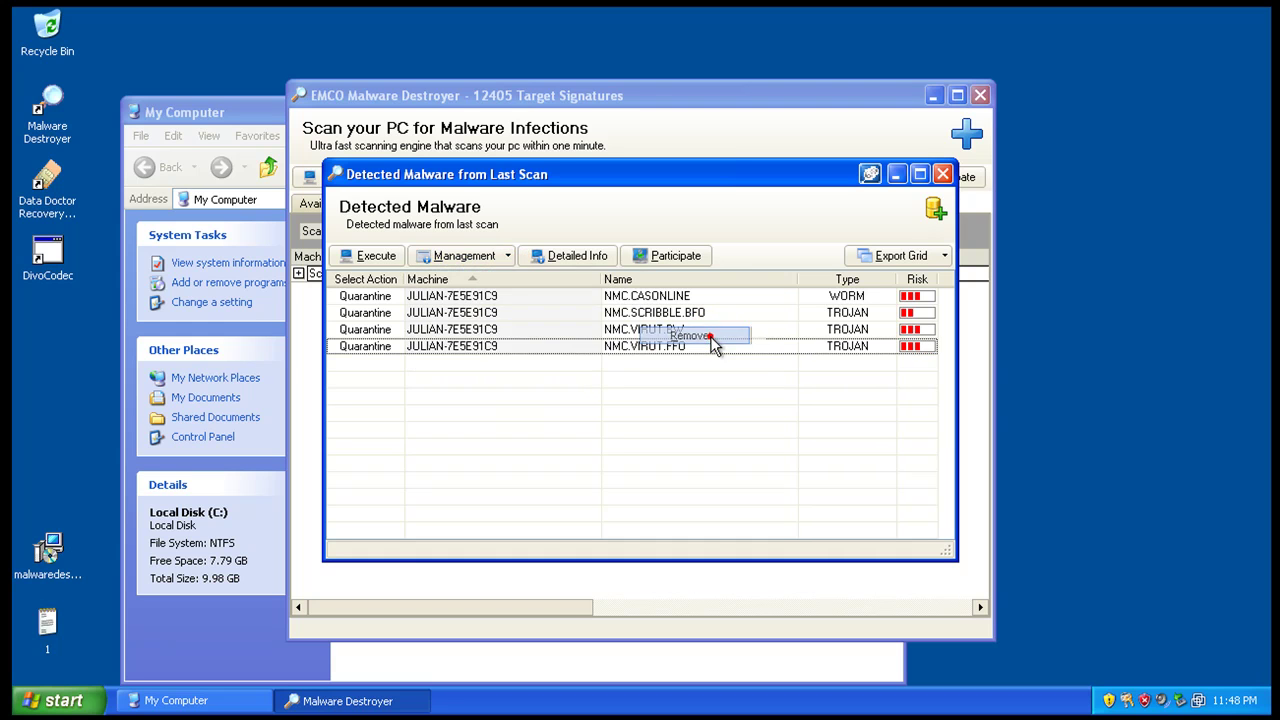
- Delete individual threat entries, starting with NMC.CASONLINE, from the Detected Malware list
left_click(509, 260)
left_click(516, 283)
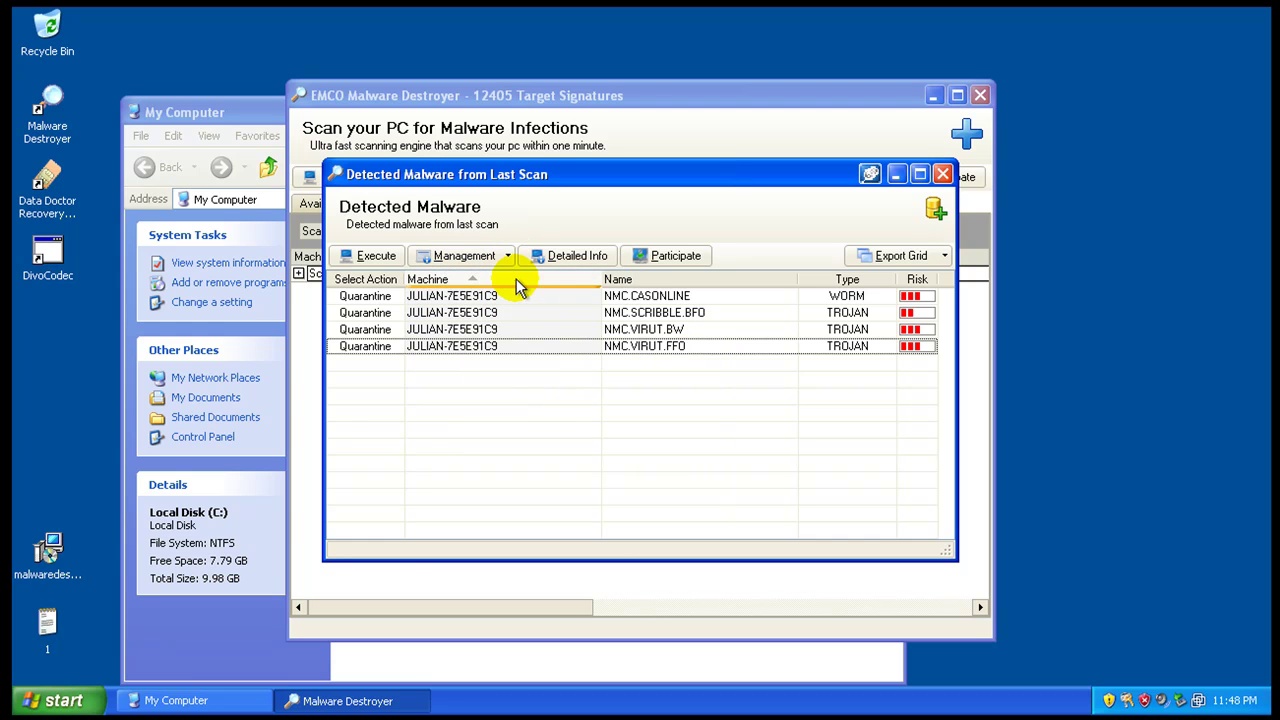
left_click(519, 298)
right_click(519, 296)
left_click(554, 303)
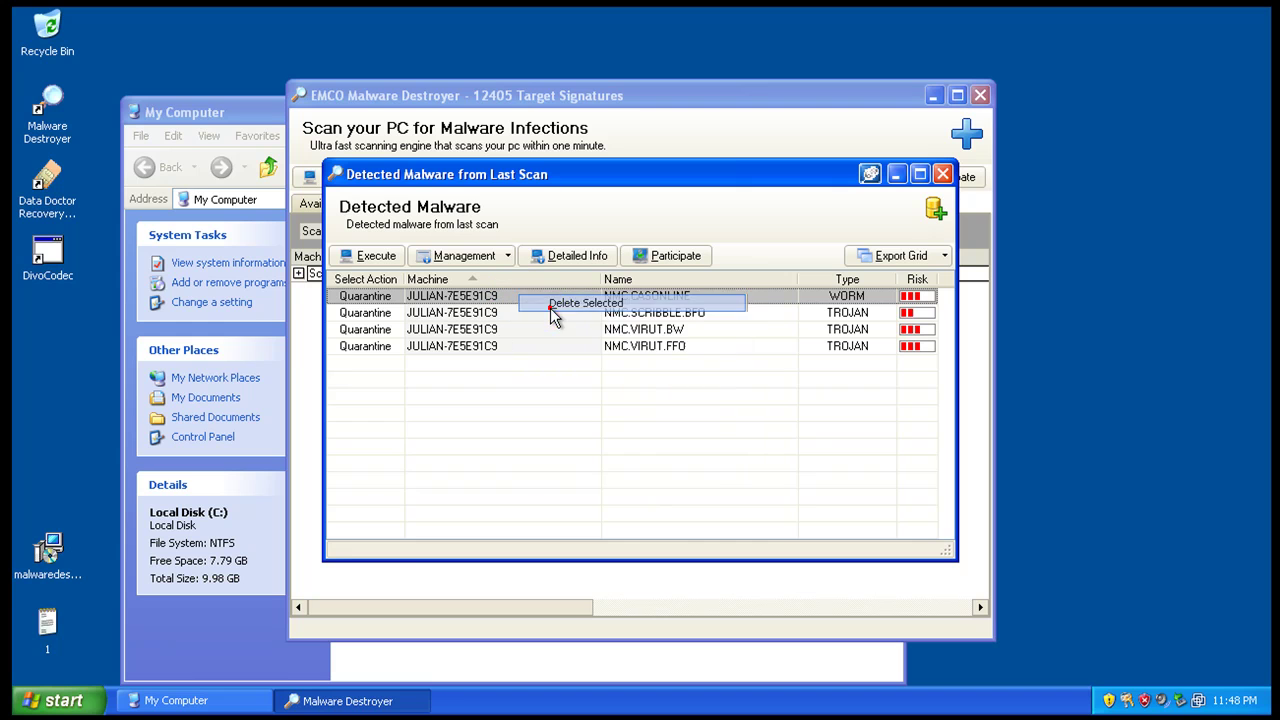
right_click(570, 313)
left_click(580, 323)
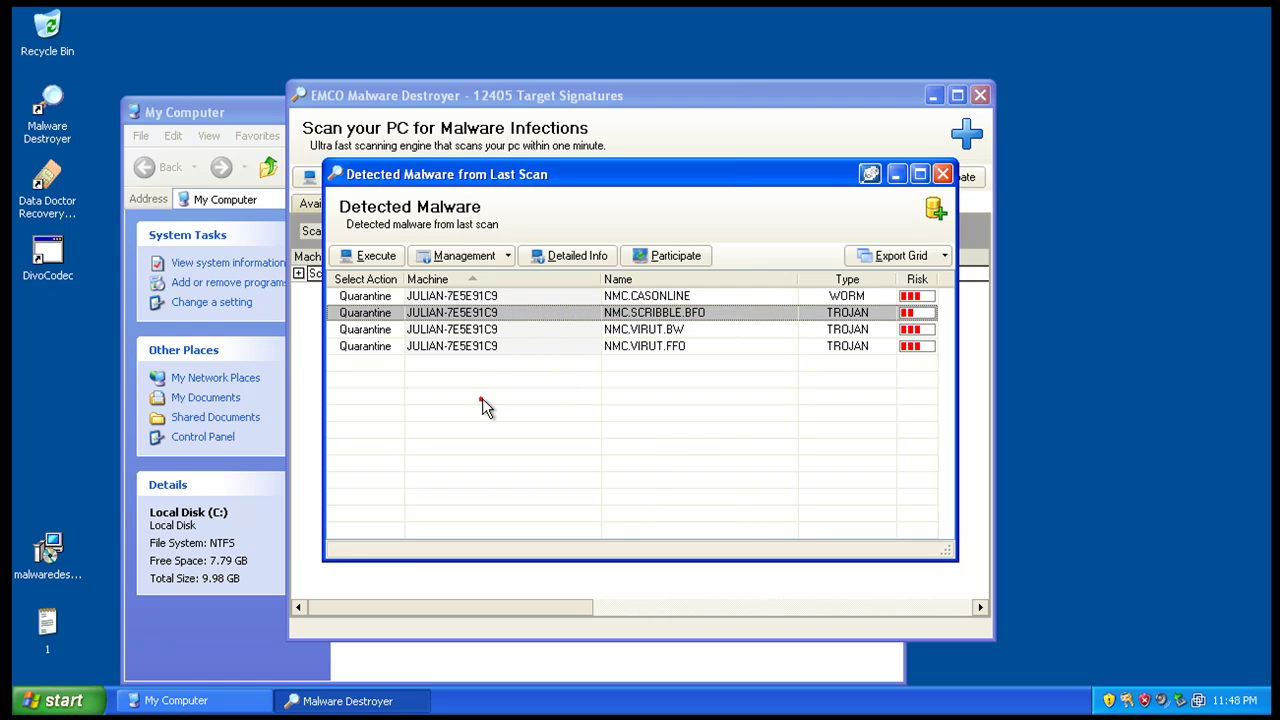
- Select all four detected threats, apply Delete Selected, then Execute and confirm Yes
left_click(487, 296)
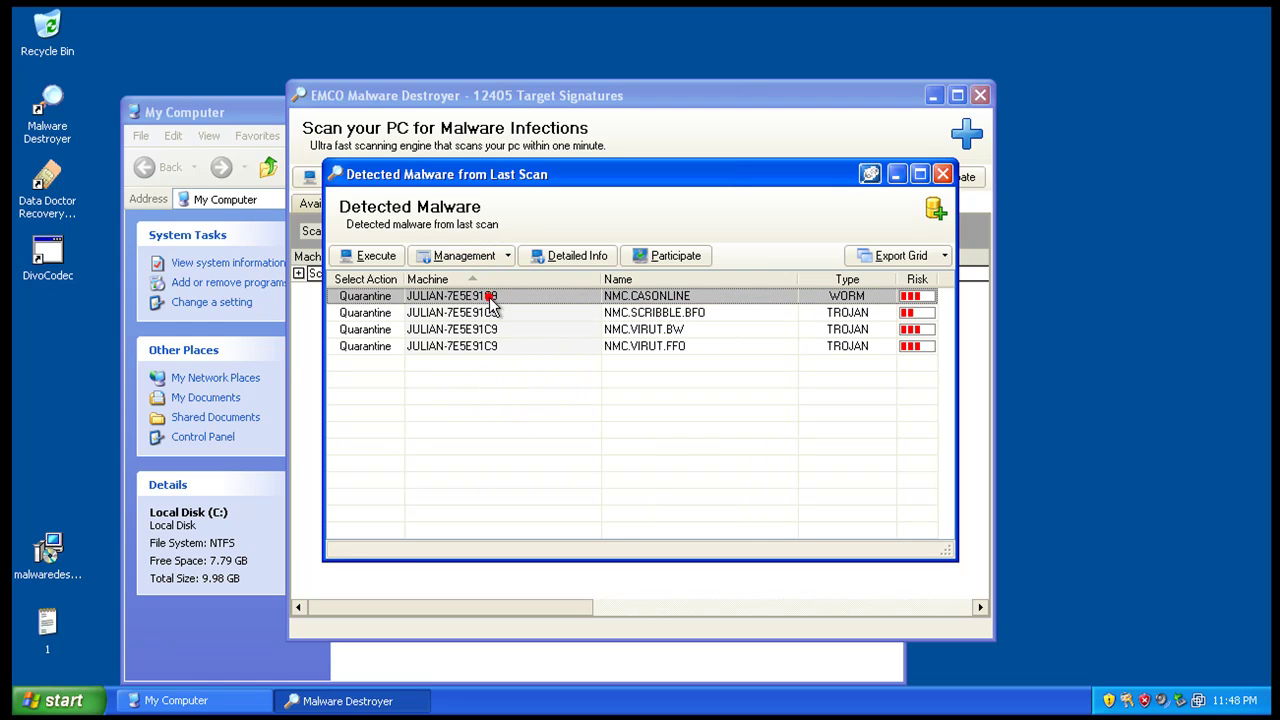
left_click(490, 305, "shift")
key("shift+Down")
key("shift+Down")
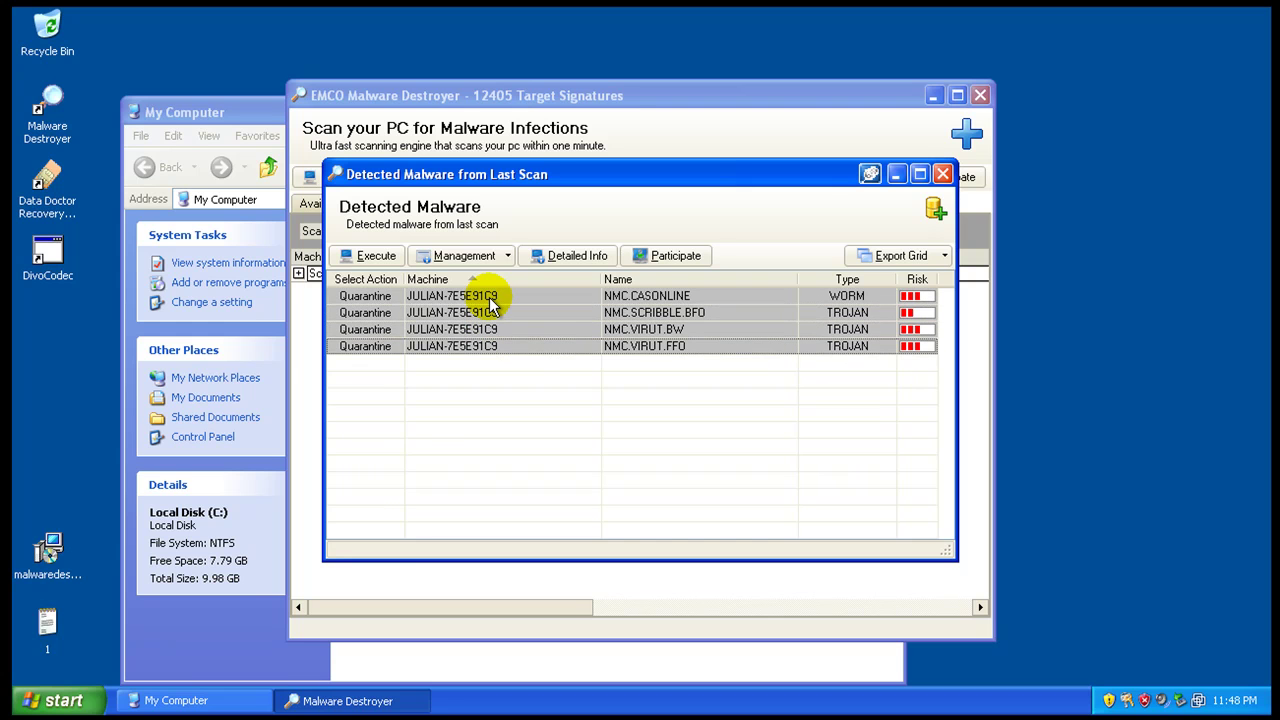
left_click(465, 256)
left_click(490, 272)
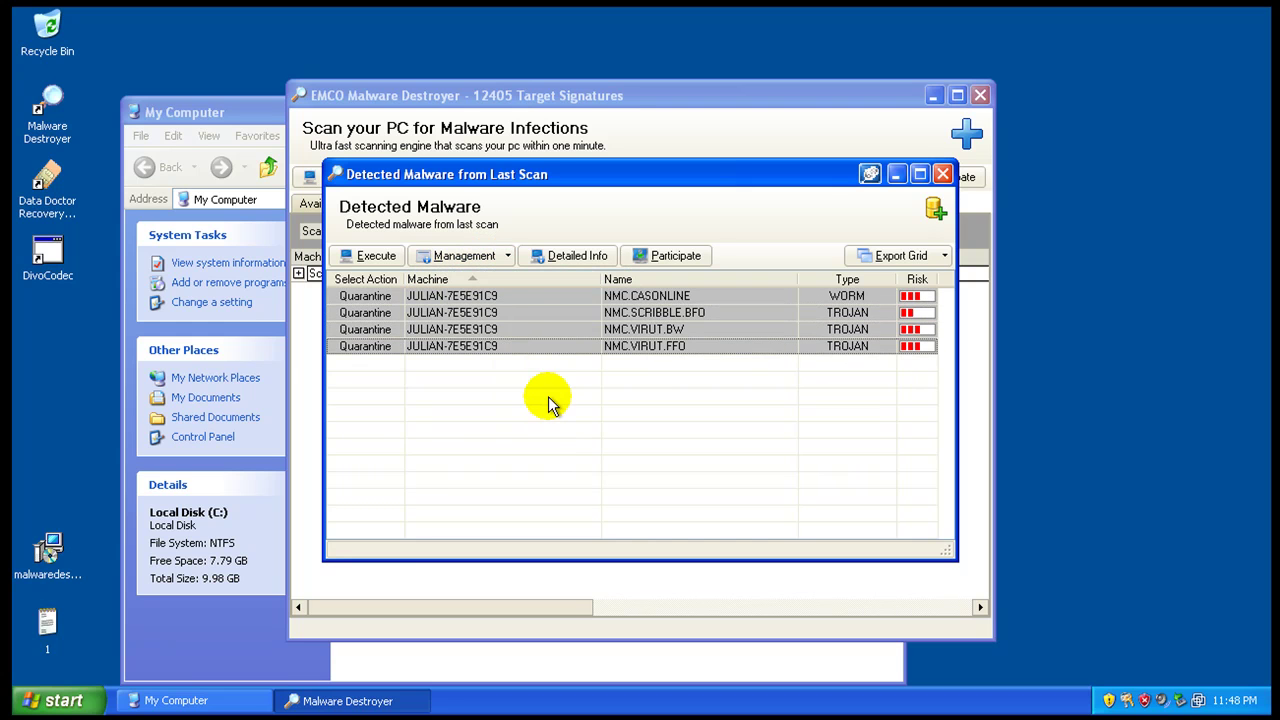
left_click(368, 256)
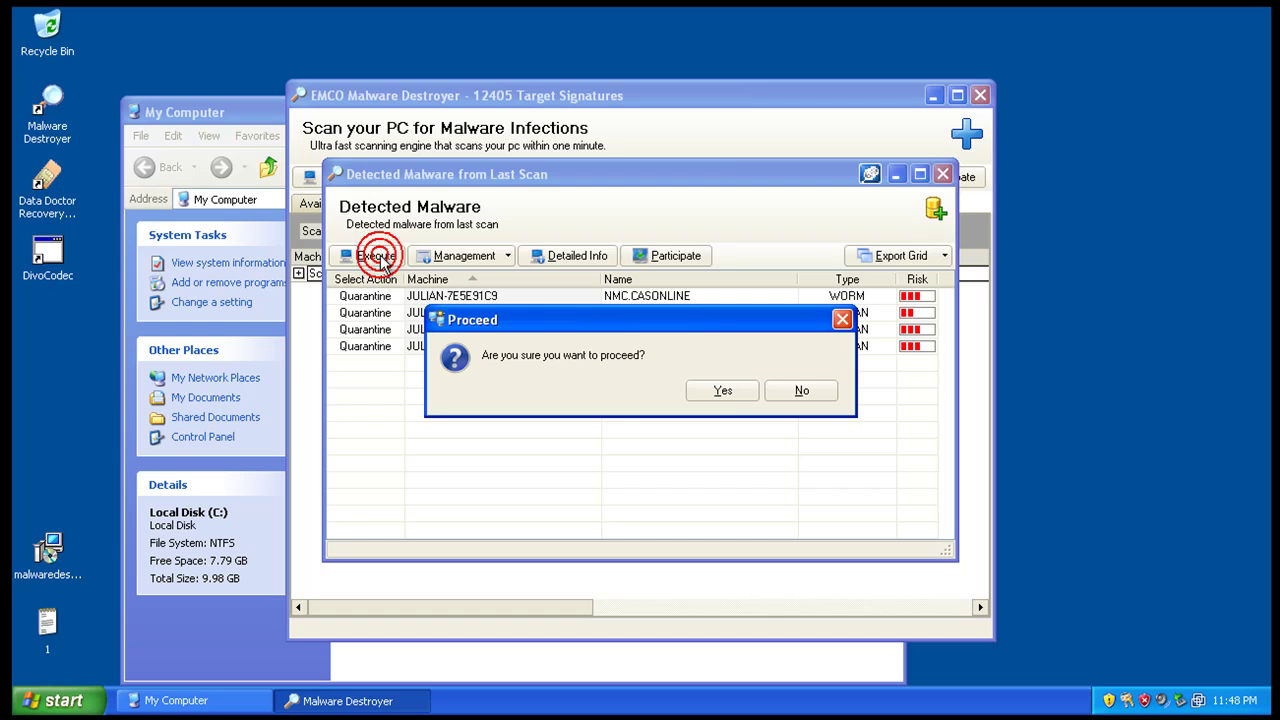
left_click(722, 391)
left_click(57, 700)
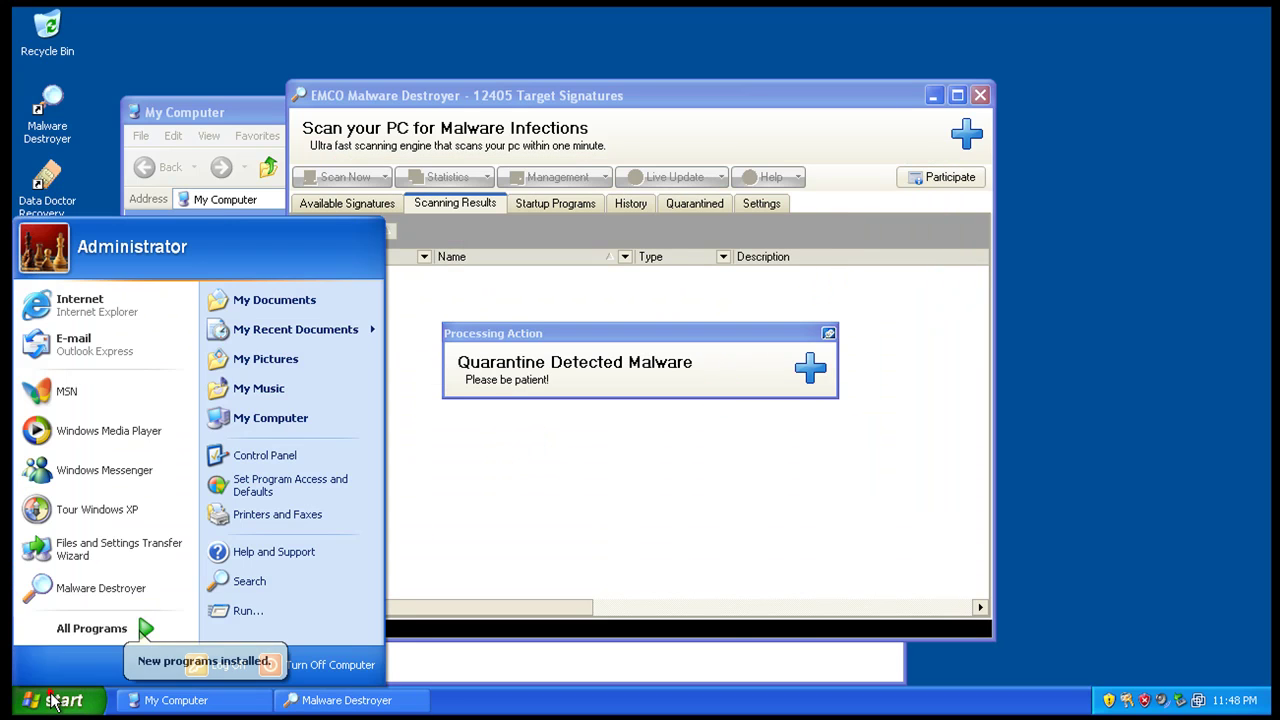
left_click(80, 303)
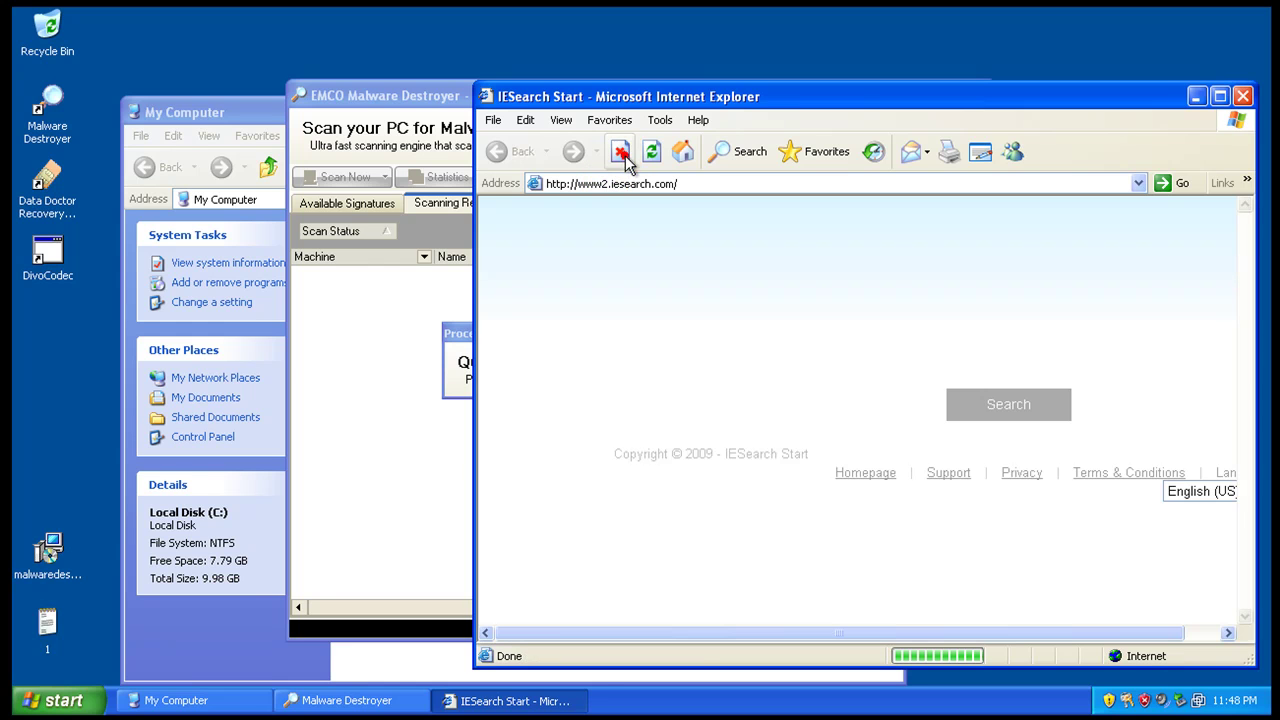
left_click(660, 183)
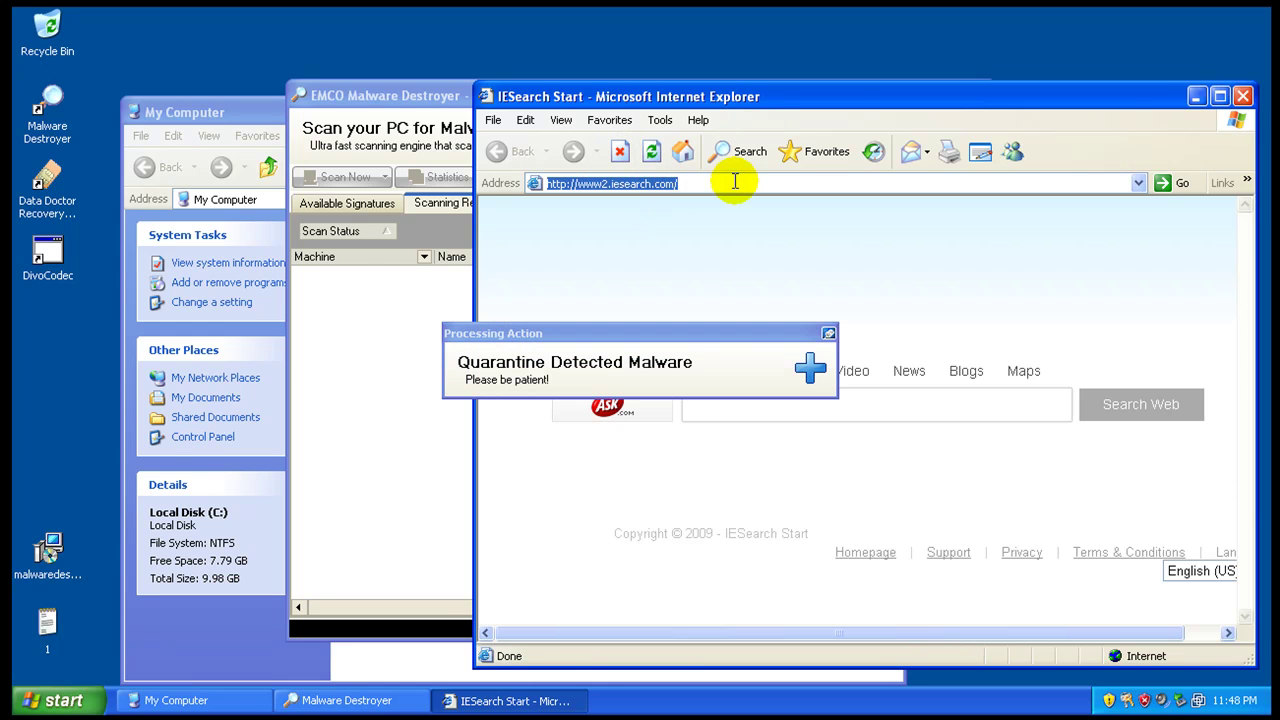
type("www.")
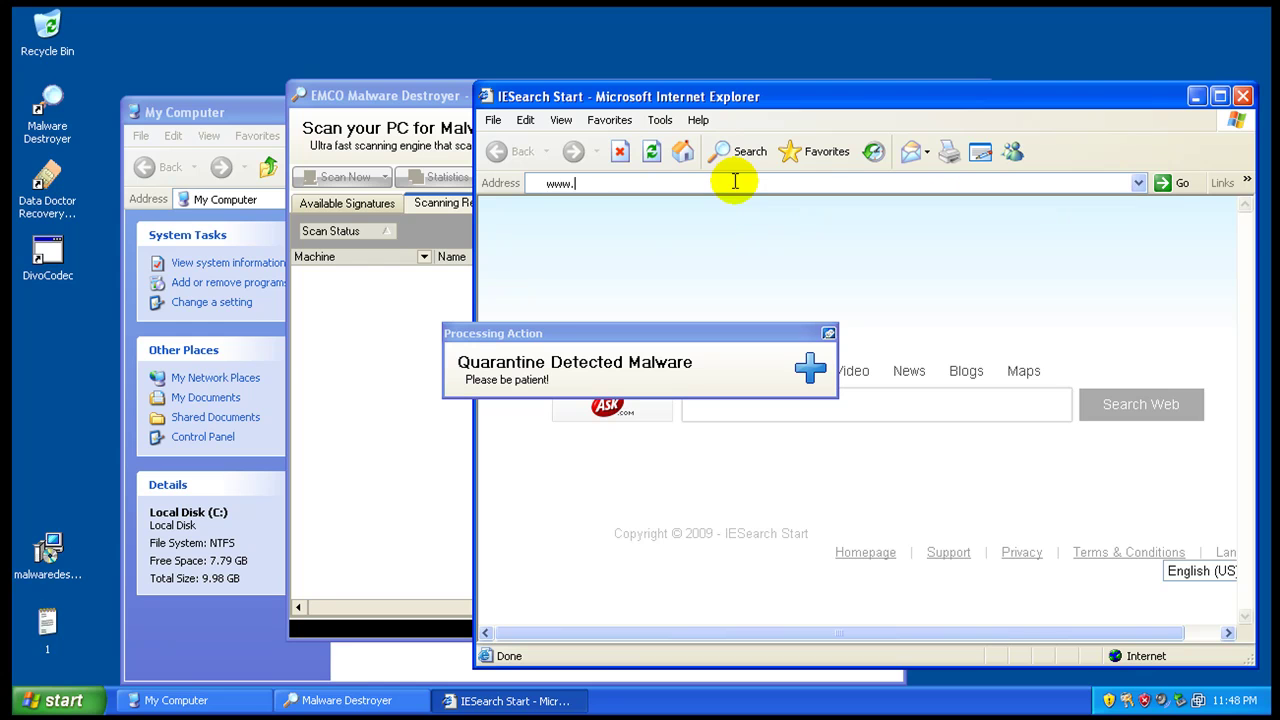
type("google.com")
key("Return")
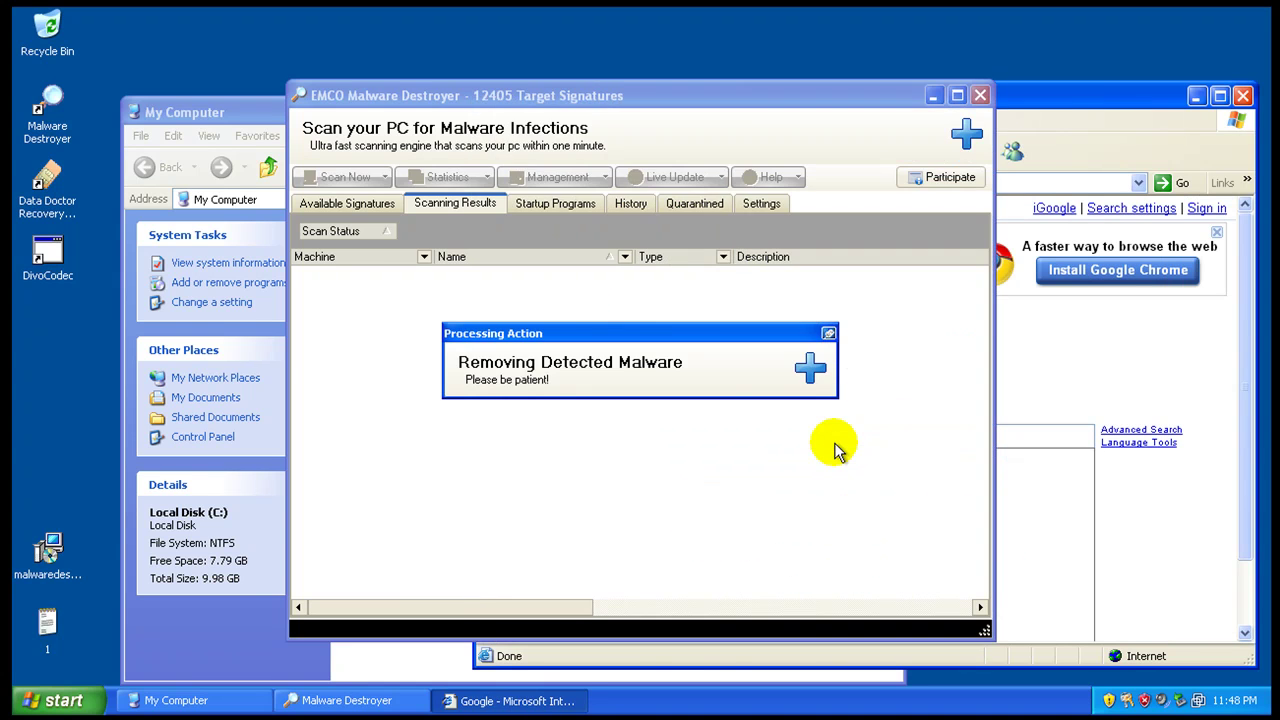
- Search Google for malwarebytes, open Malwarebytes.org, close the adware popup, and follow the free download link
left_click(1114, 94)
type("malwareby")
left_click(772, 460)
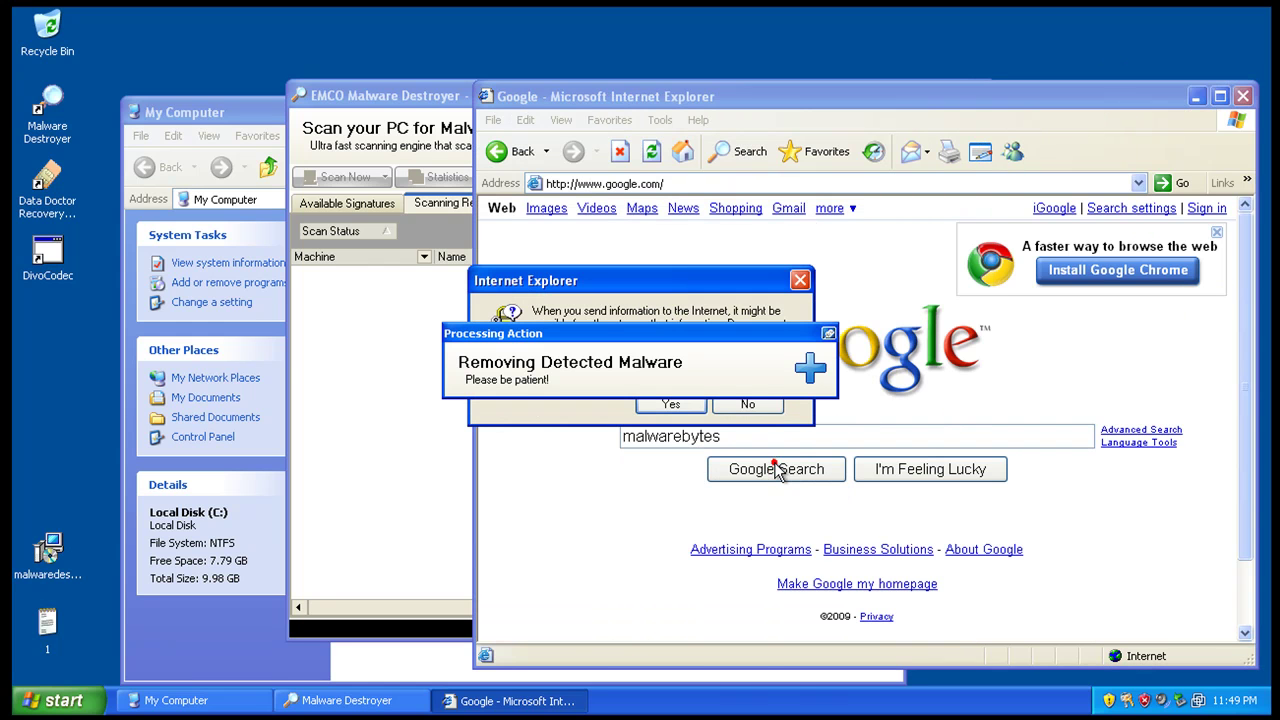
left_click(690, 412)
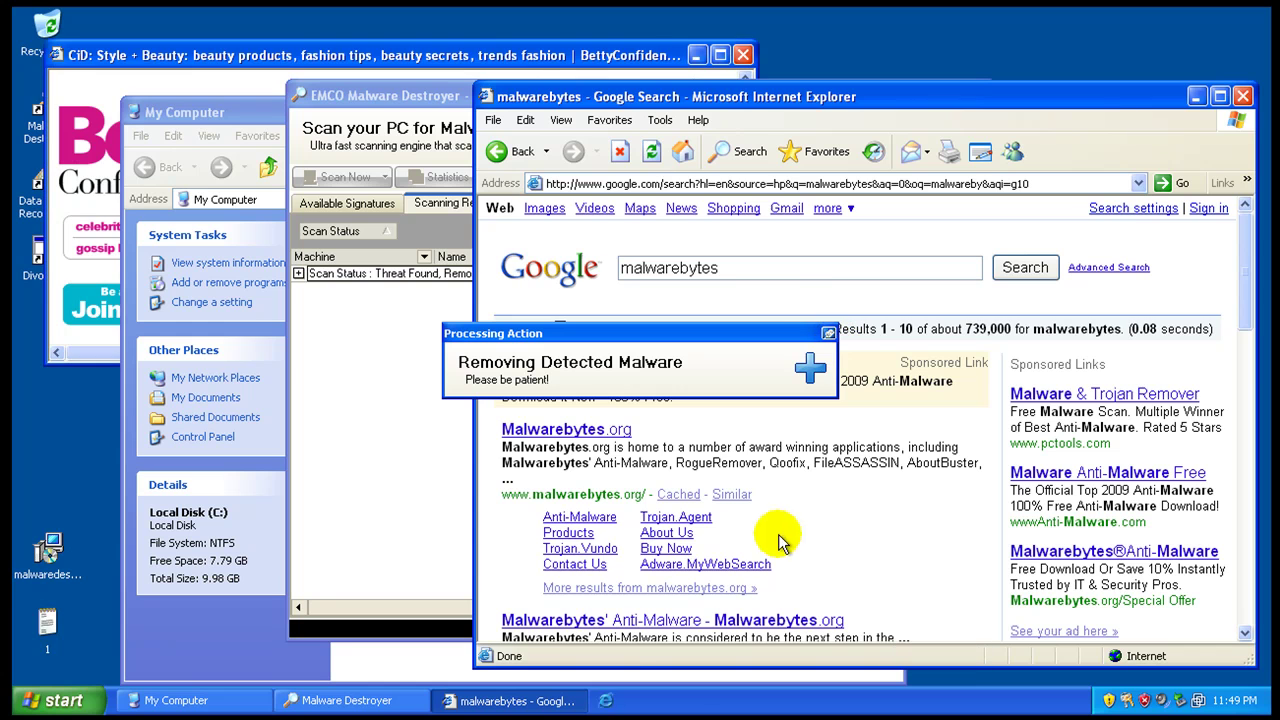
left_click(590, 430)
left_click(743, 54)
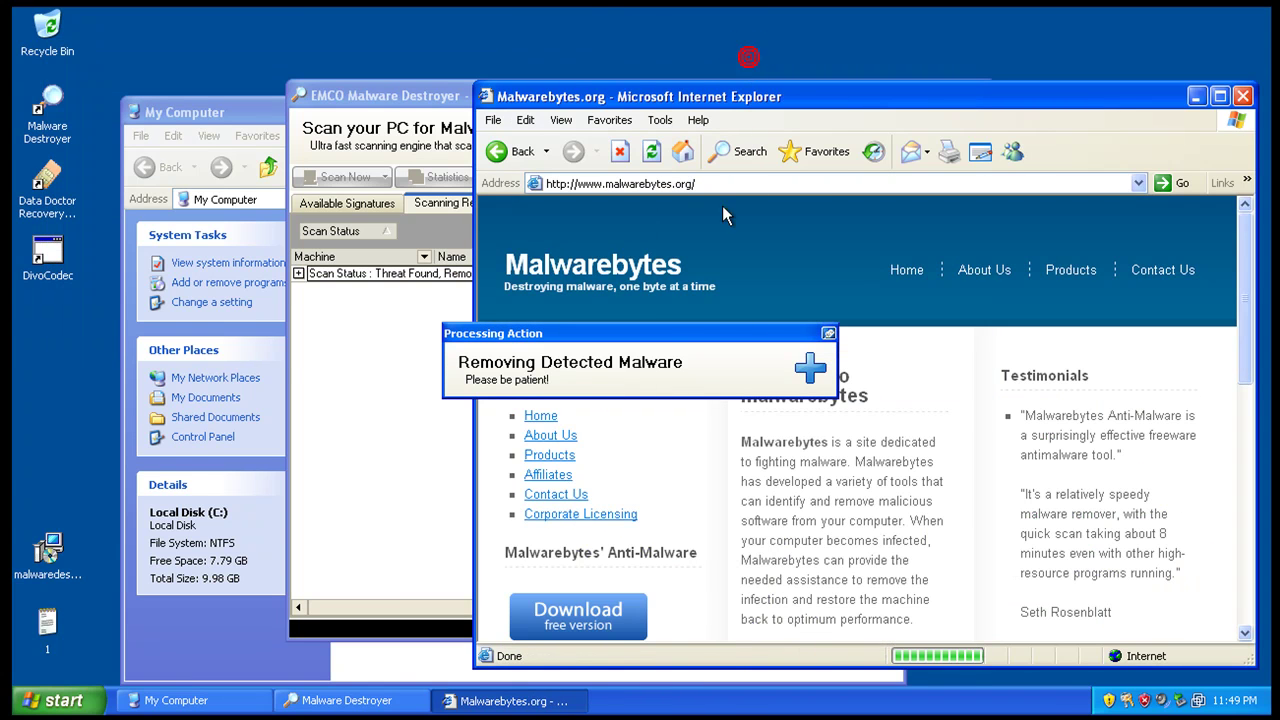
scroll(605, 562, "down", 4)
left_click(602, 428)
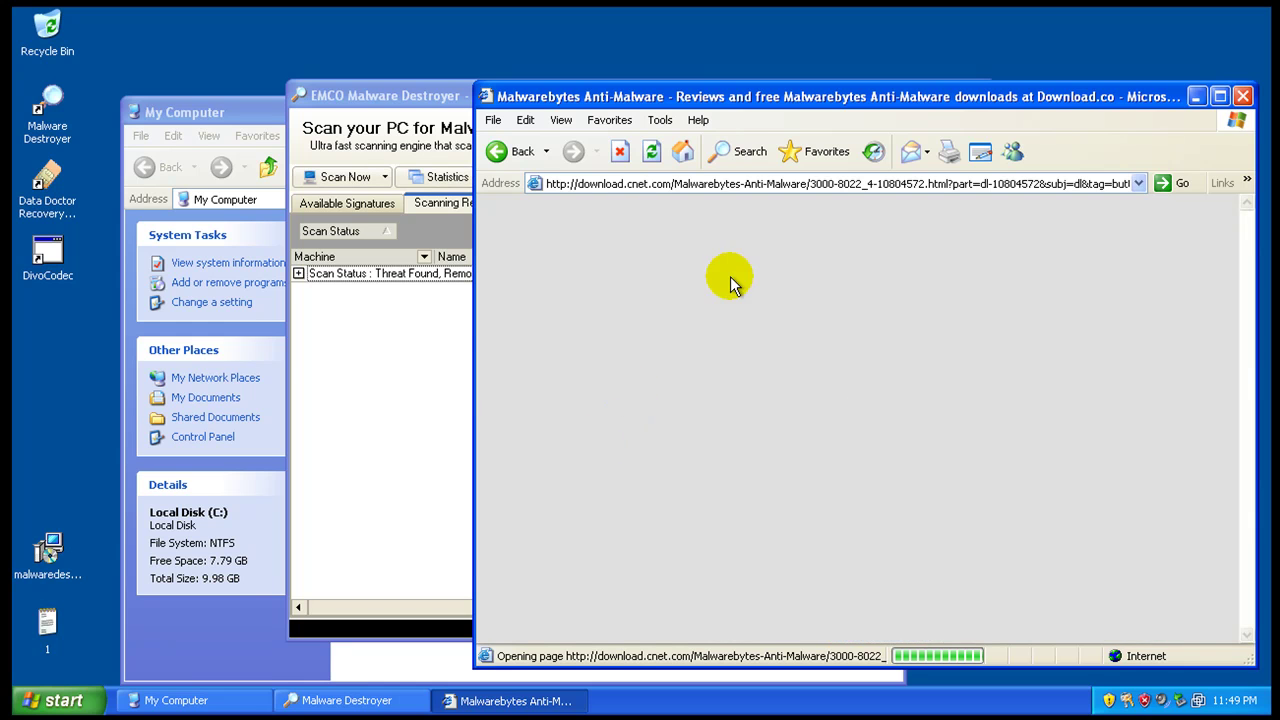
- Expand EMCO's Scan Status node to read each threat's removal description, then close EMCO
left_click(425, 348)
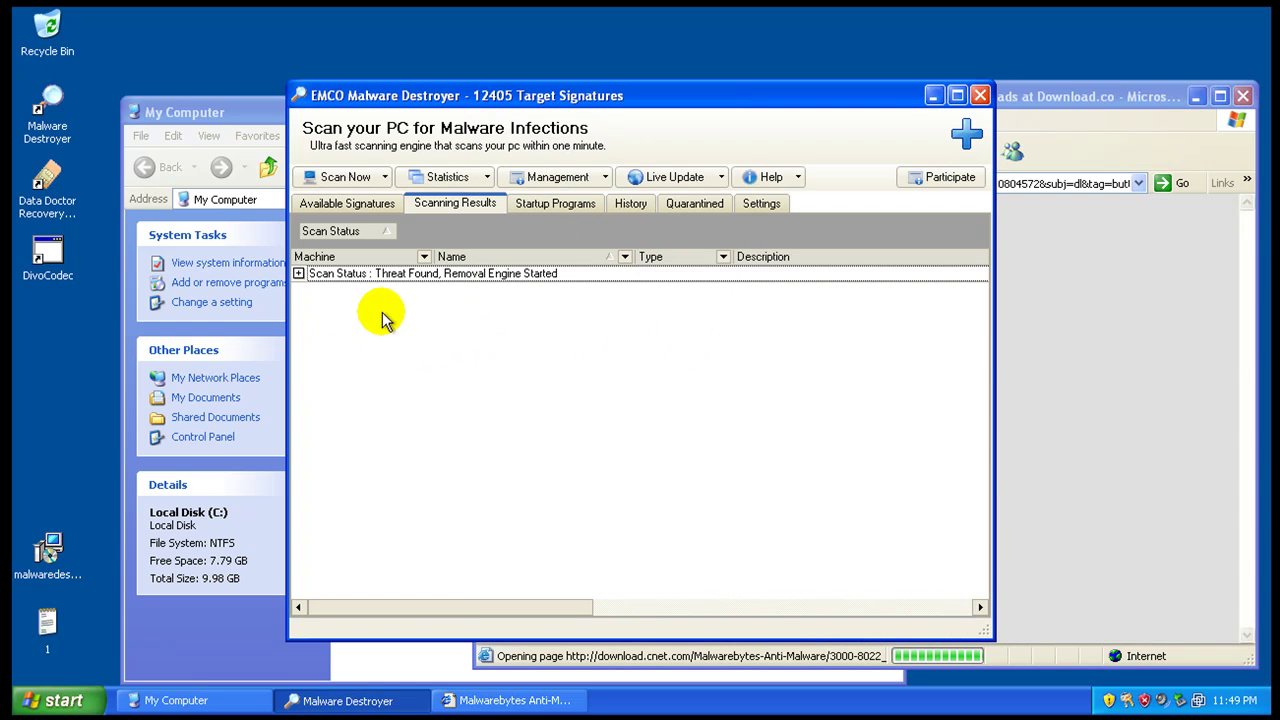
left_click(298, 273)
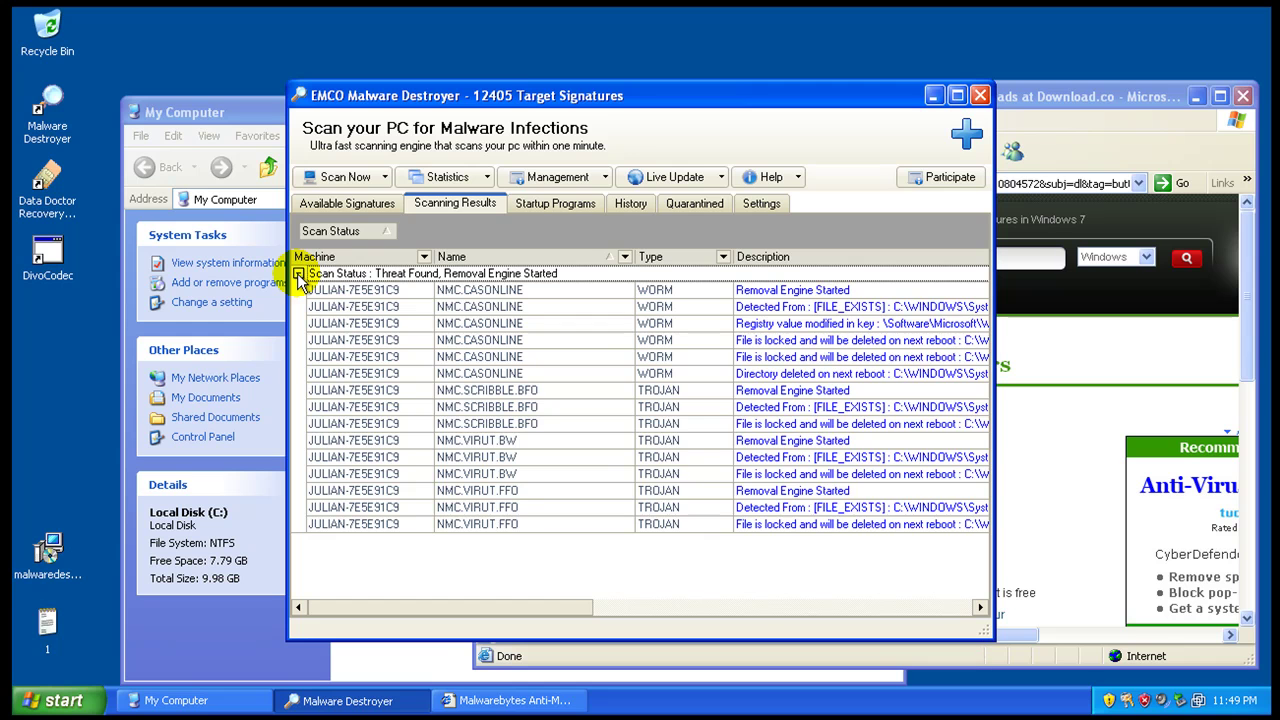
left_click_drag(528, 606, 637, 640)
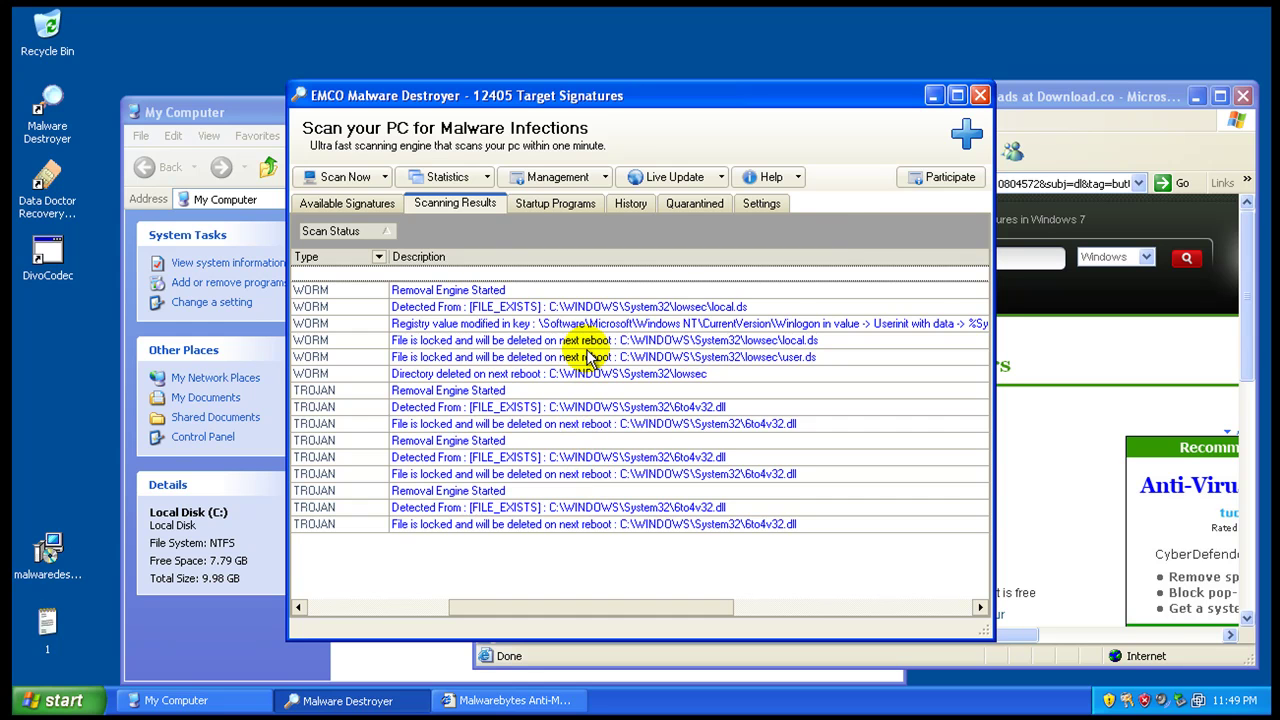
left_click(980, 95)
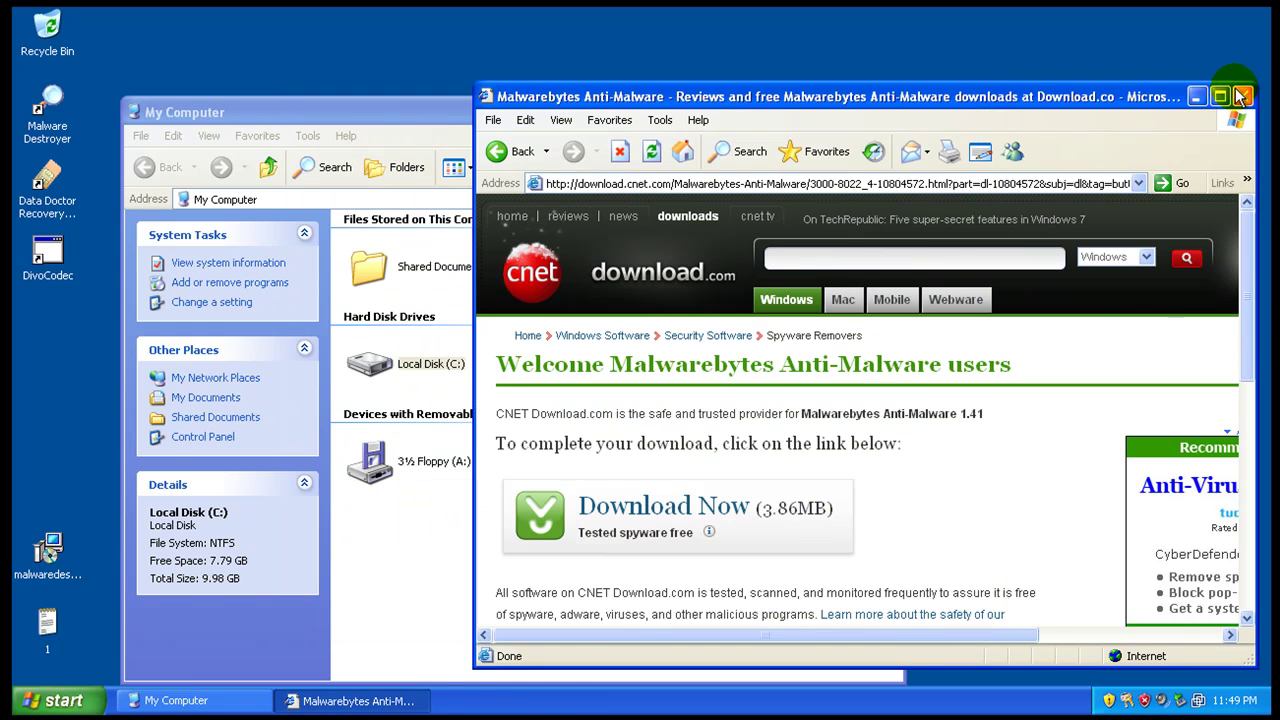
- Start the mbam-setup.exe download from CNET, close My Computer, and choose Run for the installer
left_click(722, 505)
left_click(415, 513)
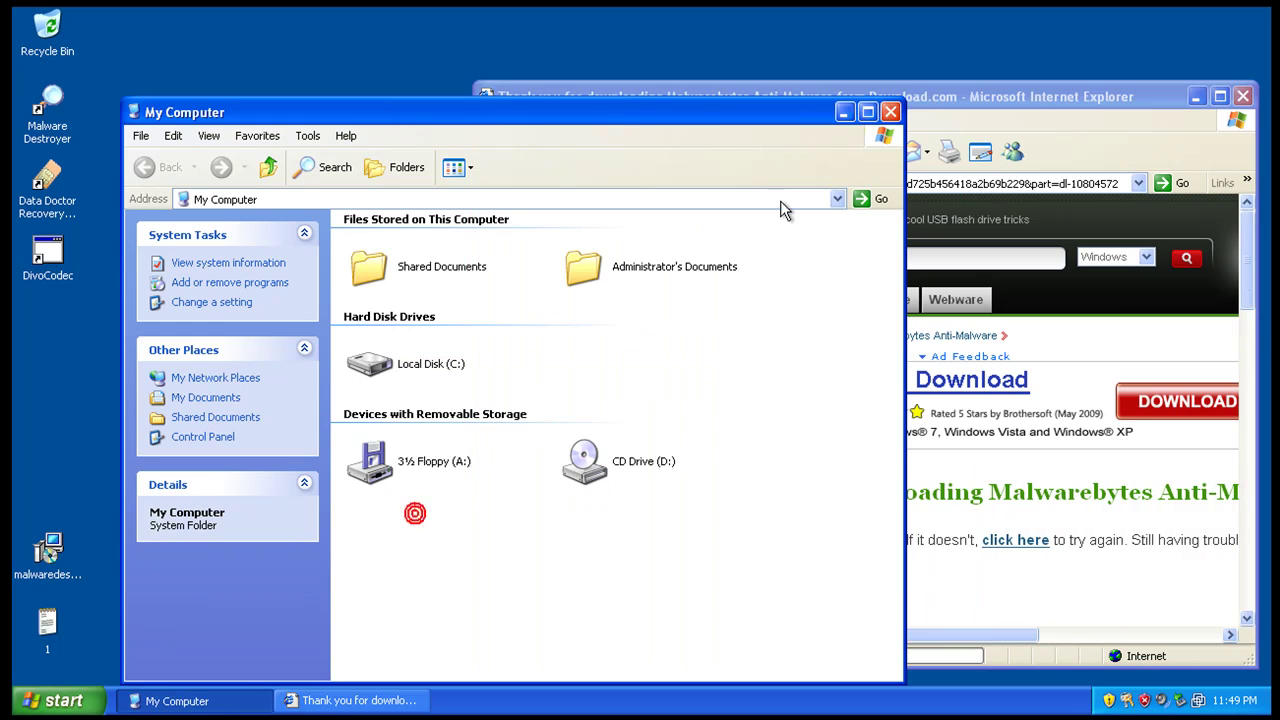
left_click(890, 112)
left_click(777, 420)
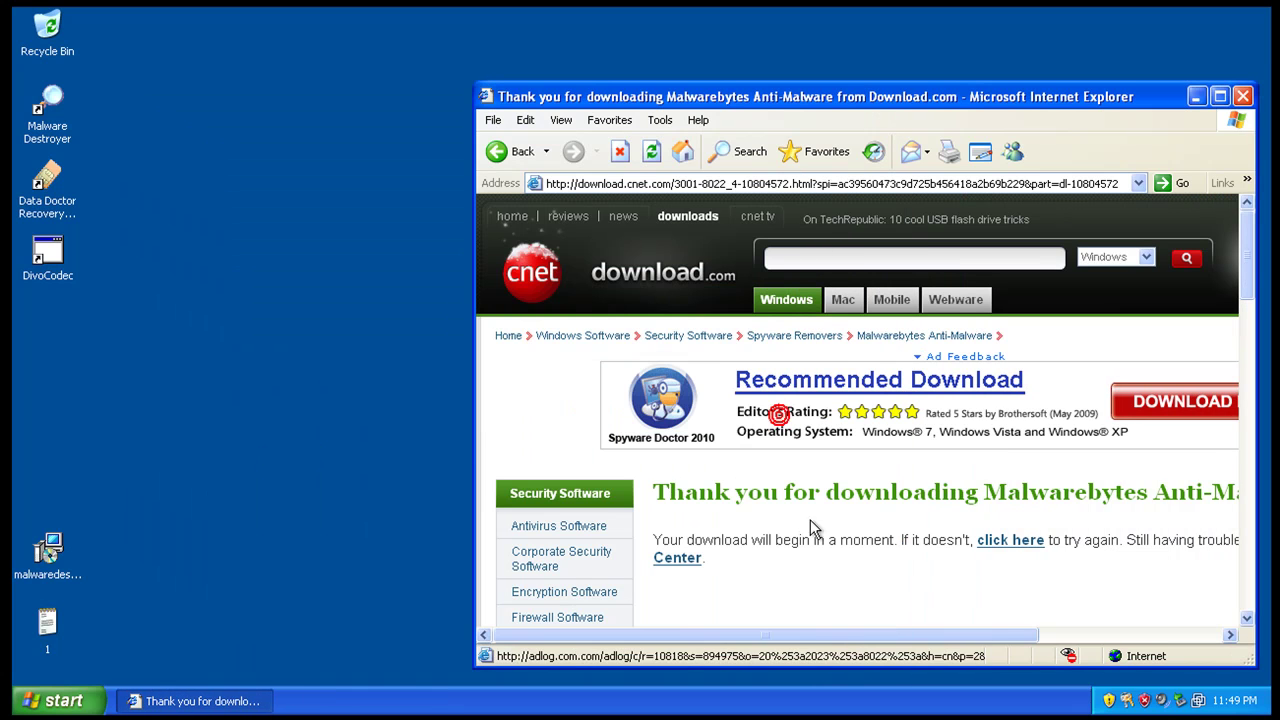
left_click(990, 540)
left_click(628, 369)
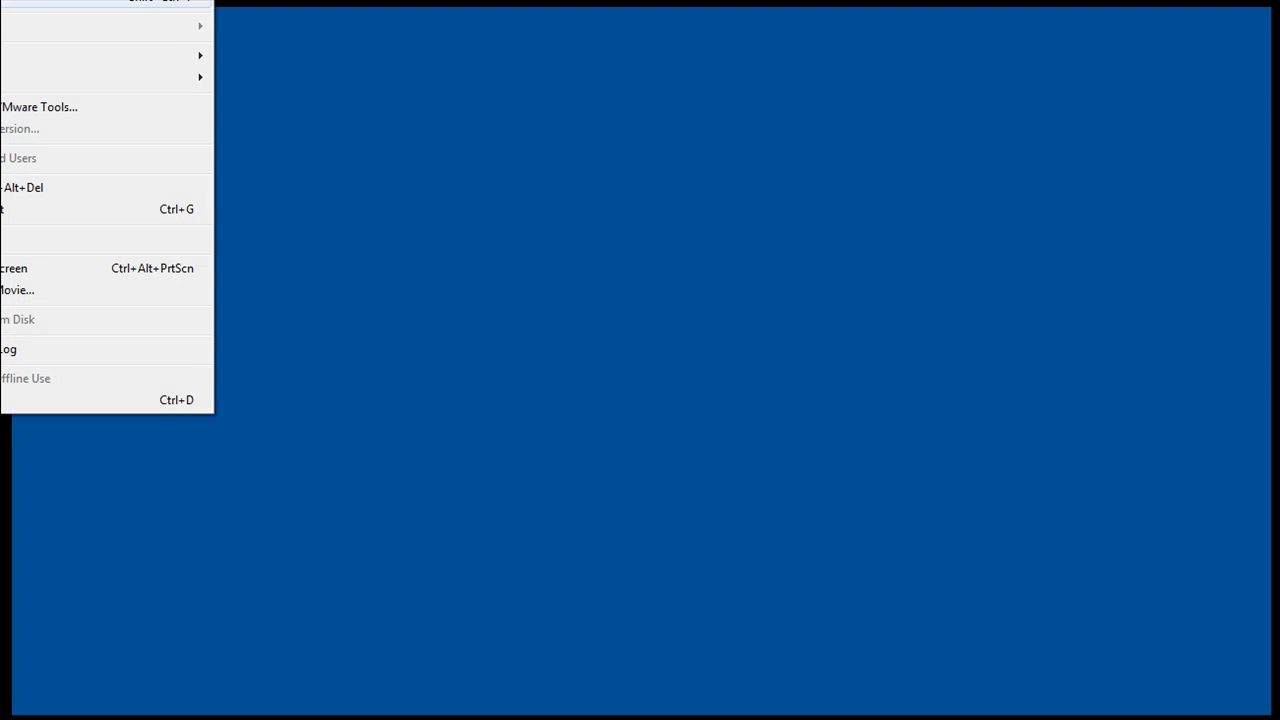
- Choose VM > Power > Reset and confirm Reset for the Windows XP Professional machine
mouse_move(323, 11)
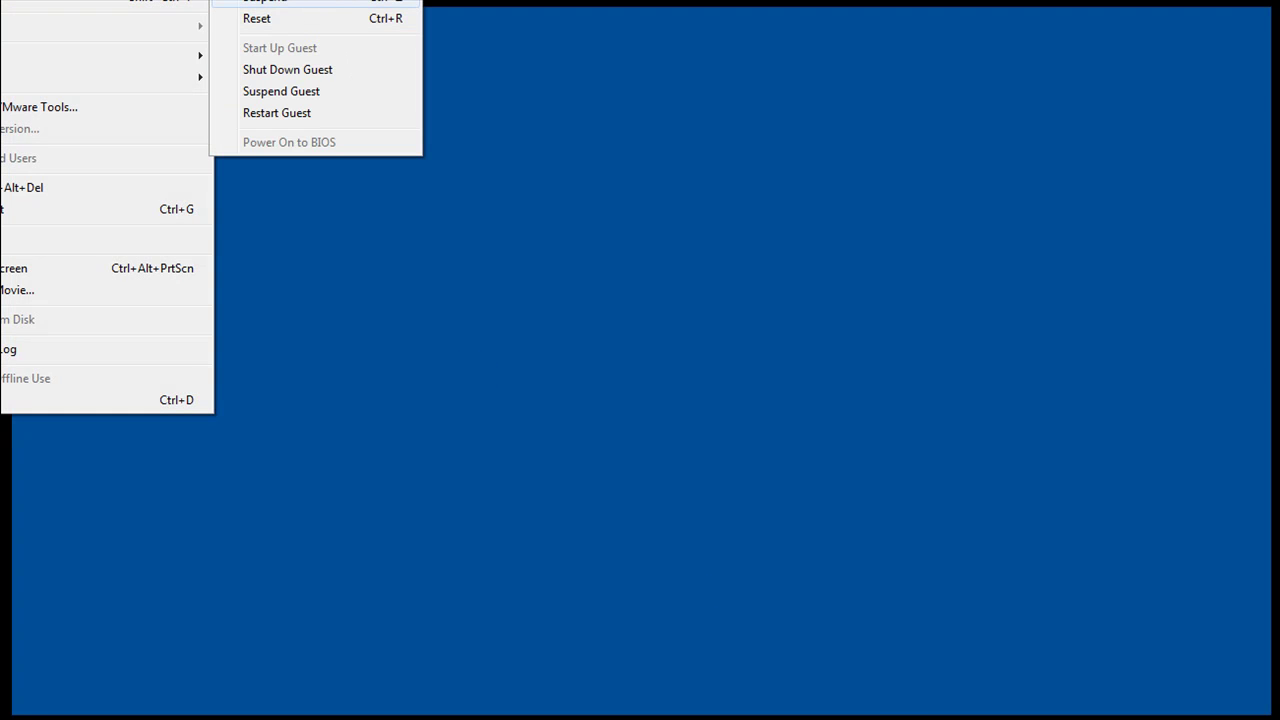
left_click(333, 30)
left_click(660, 376)
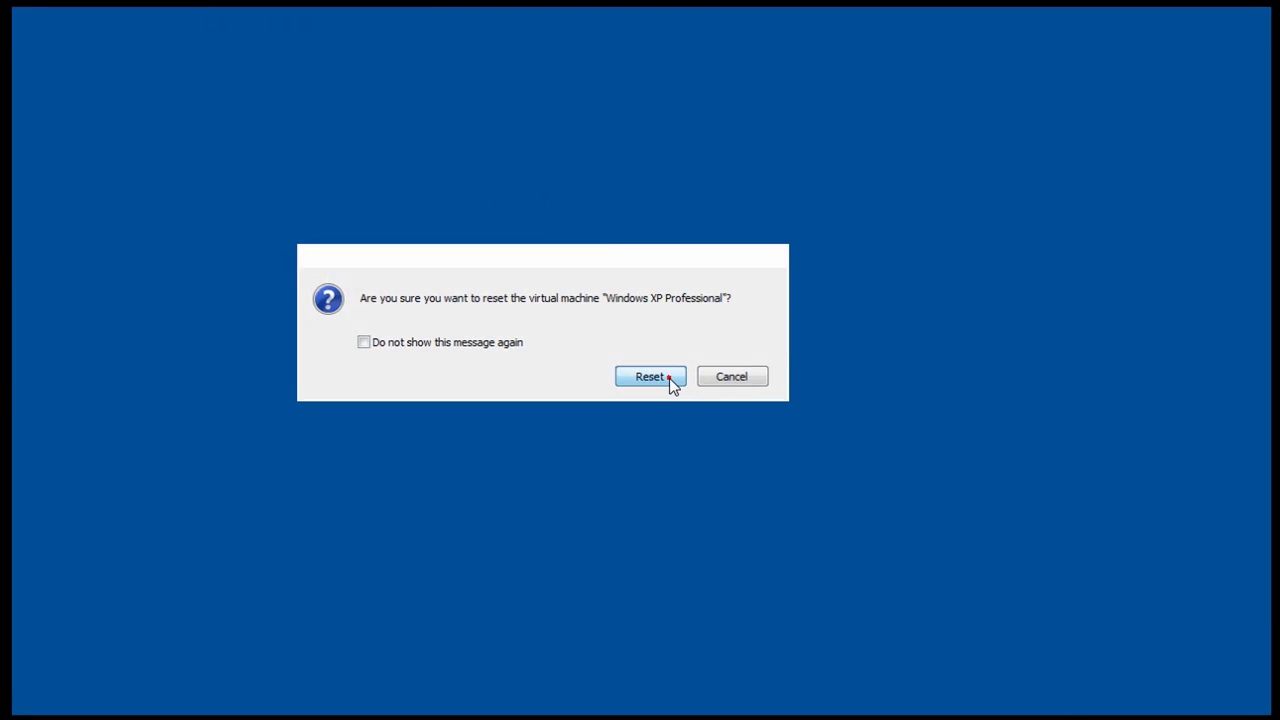